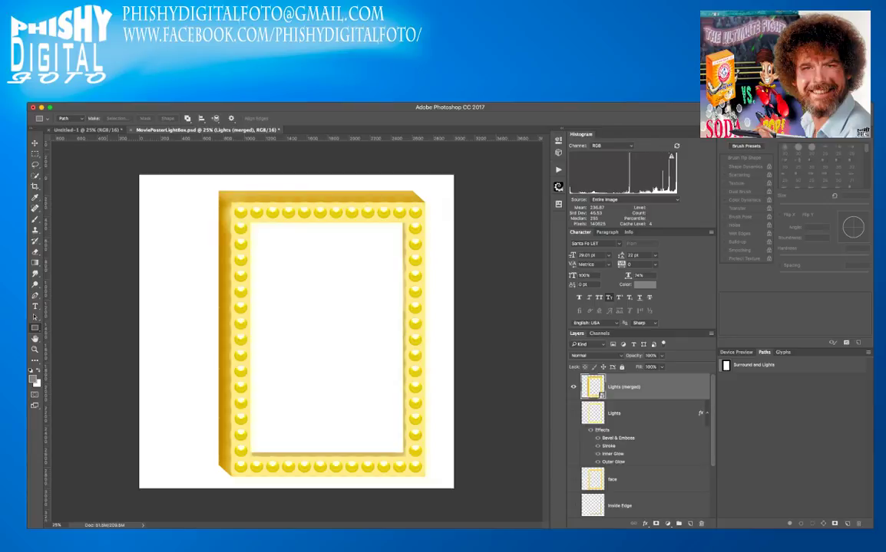
In the Untitled-1 document, draw a rectangular brick path in the second guide row and copy it to the canvas's upper-left corner.
{"action": "left_click", "coordinate": [88, 129]}
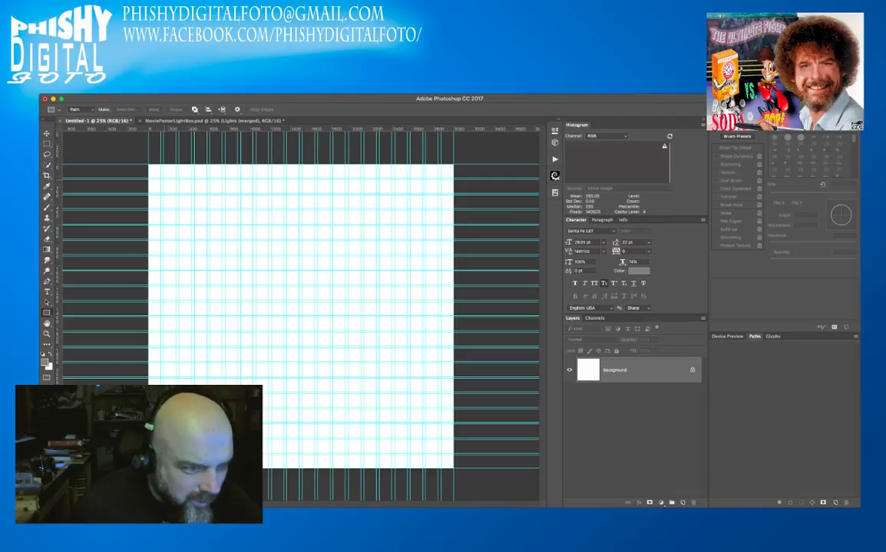
{"action": "left_click_drag", "start_coordinate": [164, 182], "coordinate": [191, 194]}
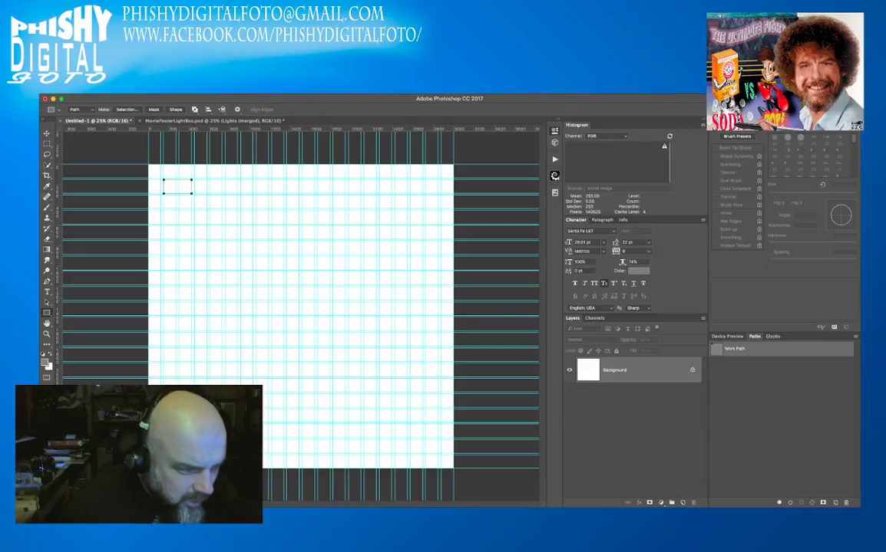
{"action": "key", "text": "a"}
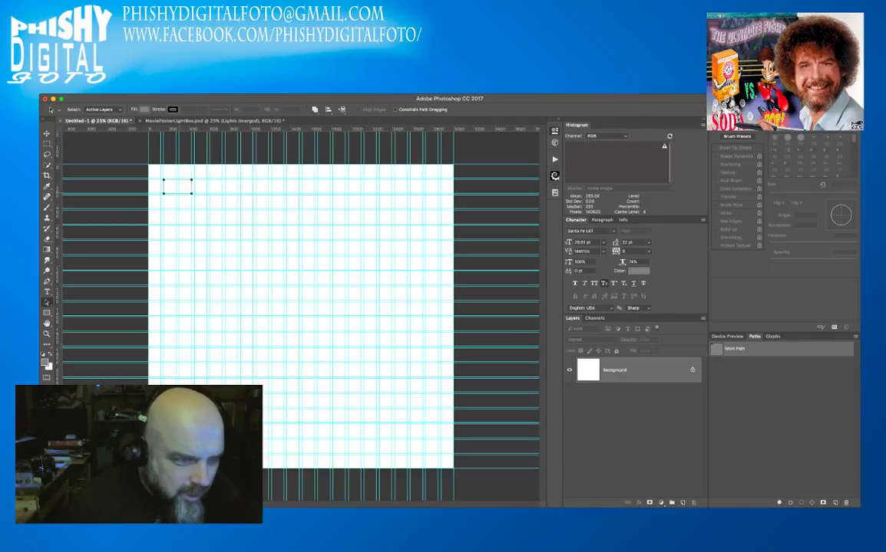
{"action": "left_click_drag", "start_coordinate": [191, 193], "coordinate": [160, 178]}
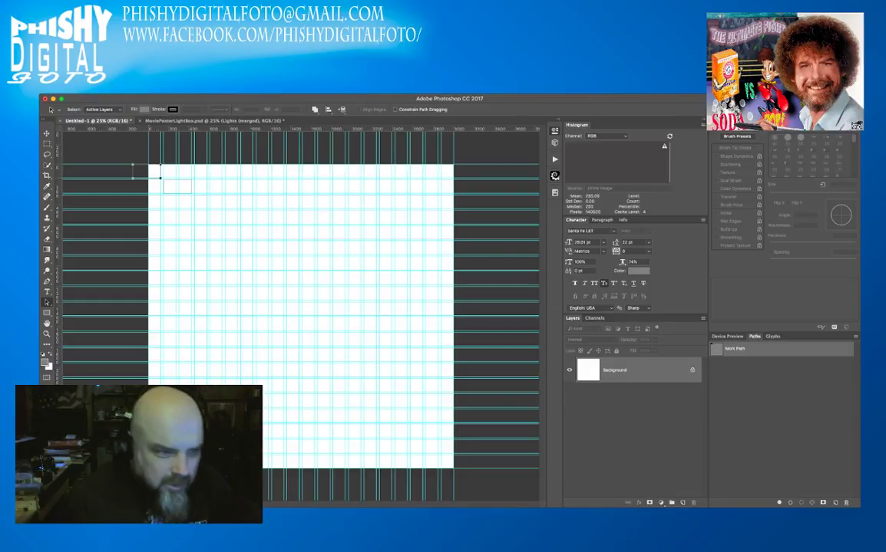
Move the copied top-row brick right so that its full width lies inside the canvas, starting at the corner.
{"action": "key", "text": "super+1"}
{"action": "scroll", "coordinate": [301, 316], "scroll_direction": "up", "scroll_amount": 5}
{"action": "scroll", "coordinate": [302, 316], "scroll_direction": "left", "scroll_amount": 3}
{"action": "scroll", "coordinate": [299, 315], "scroll_direction": "up", "scroll_amount": 5}
{"action": "scroll", "coordinate": [299, 314], "scroll_direction": "left", "scroll_amount": 5}
{"action": "scroll", "coordinate": [299, 314], "scroll_direction": "up", "scroll_amount": 8}
{"action": "scroll", "coordinate": [299, 314], "scroll_direction": "left", "scroll_amount": 5}
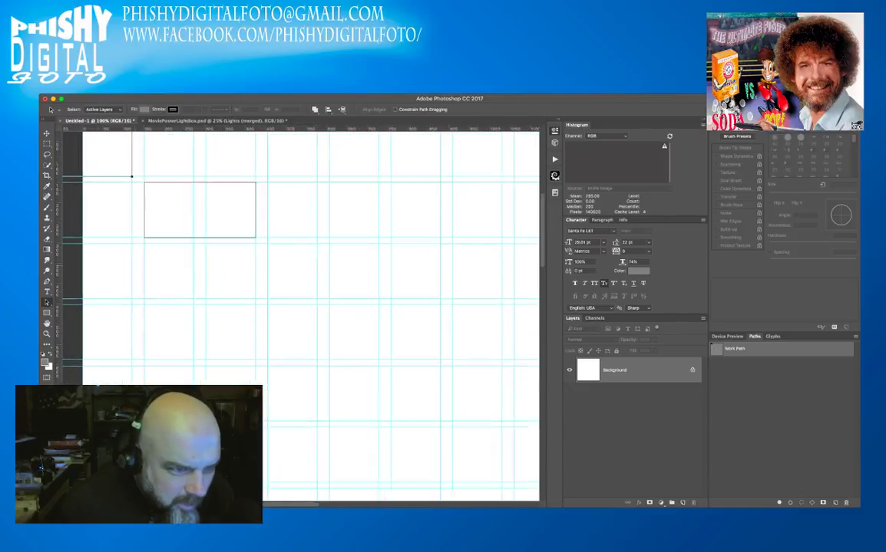
{"action": "scroll", "coordinate": [299, 315], "scroll_direction": "right", "scroll_amount": 1}
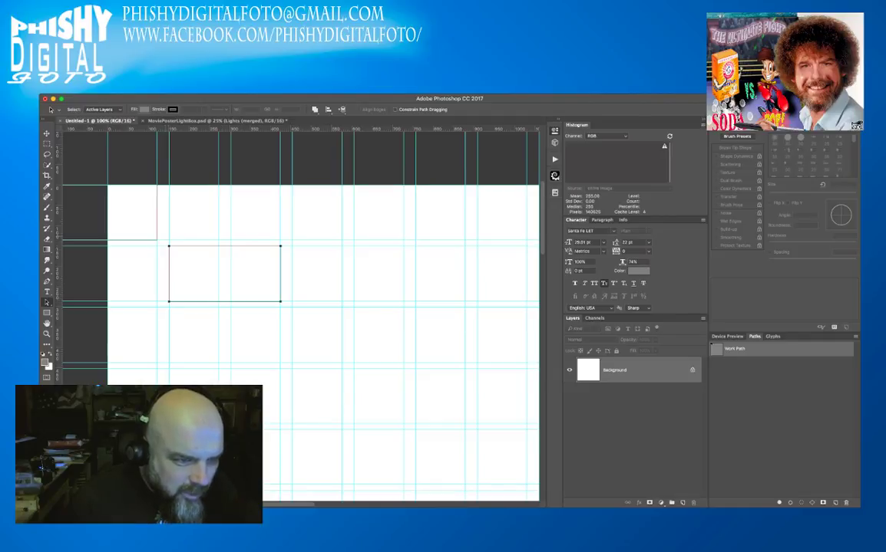
{"action": "left_click_drag", "start_coordinate": [131, 215], "coordinate": [219, 240]}
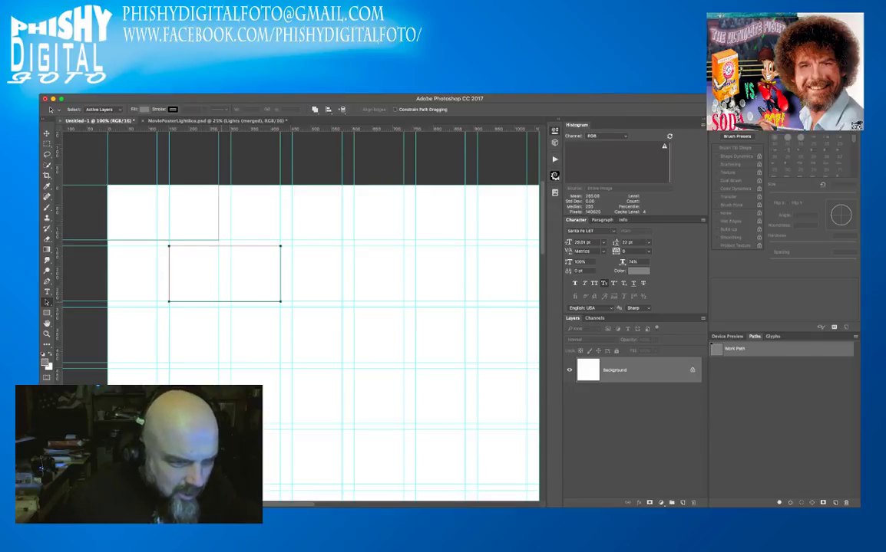
Copy the second-row brick leftward across the canvas edge and the top-row brick rightward, leaving one mortar gap between neighbours.
{"action": "left_click_drag", "start_coordinate": [224, 274], "coordinate": [101, 274]}
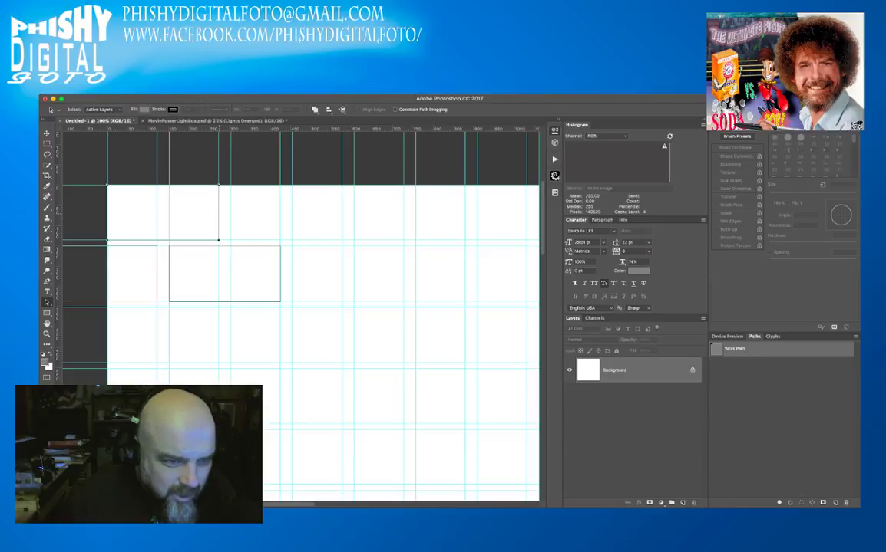
{"action": "left_click_drag", "start_coordinate": [162, 213], "coordinate": [286, 213]}
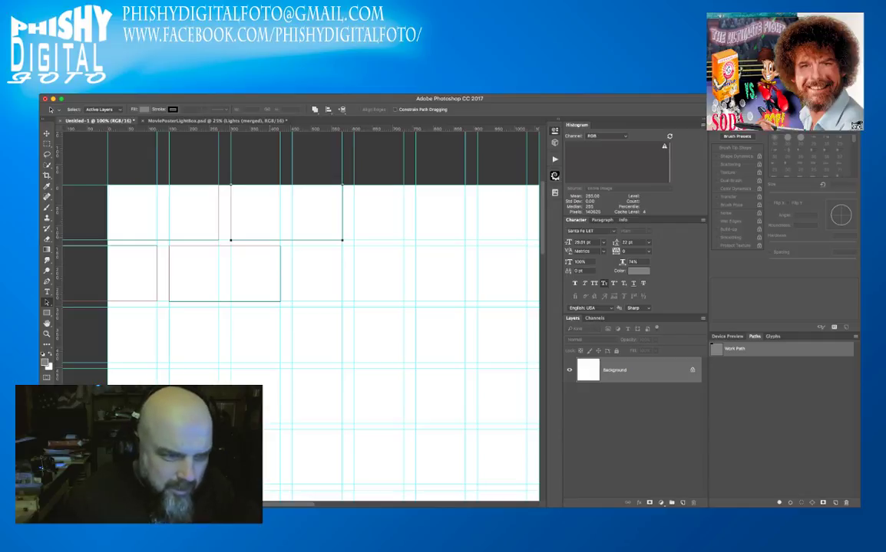
Select the four staggered bricks and duplicate them to the right, aligned to the guides, to extend both rows.
{"action": "key", "text": "super+minus"}
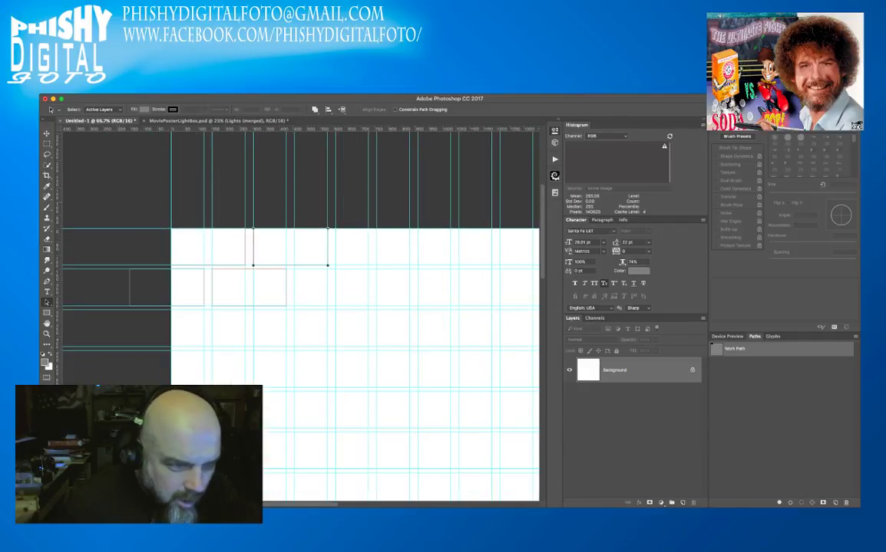
{"action": "left_click_drag", "start_coordinate": [115, 203], "coordinate": [317, 315]}
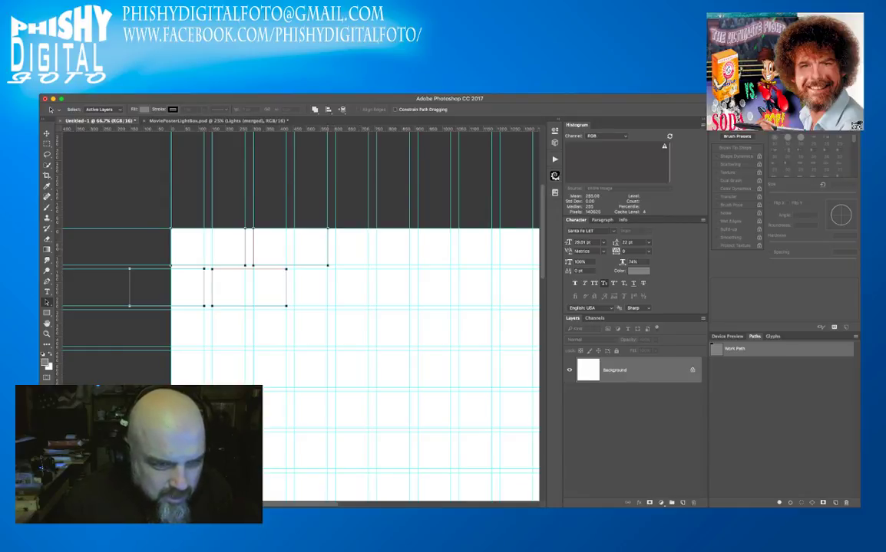
{"action": "left_click_drag", "start_coordinate": [249, 287], "coordinate": [290, 287]}
{"action": "key", "text": "shift+Right"}
{"action": "key", "text": "shift+Right"}
{"action": "key", "text": "shift+Right"}
{"action": "key", "text": "shift+Right"}
{"action": "key", "text": "shift+Right"}
{"action": "key", "text": "shift+Right"}
{"action": "key", "text": "shift+Right"}
{"action": "key", "text": "shift+Right"}
{"action": "key", "text": "shift+Right"}
{"action": "key", "text": "shift+Right"}
{"action": "key", "text": "shift+Right"}
{"action": "key", "text": "shift+Right"}
{"action": "key", "text": "shift+Right"}
{"action": "key", "text": "shift+Right"}
{"action": "key", "text": "shift+Right"}
{"action": "key", "text": "shift+Right"}
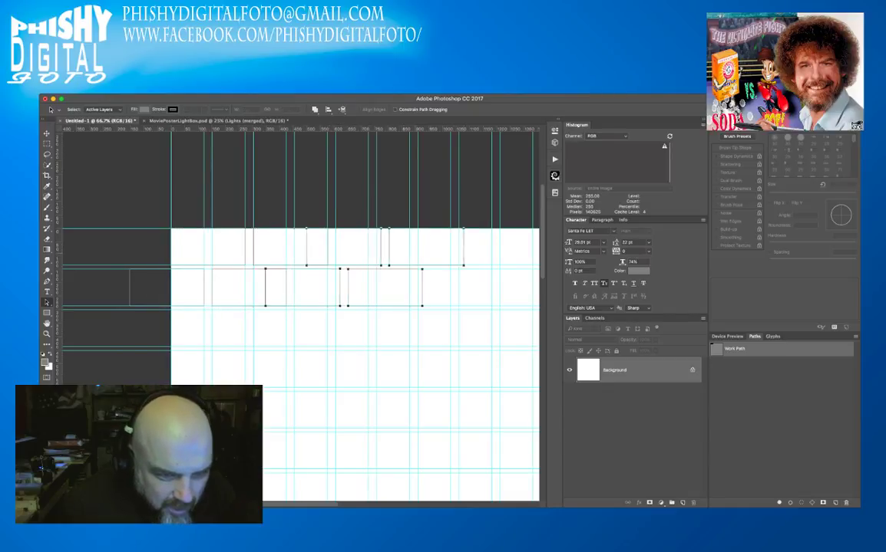
{"action": "key", "text": "shift+Left"}
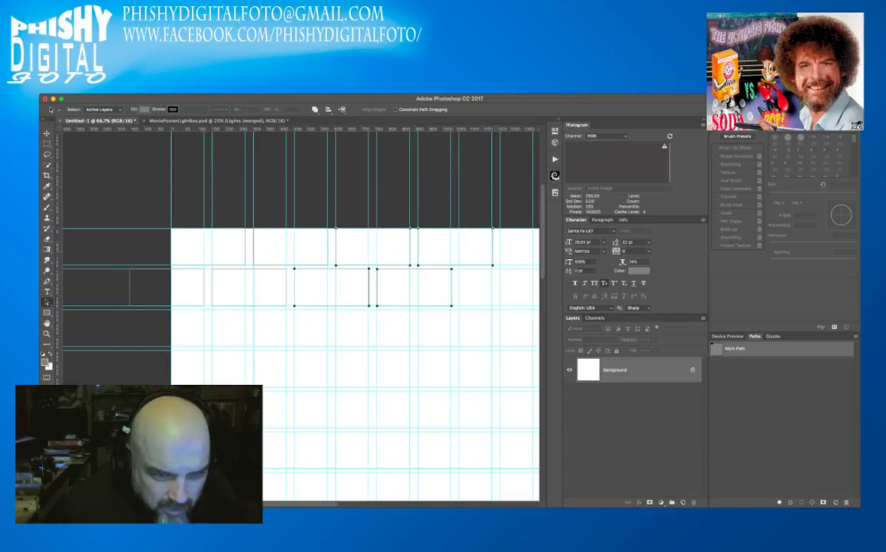
Duplicate the selected group of four bricks rightward again, one mortar gap past the previous copies.
{"action": "scroll", "coordinate": [299, 307], "scroll_direction": "right", "scroll_amount": 10}
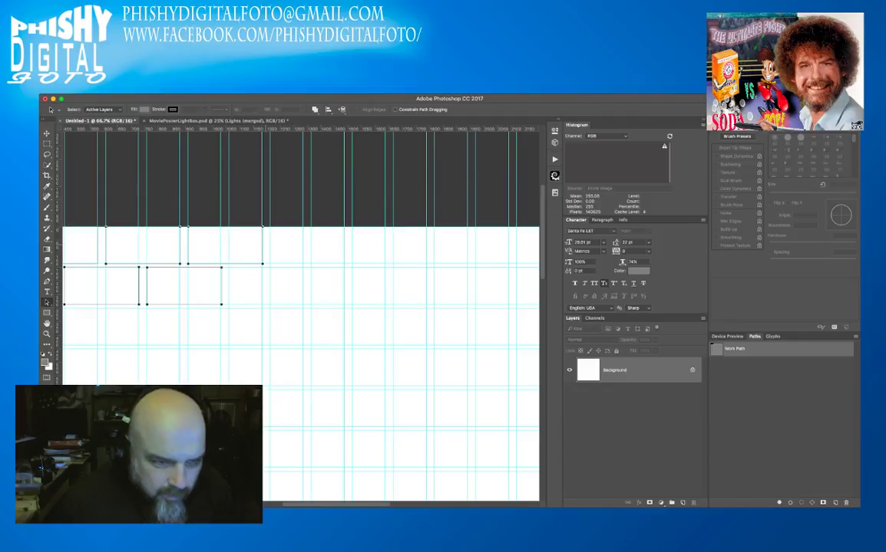
{"action": "left_click_drag", "start_coordinate": [184, 285], "coordinate": [352, 286]}
{"action": "key", "text": "shift+Left"}
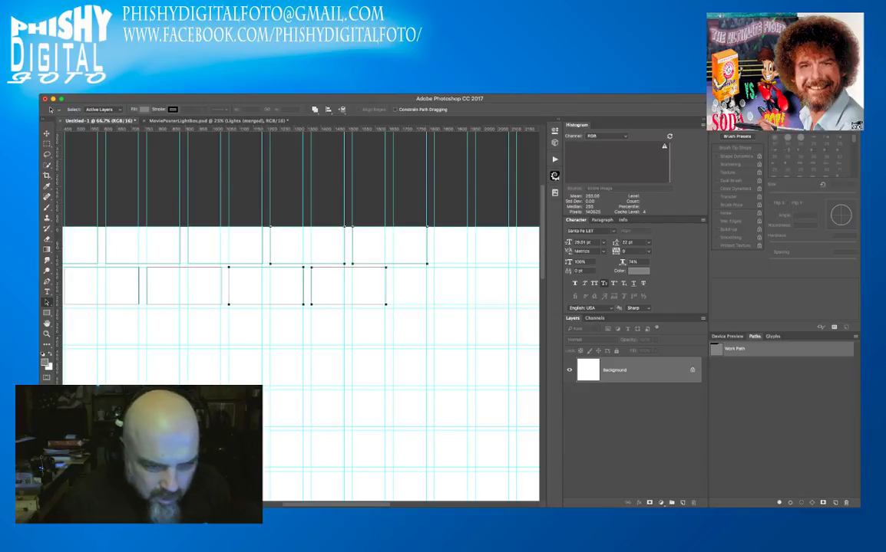
Add another copy of the four-brick group past the middle of the canvas, continuing both staggered rows along the guides.
{"action": "scroll", "coordinate": [300, 315], "scroll_direction": "right", "scroll_amount": 8}
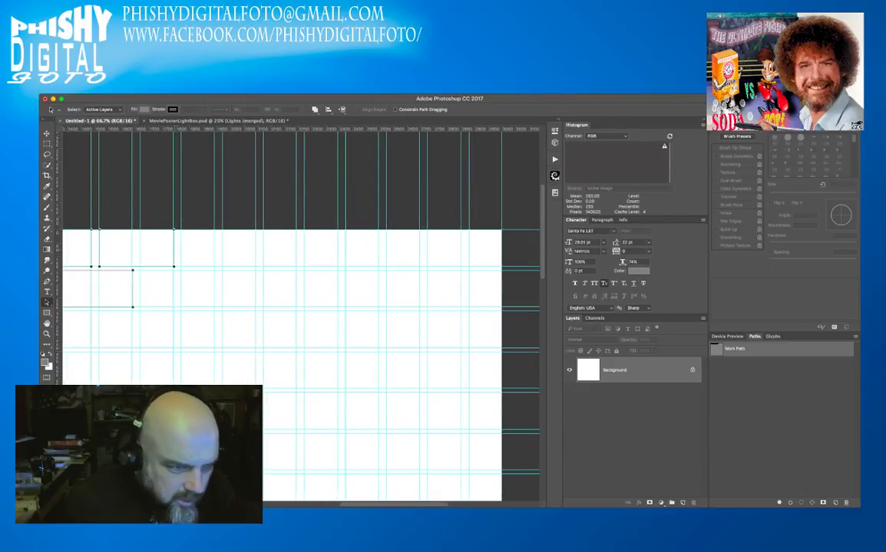
{"action": "left_click_drag", "start_coordinate": [137, 249], "coordinate": [226, 248]}
{"action": "key", "text": "shift+Right"}
{"action": "key", "text": "shift+Right"}
{"action": "key", "text": "shift+Right"}
{"action": "key", "text": "shift+Right"}
{"action": "key", "text": "shift+Right"}
{"action": "key", "text": "shift+Right"}
{"action": "key", "text": "shift+Right"}
{"action": "key", "text": "shift+Right"}
{"action": "key", "text": "shift+Right"}
{"action": "key", "text": "shift+Right"}
{"action": "key", "text": "shift+Right"}
{"action": "key", "text": "shift+Right"}
{"action": "key", "text": "shift+Right"}
{"action": "key", "text": "shift+Right"}
{"action": "key", "text": "shift+Right"}
{"action": "key", "text": "shift+Right"}
{"action": "key", "text": "shift+Right"}
{"action": "key", "text": "shift+Right"}
{"action": "key", "text": "shift+Right"}
{"action": "key", "text": "shift+Right"}
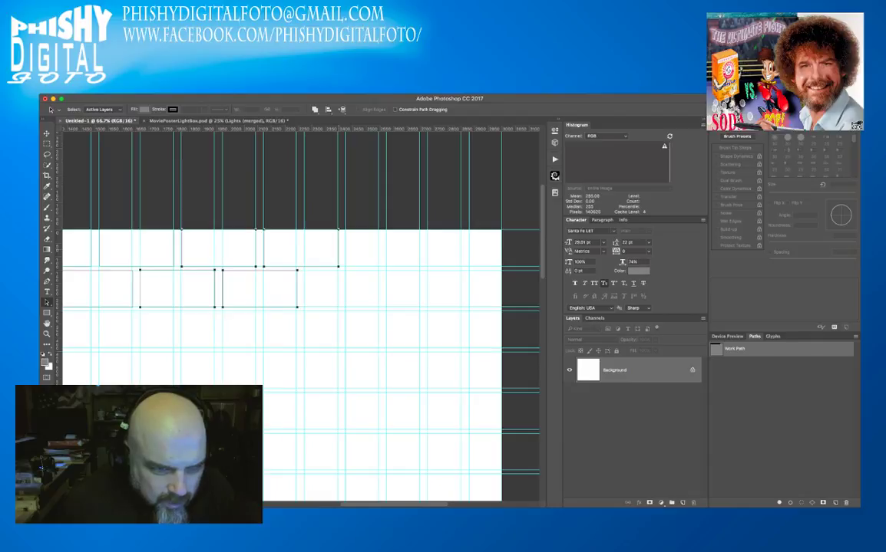
Complete the two rows with a last four-brick copy at the canvas's right edge and one extra second-row brick overlapping that edge.
{"action": "key", "text": "shift+Right"}
{"action": "key", "text": "shift+Right"}
{"action": "key", "text": "shift+Right"}
{"action": "key", "text": "shift+Right"}
{"action": "key", "text": "shift+Right"}
{"action": "key", "text": "shift+Right"}
{"action": "key", "text": "shift+Right"}
{"action": "key", "text": "shift+Right"}
{"action": "key", "text": "shift+Right"}
{"action": "key", "text": "shift+Right"}
{"action": "key", "text": "shift+Right"}
{"action": "key", "text": "shift+Right"}
{"action": "key", "text": "shift+Right"}
{"action": "key", "text": "shift+Right"}
{"action": "key", "text": "shift+Right"}
{"action": "key", "text": "shift+Right"}
{"action": "key", "text": "shift+Right"}
{"action": "key", "text": "shift+Right"}
{"action": "key", "text": "shift+Right"}
{"action": "key", "text": "shift+Right"}
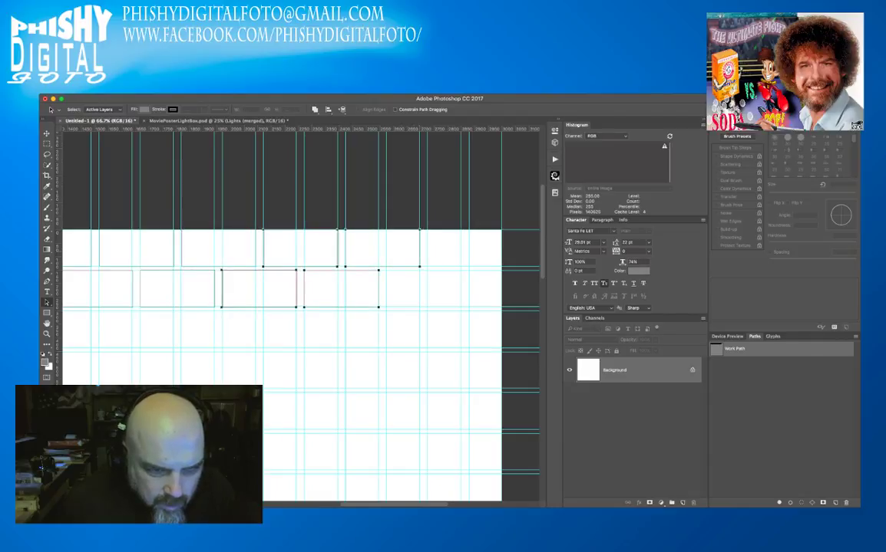
{"action": "key", "text": "shift+Right"}
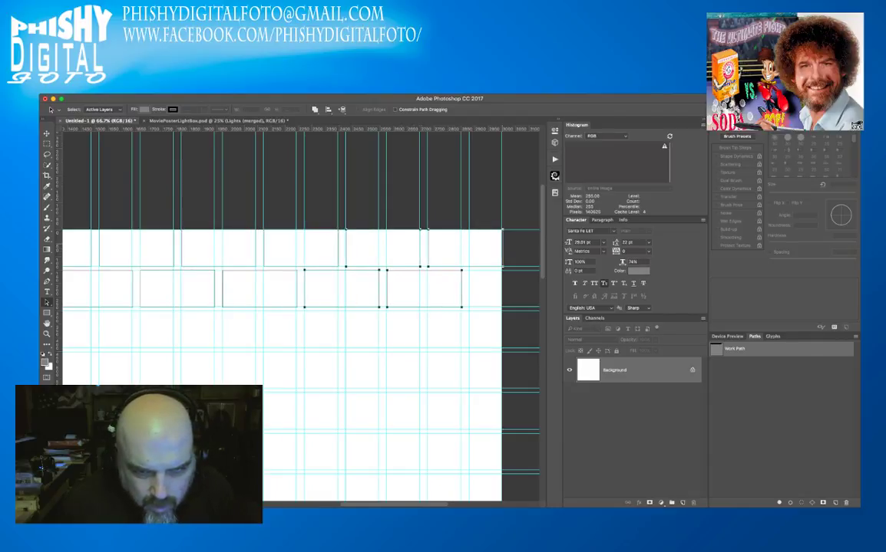
{"action": "key", "text": "shift+Up"}
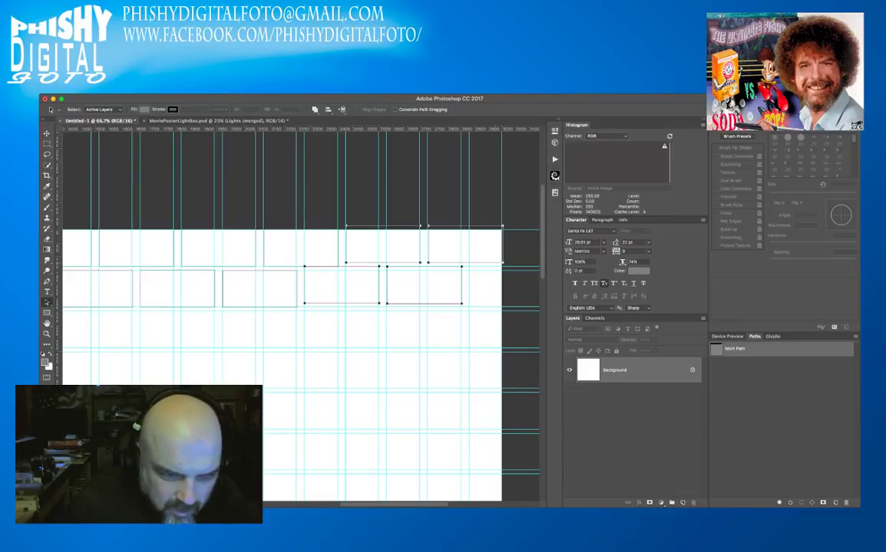
{"action": "key", "text": "shift+Down"}
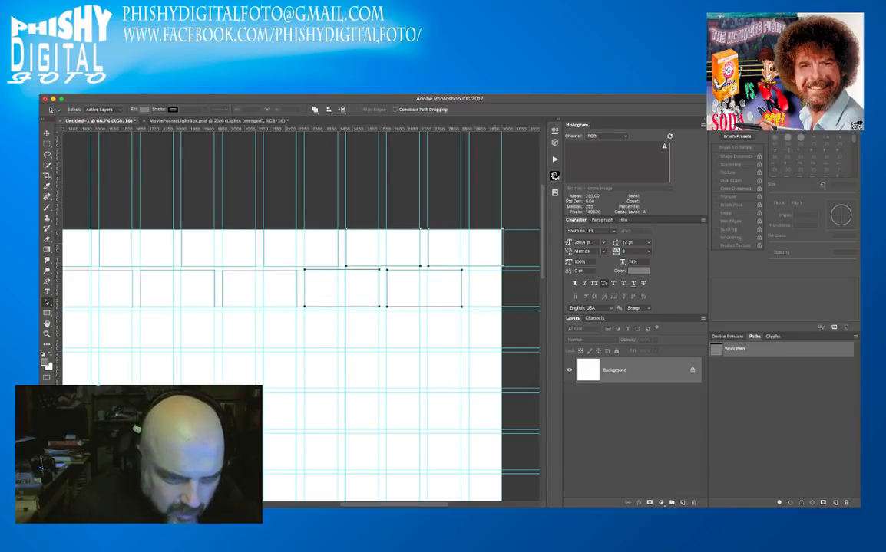
{"action": "key", "text": "Left"}
{"action": "key", "text": "Left"}
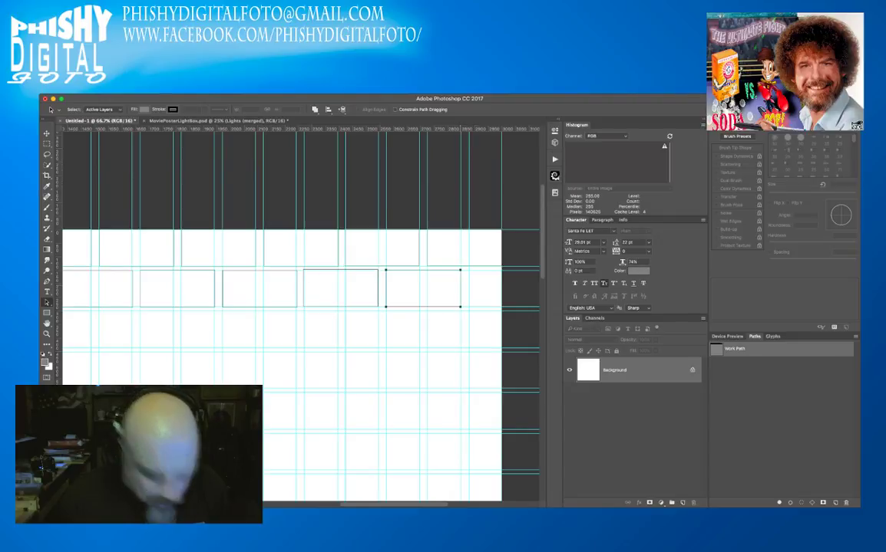
{"action": "left_click_drag", "start_coordinate": [457, 289], "coordinate": [481, 288]}
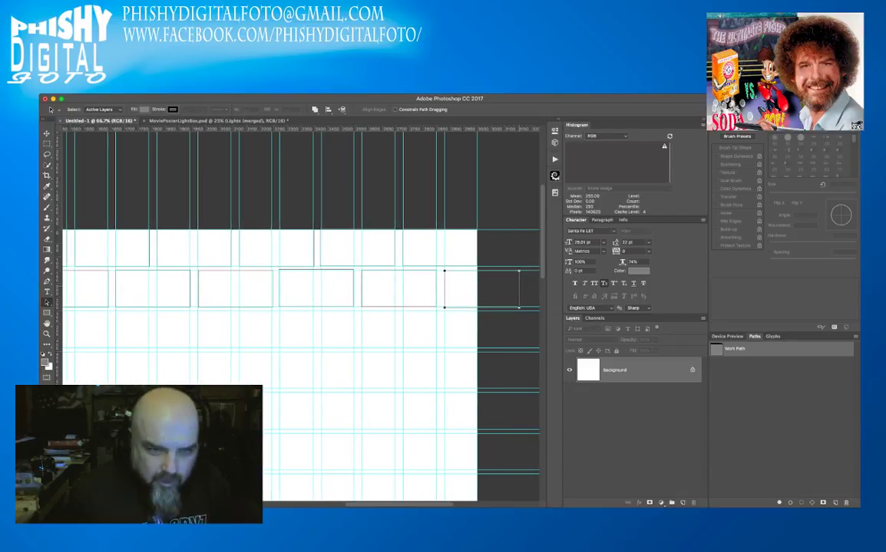
Select all bricks in the first two rows and duplicate them downward into the third and fourth guide rows.
{"action": "key", "text": "super+0"}
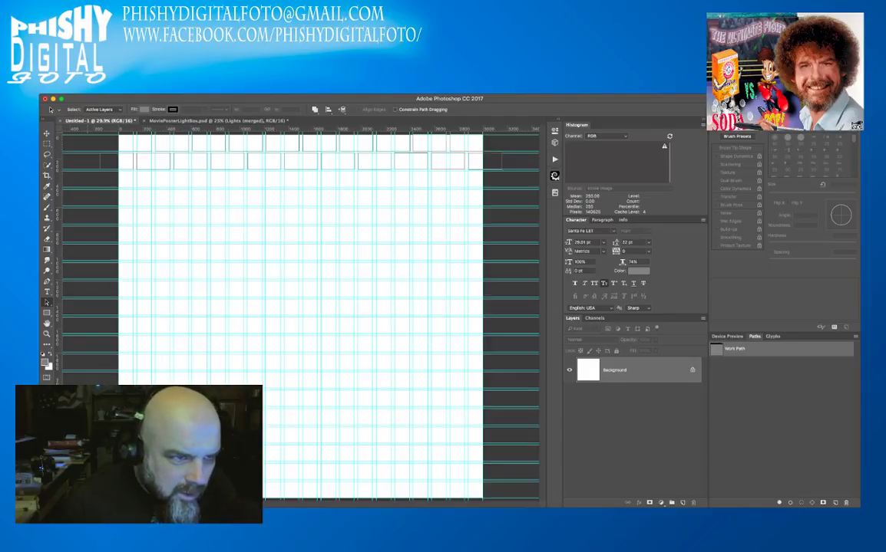
{"action": "left_click_drag", "start_coordinate": [88, 136], "coordinate": [518, 185]}
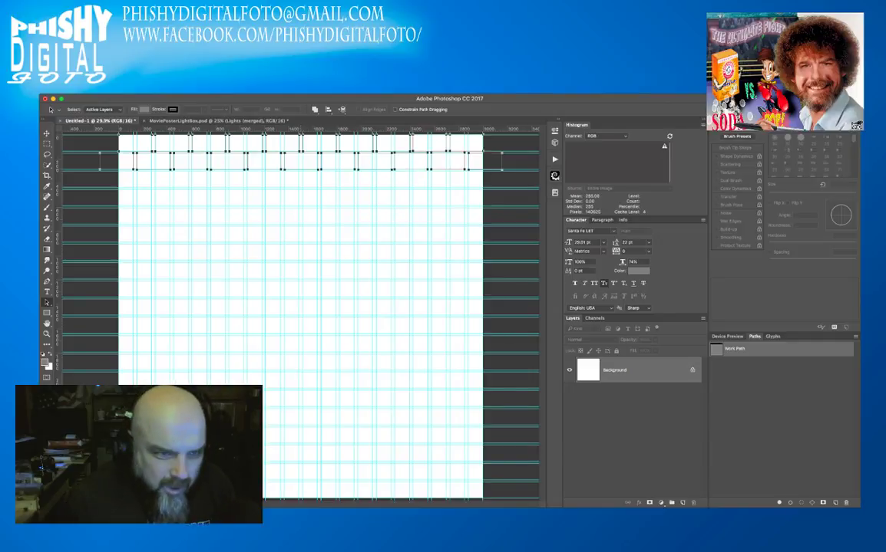
{"action": "key", "text": "super+1"}
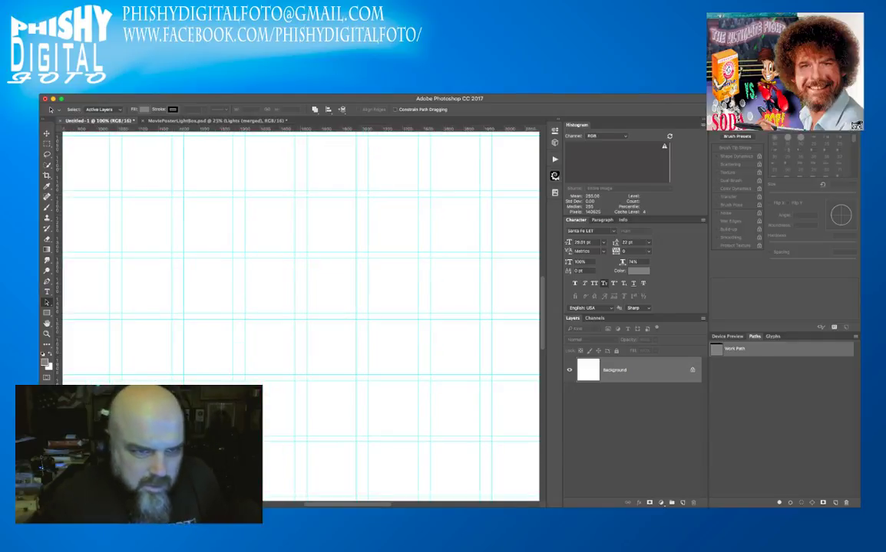
{"action": "scroll", "coordinate": [301, 316], "scroll_direction": "up", "scroll_amount": 8}
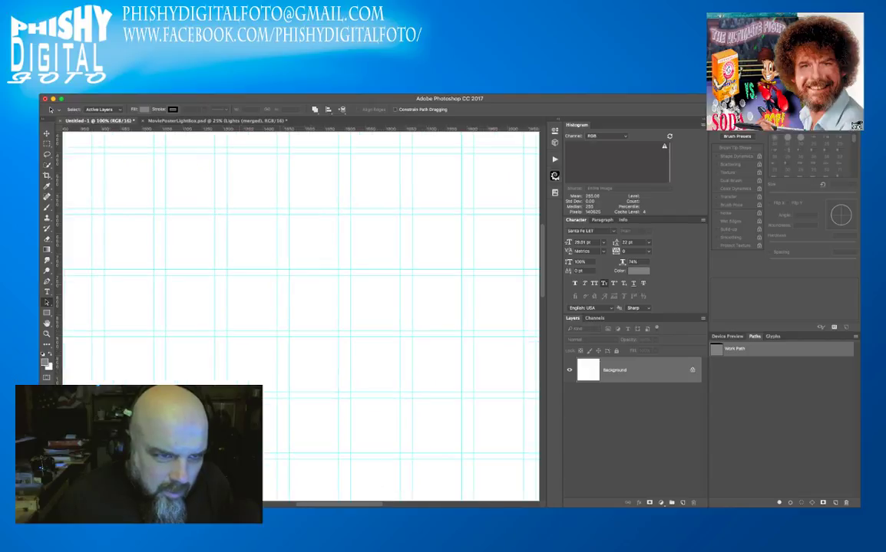
{"action": "scroll", "coordinate": [299, 315], "scroll_direction": "up", "scroll_amount": 3}
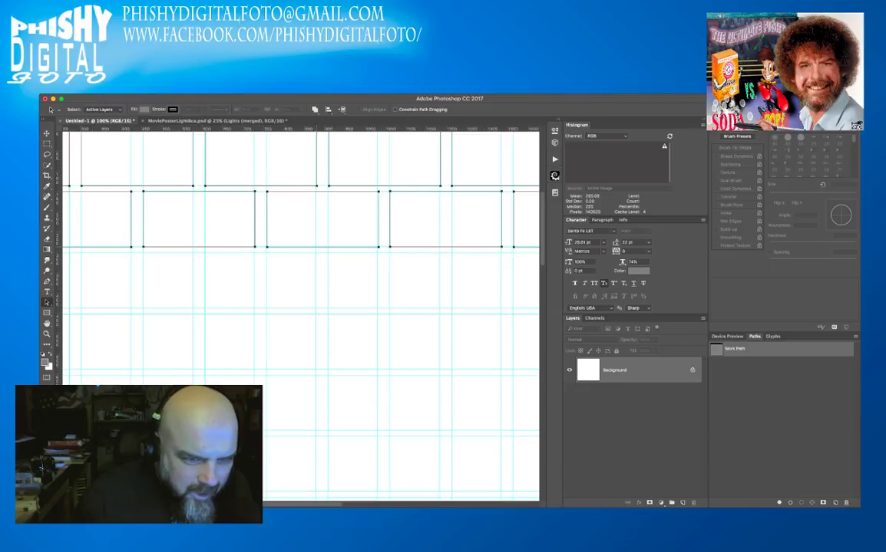
{"action": "left_click_drag", "start_coordinate": [316, 219], "coordinate": [315, 288]}
{"action": "key", "text": "shift+Down"}
{"action": "key", "text": "shift+Down"}
{"action": "key", "text": "shift+Down"}
{"action": "key", "text": "shift+Down"}
{"action": "key", "text": "shift+Down"}
{"action": "key", "text": "shift+Down"}
{"action": "key", "text": "shift+Down"}
{"action": "key", "text": "shift+Up"}
{"action": "key", "text": "shift+Up"}
{"action": "key", "text": "shift+Up"}
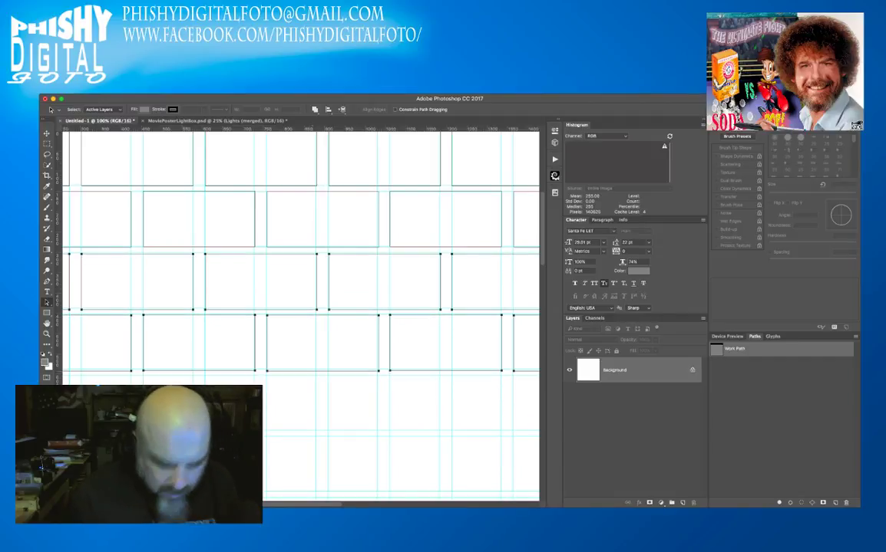
{"action": "key", "text": "super+0"}
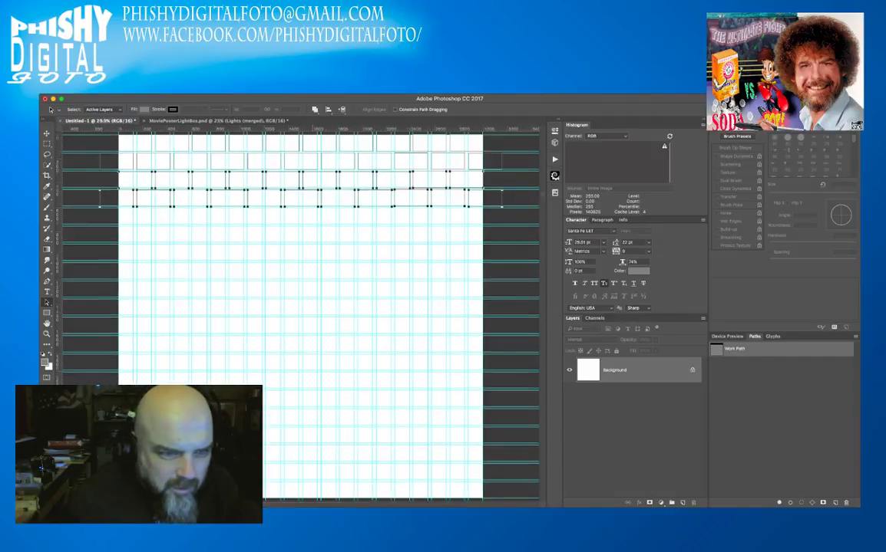
{"action": "key", "text": "Escape"}
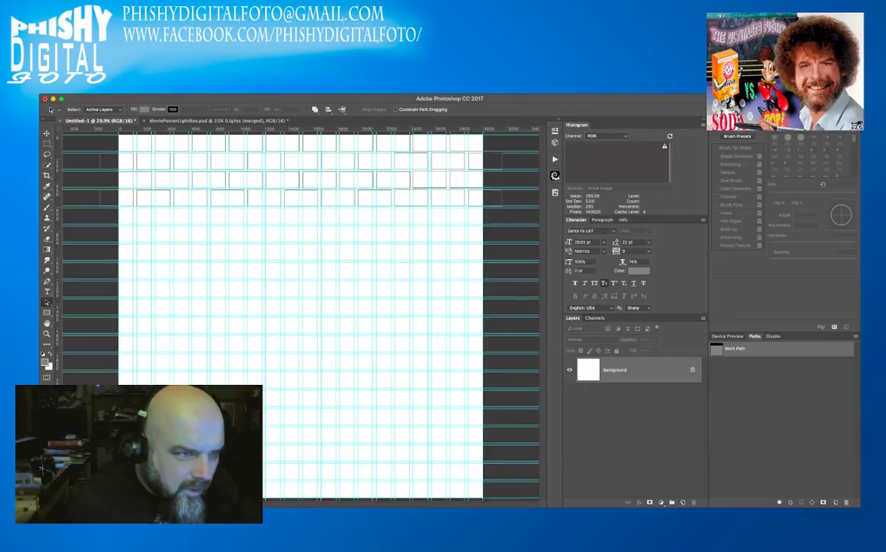
{"action": "left_click_drag", "start_coordinate": [86, 138], "coordinate": [475, 206]}
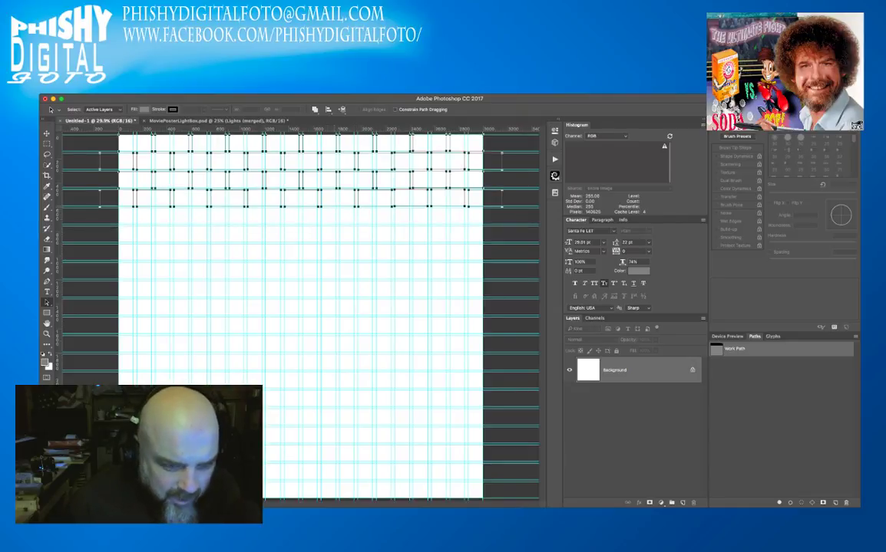
{"action": "key", "text": "super+1"}
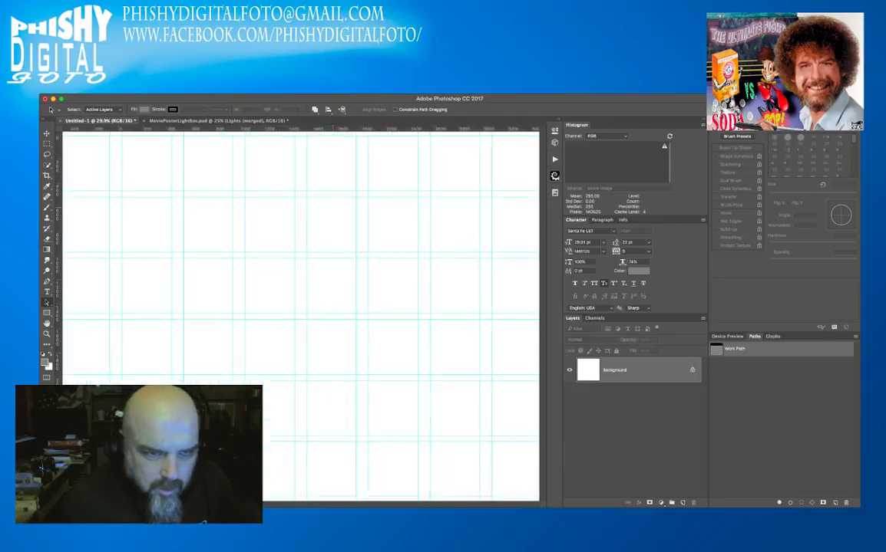
{"action": "scroll", "coordinate": [301, 307], "scroll_direction": "up", "scroll_amount": 6}
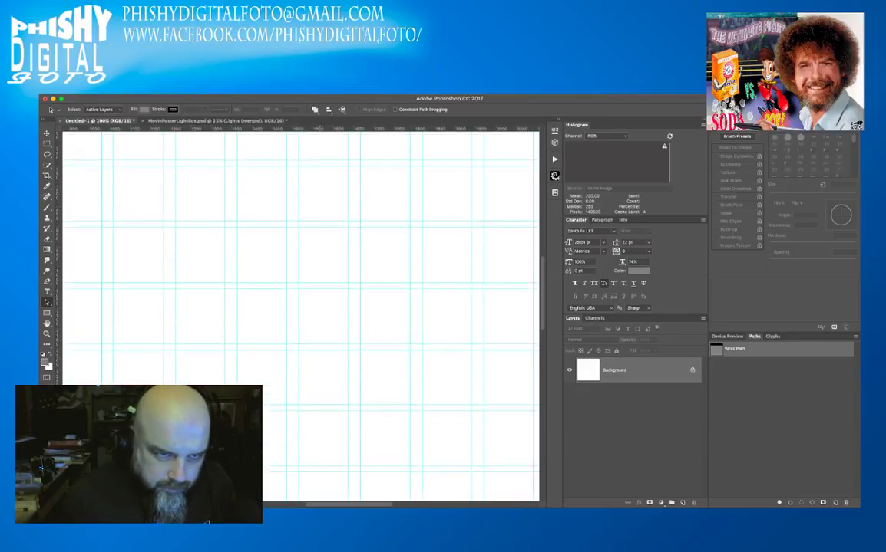
{"action": "scroll", "coordinate": [299, 314], "scroll_direction": "up", "scroll_amount": 5}
{"action": "scroll", "coordinate": [301, 315], "scroll_direction": "down", "scroll_amount": 3}
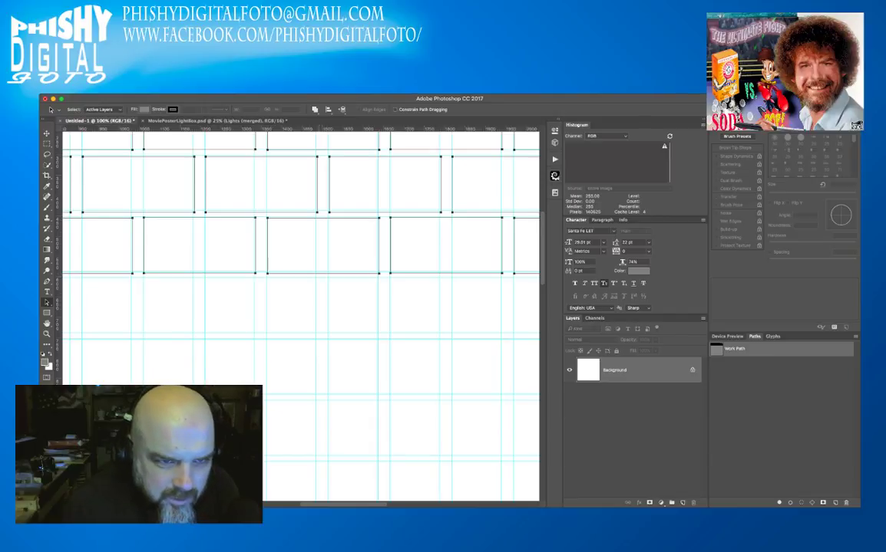
{"action": "scroll", "coordinate": [299, 315], "scroll_direction": "up", "scroll_amount": 5}
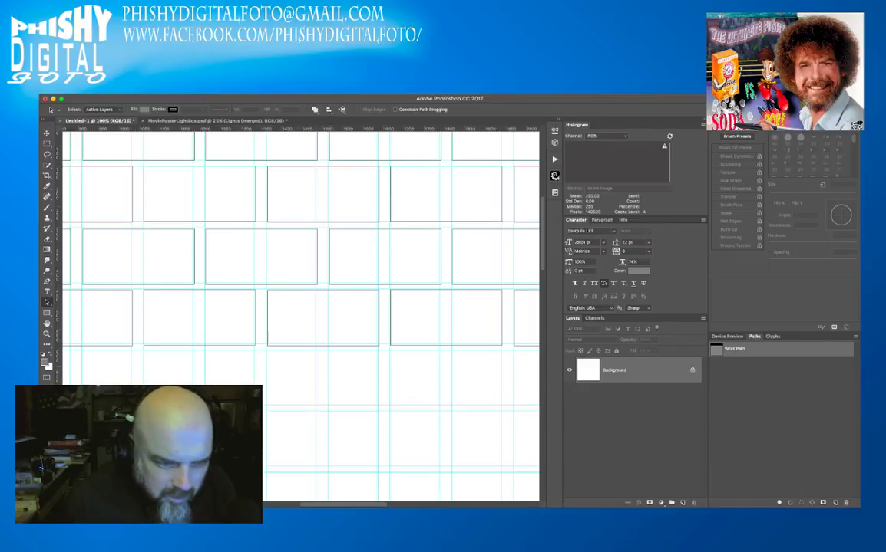
Reselect the bricks in the third and fourth rows and check their alignment against the guides.
{"action": "key", "text": "super+0"}
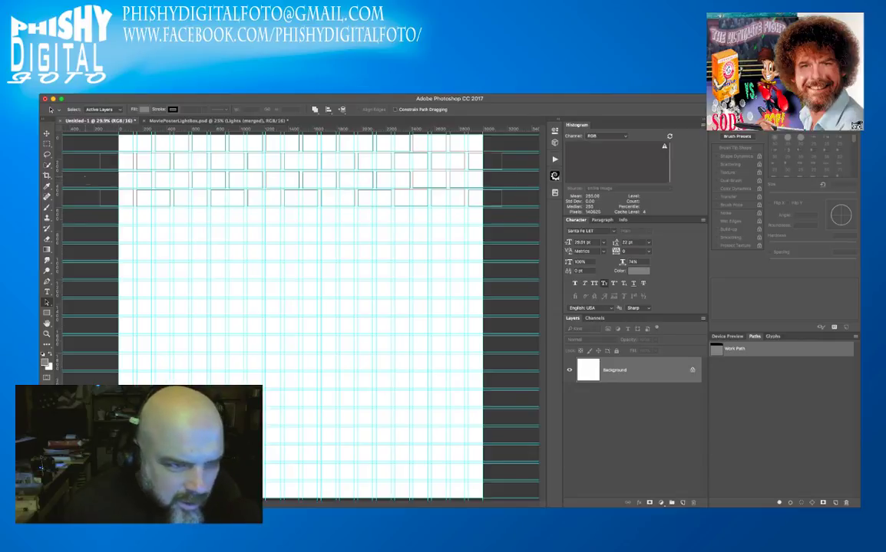
{"action": "left_click_drag", "start_coordinate": [479, 198], "coordinate": [519, 196]}
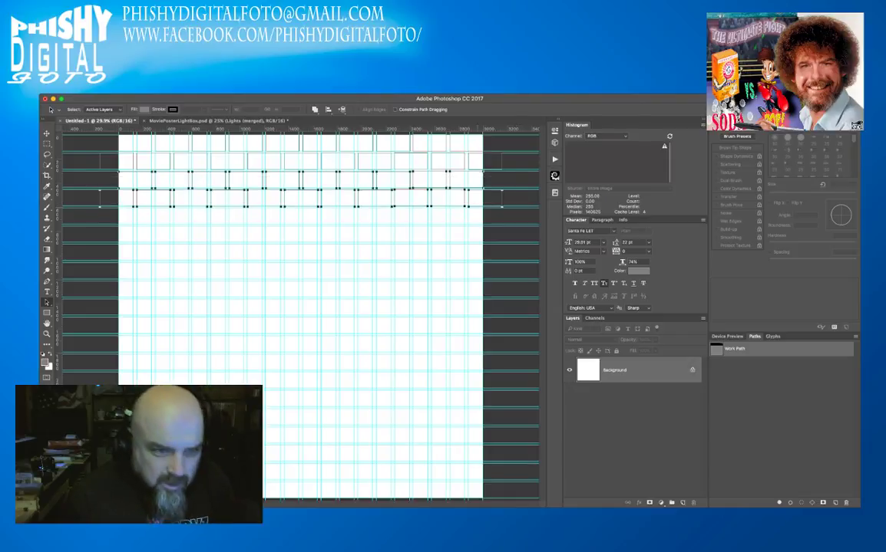
{"action": "key", "text": "super+1"}
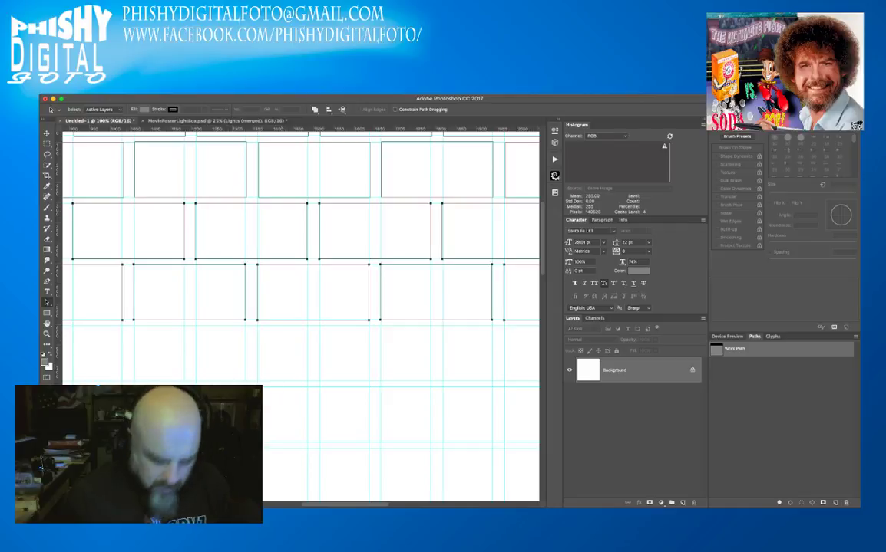
{"action": "key", "text": "super+0"}
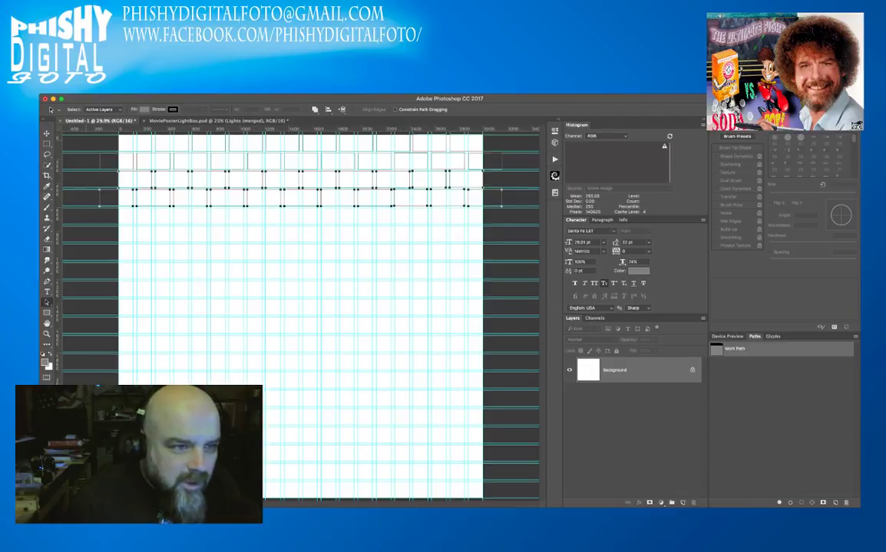
{"action": "key", "text": "super+minus"}
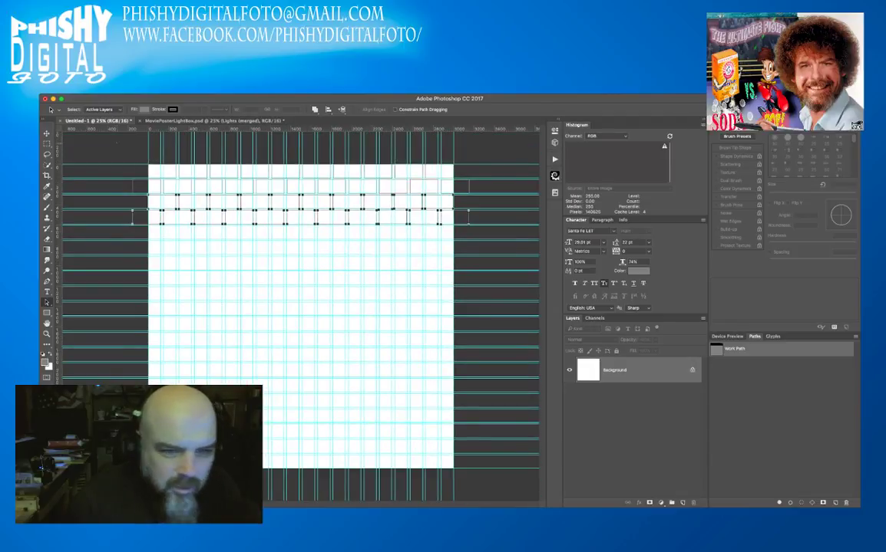
Select all bricks in the first four rows and duplicate them downward into the fifth to eighth guide rows, aligned with the guides.
{"action": "left_click_drag", "start_coordinate": [117, 143], "coordinate": [498, 254]}
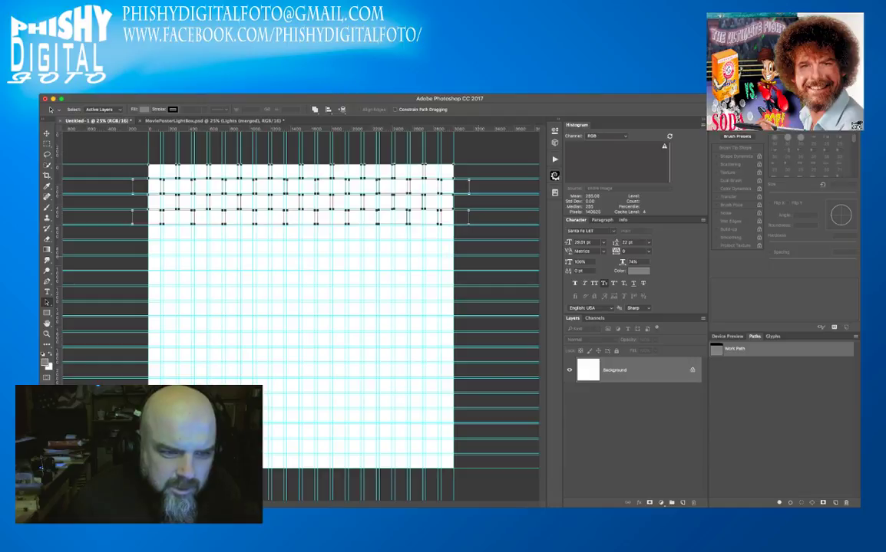
{"action": "key", "text": "super+plus"}
{"action": "key", "text": "super+plus"}
{"action": "key", "text": "super+plus"}
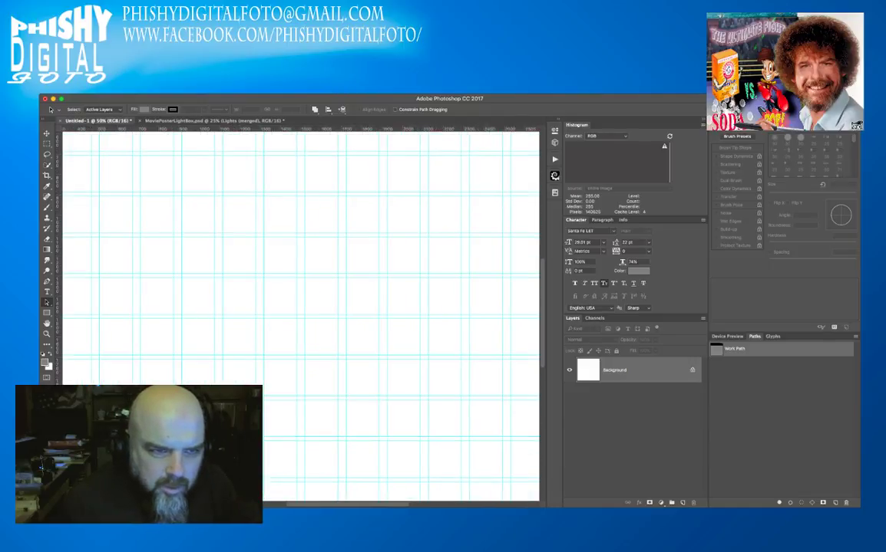
{"action": "key", "text": "super+equal"}
{"action": "scroll", "coordinate": [299, 307], "scroll_direction": "up", "scroll_amount": 5}
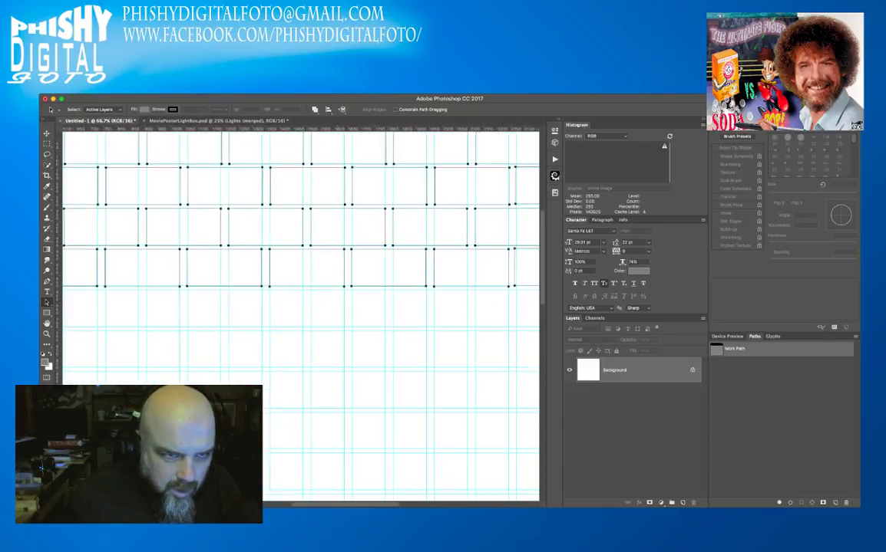
{"action": "scroll", "coordinate": [299, 307], "scroll_direction": "up", "scroll_amount": 3}
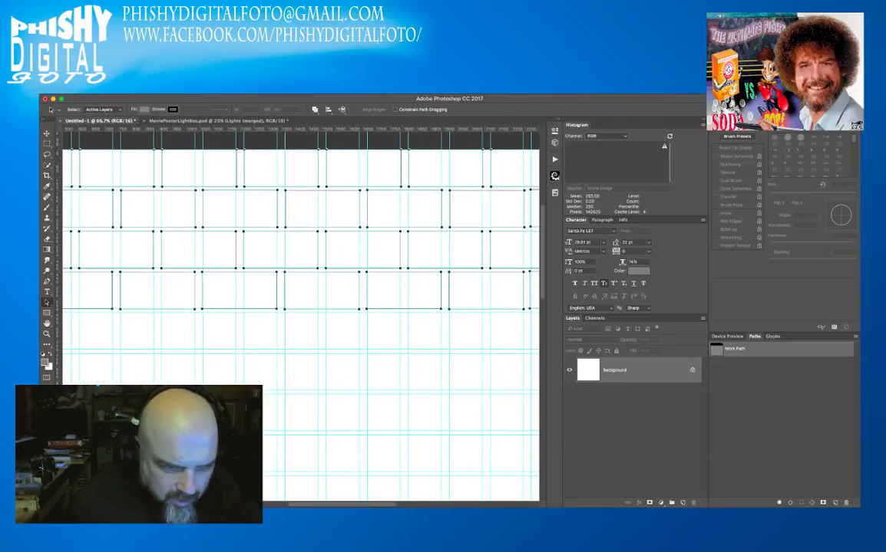
{"action": "left_click_drag", "start_coordinate": [299, 230], "coordinate": [299, 330]}
{"action": "key", "text": "shift+Down"}
{"action": "key", "text": "shift+Down"}
{"action": "key", "text": "shift+Down"}
{"action": "key", "text": "shift+Down"}
{"action": "key", "text": "shift+Down"}
{"action": "key", "text": "shift+Down"}
{"action": "key", "text": "shift+Down"}
{"action": "key", "text": "shift+Down"}
{"action": "key", "text": "shift+Down"}
{"action": "key", "text": "shift+Down"}
{"action": "key", "text": "shift+Down"}
{"action": "key", "text": "shift+Down"}
{"action": "key", "text": "shift+Down"}
{"action": "key", "text": "shift+Up"}
{"action": "key", "text": "Down"}
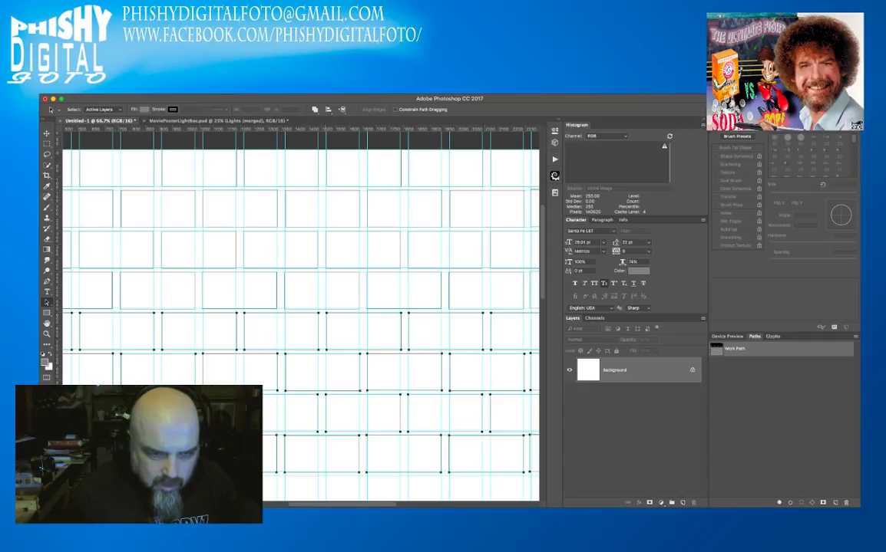
Select all eight brick rows and duplicate them downward so the copies fill the next eight guide rows directly below.
{"action": "key", "text": "ctrl+0"}
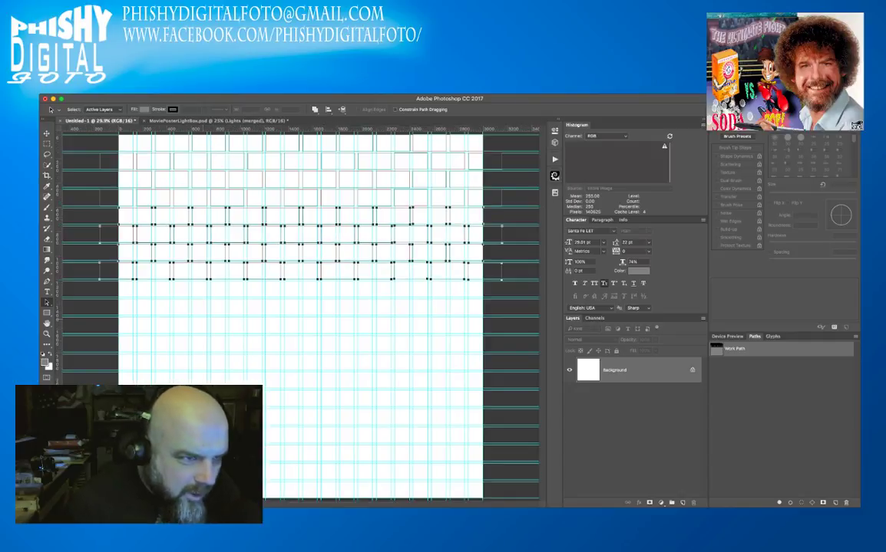
{"action": "key", "text": "Escape"}
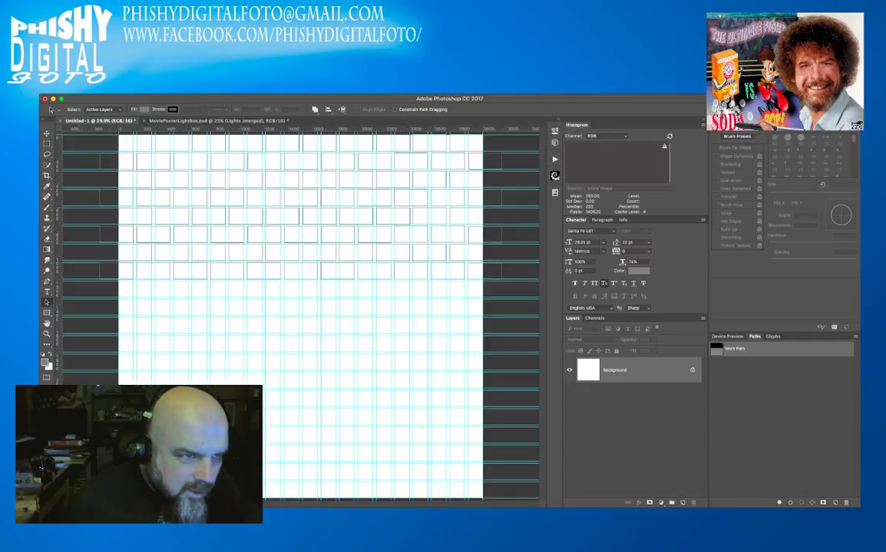
{"action": "left_click_drag", "start_coordinate": [79, 136], "coordinate": [539, 310]}
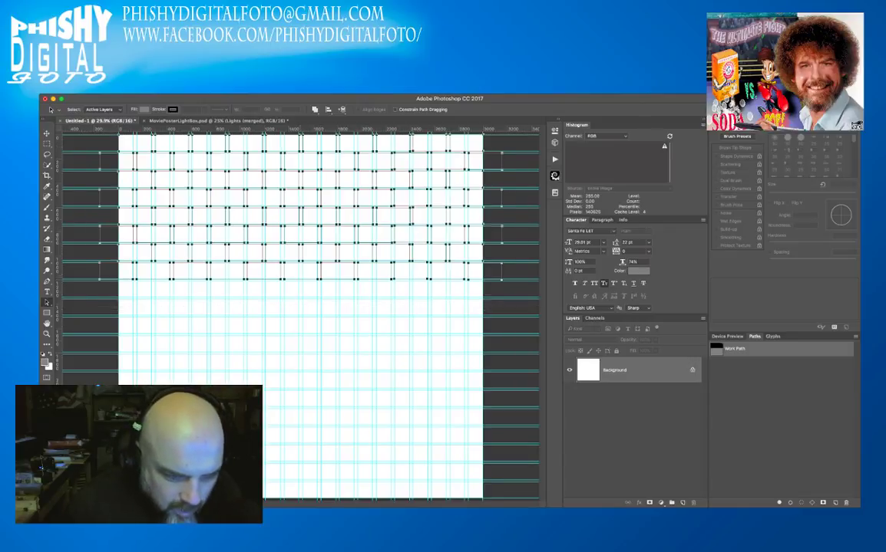
{"action": "key", "text": "super+1"}
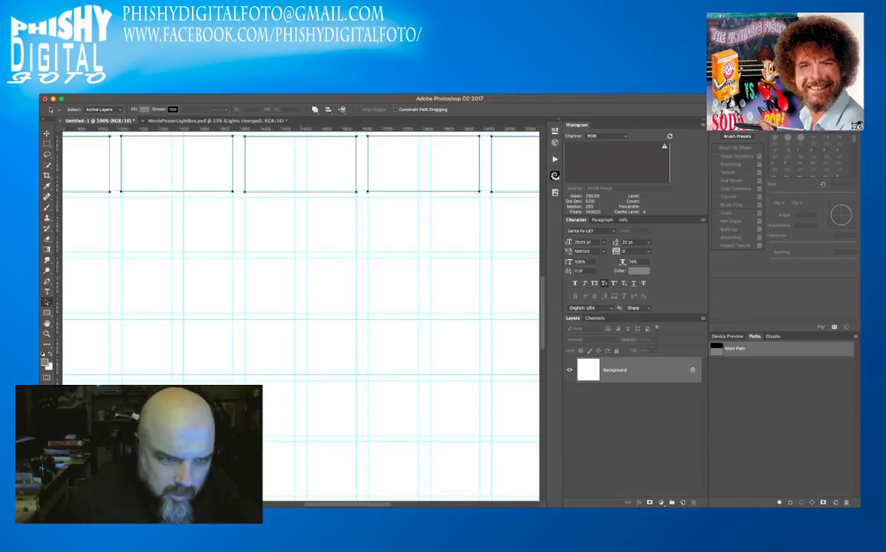
{"action": "key", "text": "super+minus"}
{"action": "key", "text": "super+minus"}
{"action": "key", "text": "super+minus"}
{"action": "key", "text": "super+minus"}
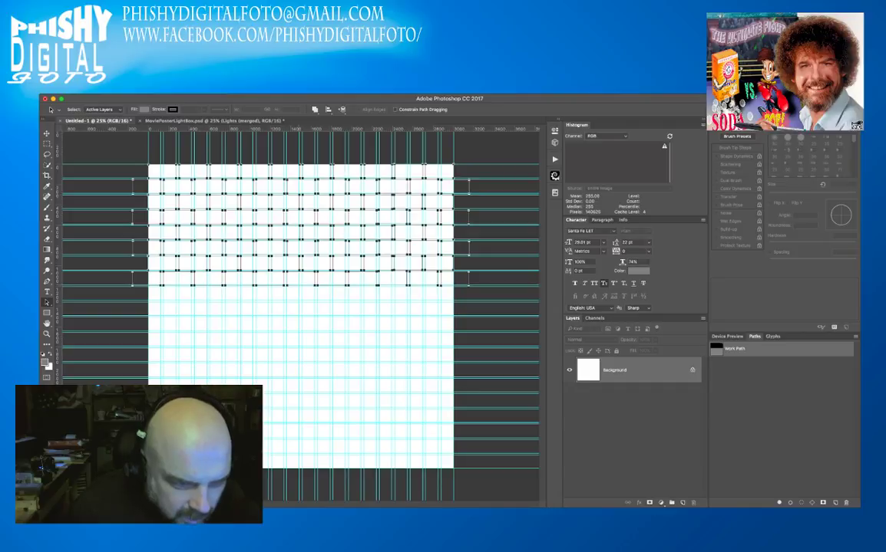
{"action": "left_click_drag", "start_coordinate": [286, 181], "coordinate": [285, 213]}
{"action": "key", "text": "Right"}
{"action": "key", "text": "shift+Down"}
{"action": "key", "text": "shift+Down"}
{"action": "key", "text": "shift+Down"}
{"action": "key", "text": "shift+Down"}
{"action": "key", "text": "shift+Down"}
{"action": "key", "text": "shift+Down"}
{"action": "key", "text": "shift+Down"}
{"action": "key", "text": "shift+Down"}
{"action": "key", "text": "shift+Down"}
{"action": "key", "text": "shift+Down"}
{"action": "key", "text": "shift+Down"}
{"action": "key", "text": "shift+Down"}
{"action": "key", "text": "shift+Down"}
{"action": "key", "text": "shift+Down"}
{"action": "key", "text": "shift+Down"}
{"action": "key", "text": "shift+Down"}
{"action": "key", "text": "shift+Down"}
{"action": "key", "text": "shift+Down"}
{"action": "key", "text": "shift+Down"}
{"action": "key", "text": "shift+Down"}
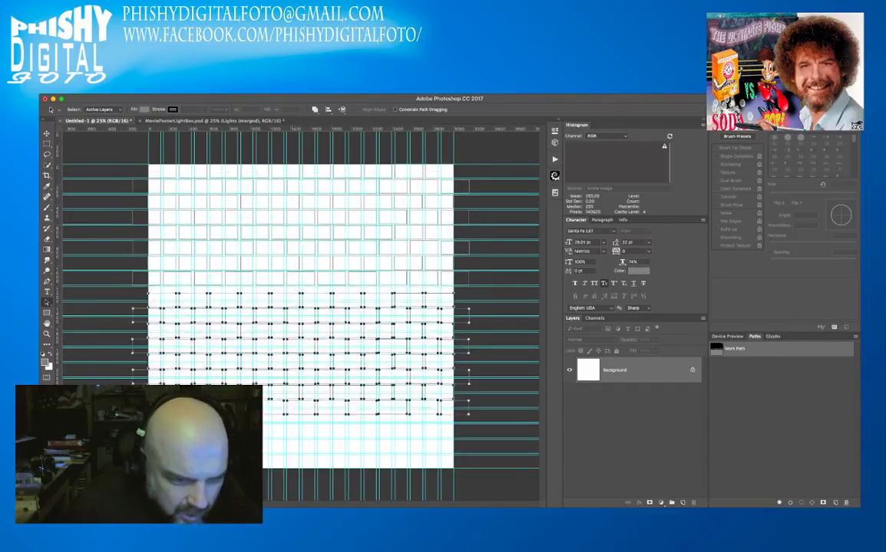
{"action": "key", "text": "shift+Up"}
{"action": "key", "text": "shift+Up"}
{"action": "key", "text": "shift+Up"}
{"action": "key", "text": "shift+Up"}
{"action": "key", "text": "shift+Up"}
{"action": "key", "text": "shift+Up"}
{"action": "key", "text": "shift+Up"}
{"action": "key", "text": "shift+Up"}
{"action": "key", "text": "shift+Up"}
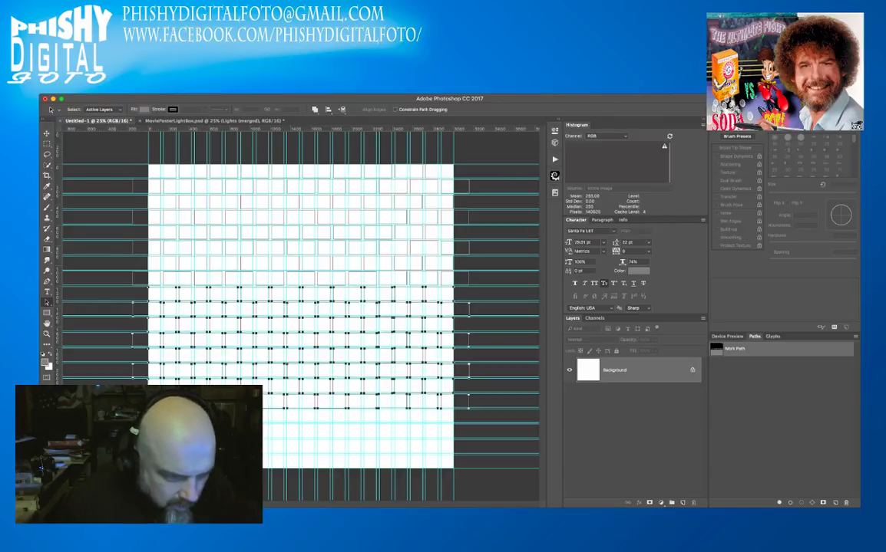
Duplicate the lowest four brick rows down to the canvas's bottom edge, and hide the guides.
{"action": "left_click_drag", "start_coordinate": [90, 355], "coordinate": [488, 416]}
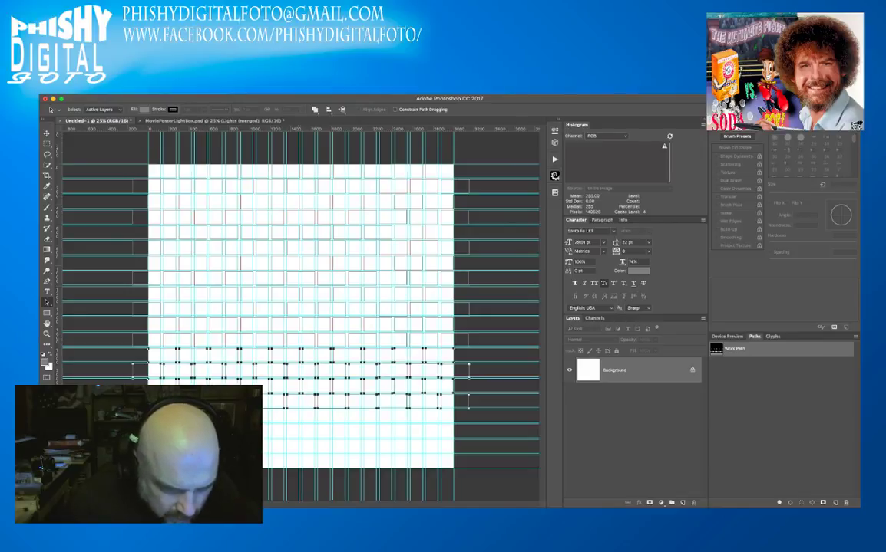
{"action": "left_click_drag", "start_coordinate": [378, 407], "coordinate": [377, 482]}
{"action": "left_click_drag", "start_coordinate": [301, 438], "coordinate": [301, 425]}
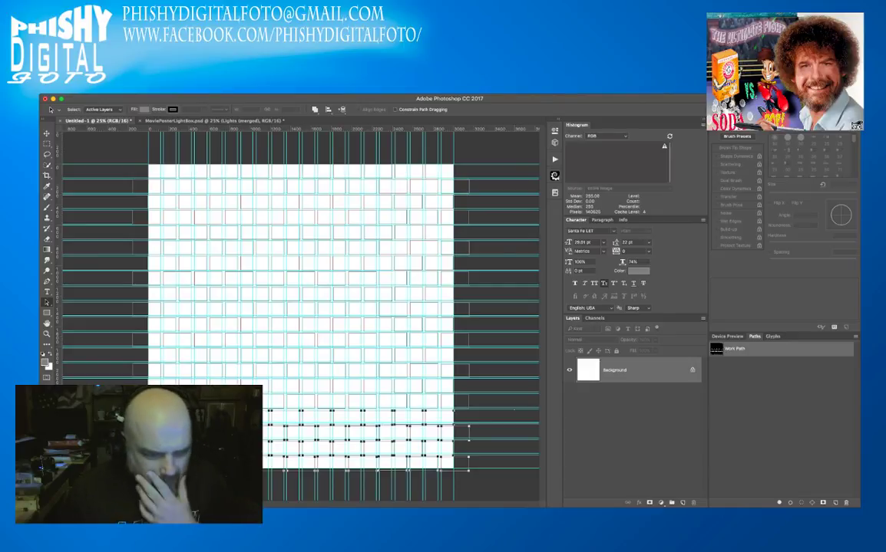
{"action": "left_click", "coordinate": [514, 410]}
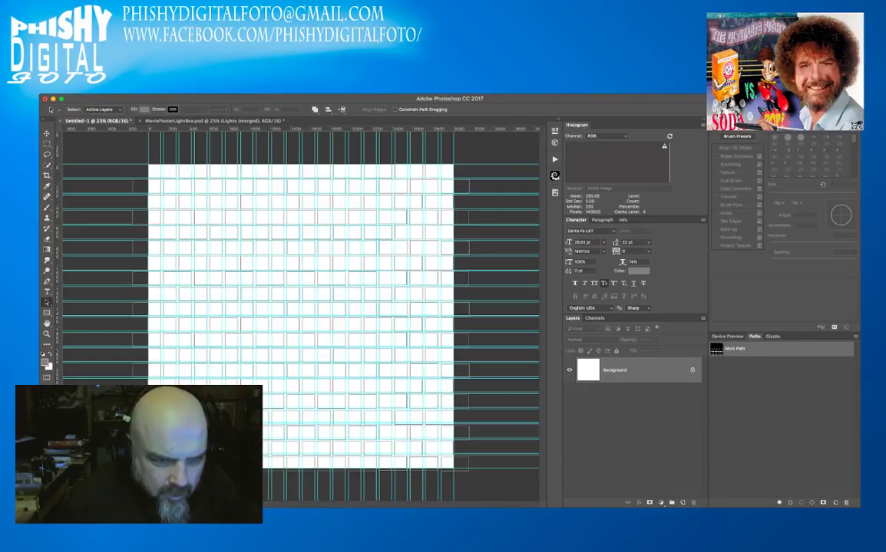
{"action": "key", "text": "super+semicolon"}
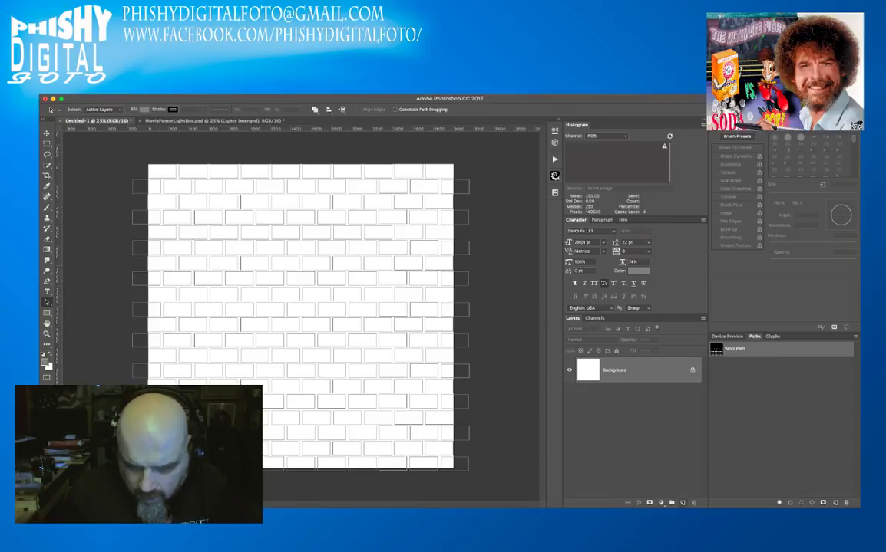
Add a new layer above the background and fill it with a light beige foreground color picked with the Eyedropper.
{"action": "key", "text": "super+shift+alt+n"}
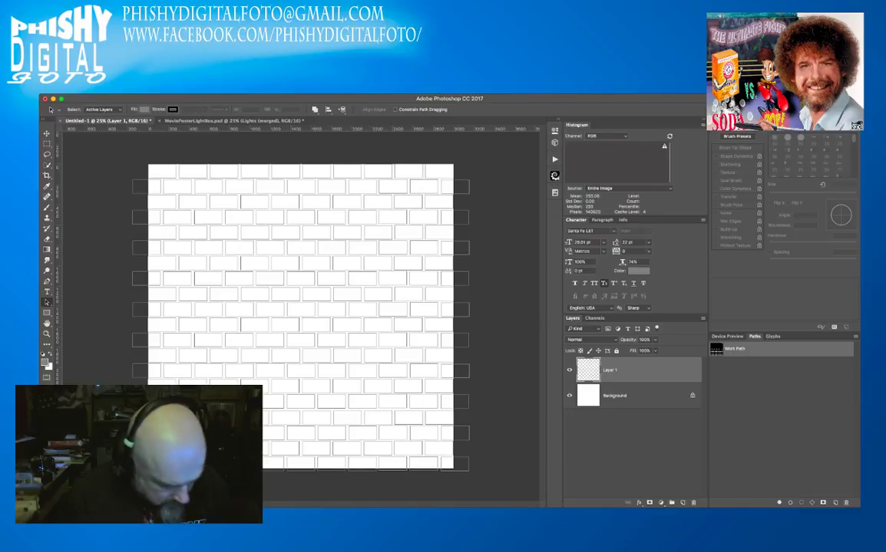
{"action": "key", "text": "d"}
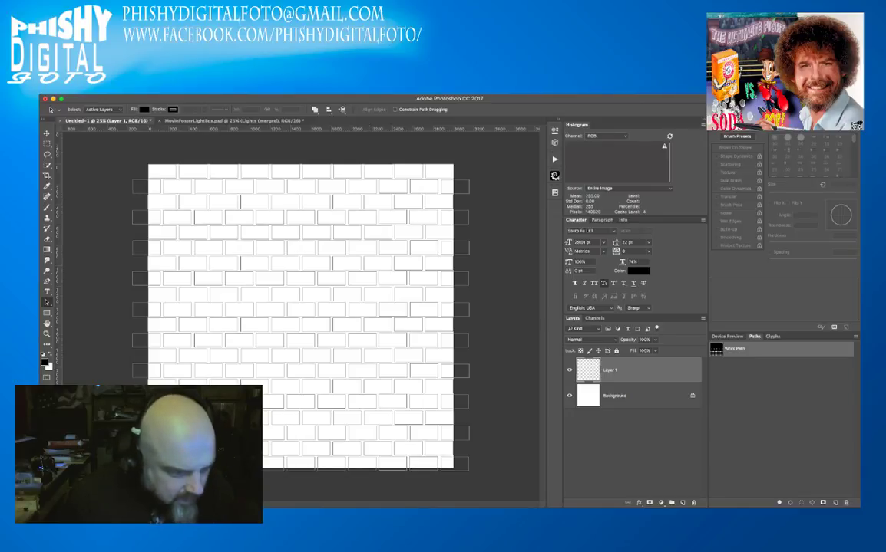
{"action": "key", "text": "x"}
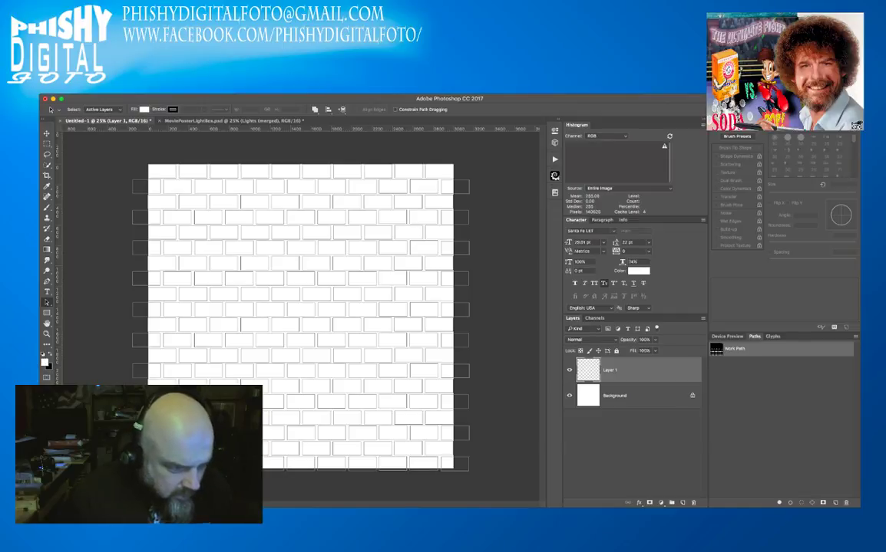
{"action": "key", "text": "i"}
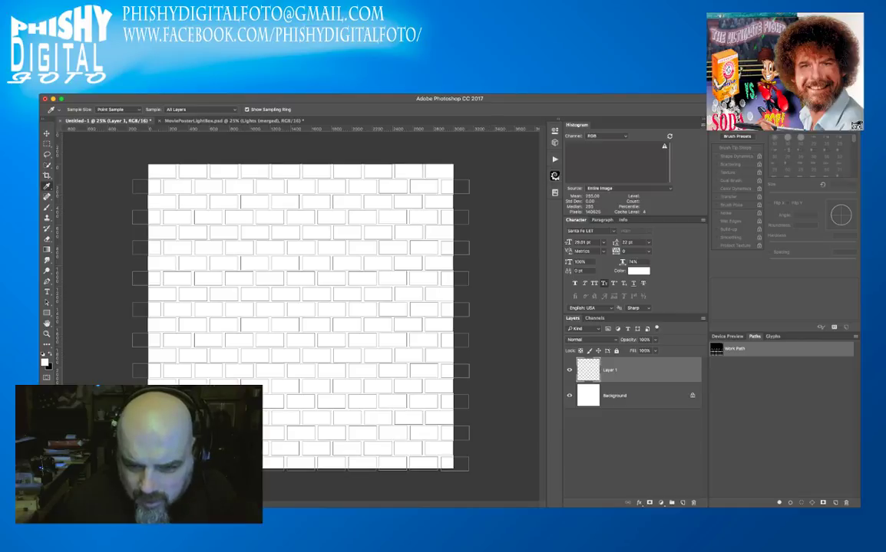
{"action": "key", "text": "a"}
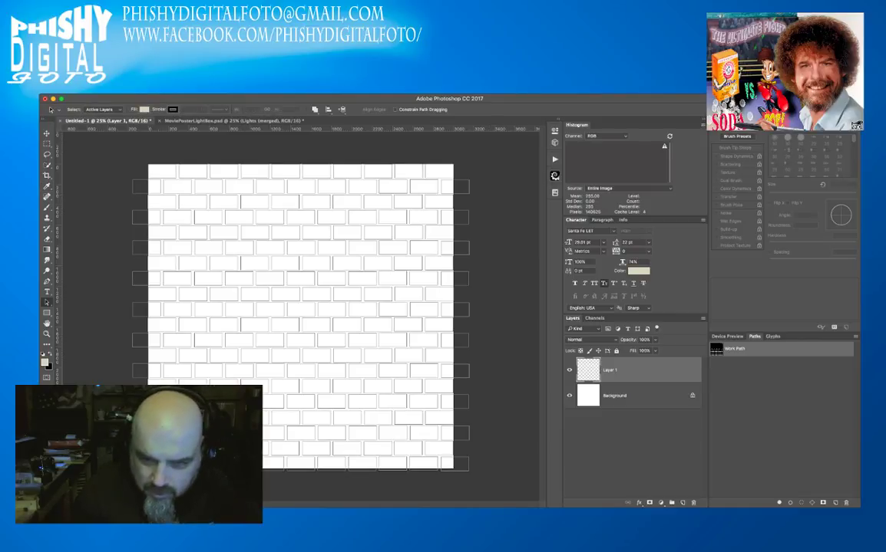
{"action": "key", "text": "alt+BackSpace"}
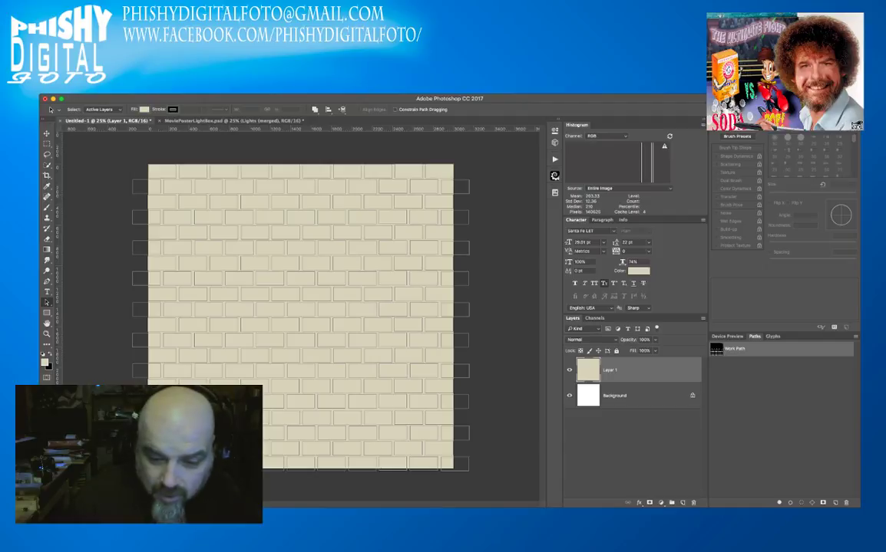
Add a new empty layer above the beige layer and select all the brick paths across the canvas.
{"action": "key", "text": "ctrl+shift+alt+n"}
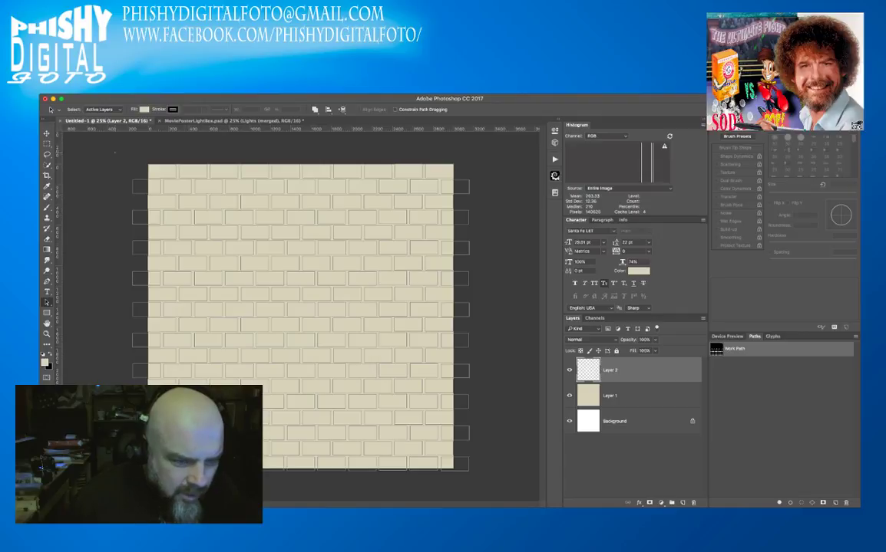
{"action": "left_click_drag", "start_coordinate": [116, 154], "coordinate": [487, 482]}
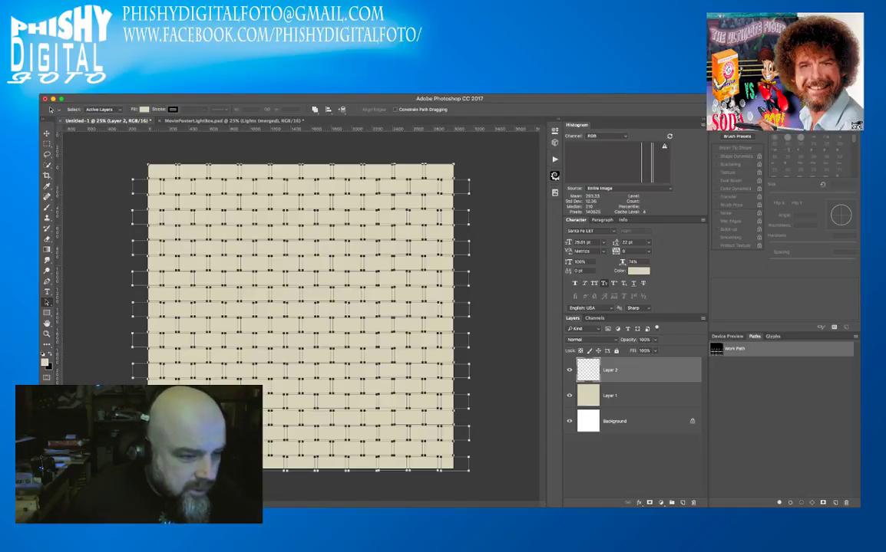
Choose an orange foreground color and try filling the selected brick paths with it on the new layer.
{"action": "key", "text": "i"}
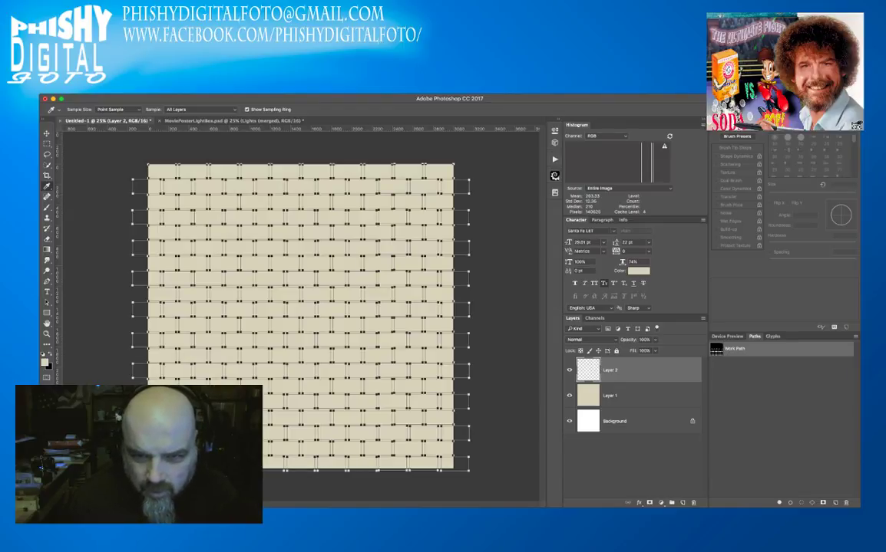
{"action": "key", "text": "a"}
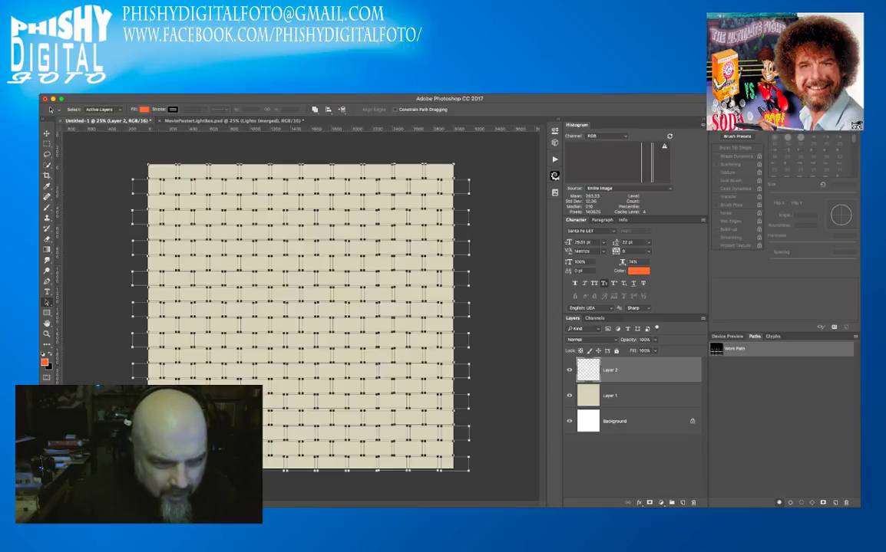
{"action": "left_click", "coordinate": [779, 503]}
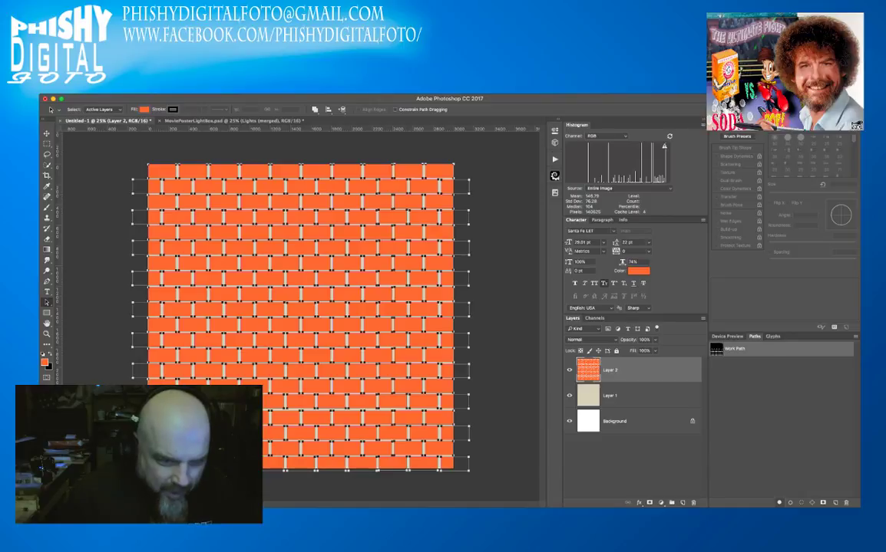
{"action": "key", "text": "super+z"}
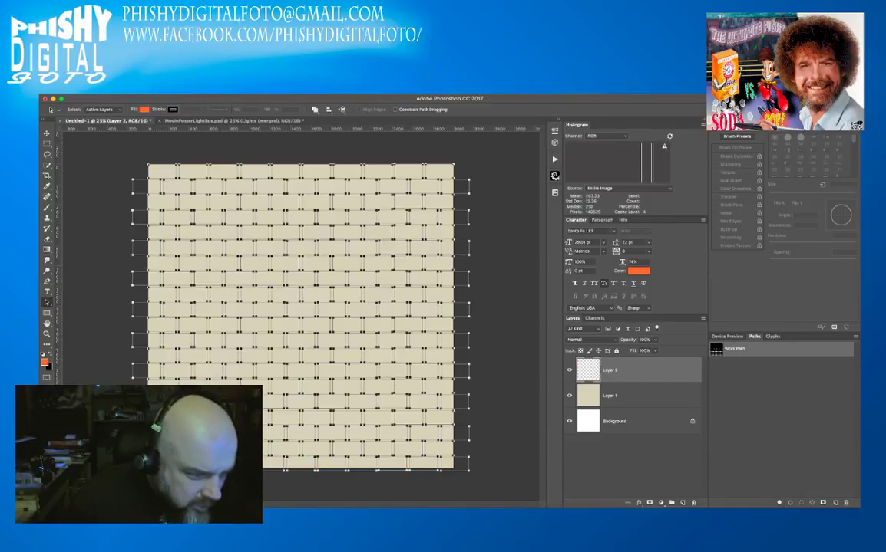
Set the background color to red and try the orange fill on the brick paths again, with the Gradient tool active.
{"action": "key", "text": "i"}
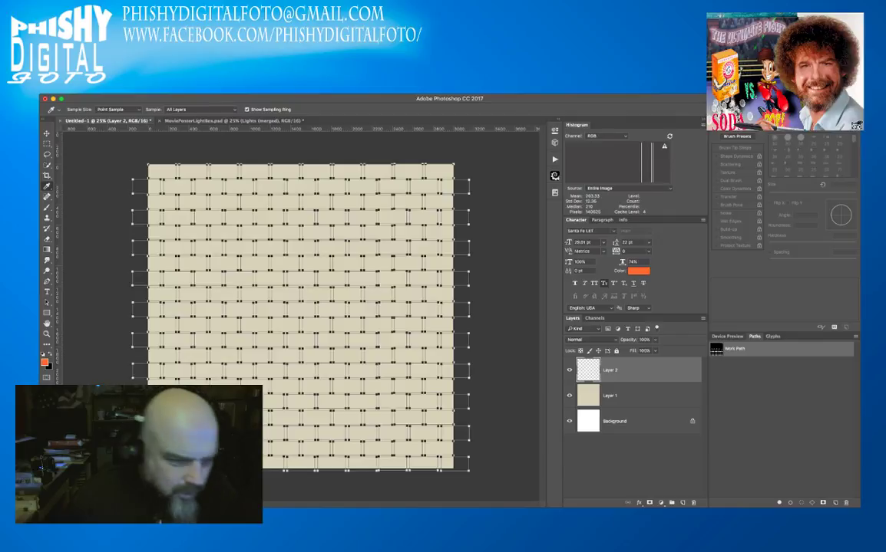
{"action": "key", "text": "a"}
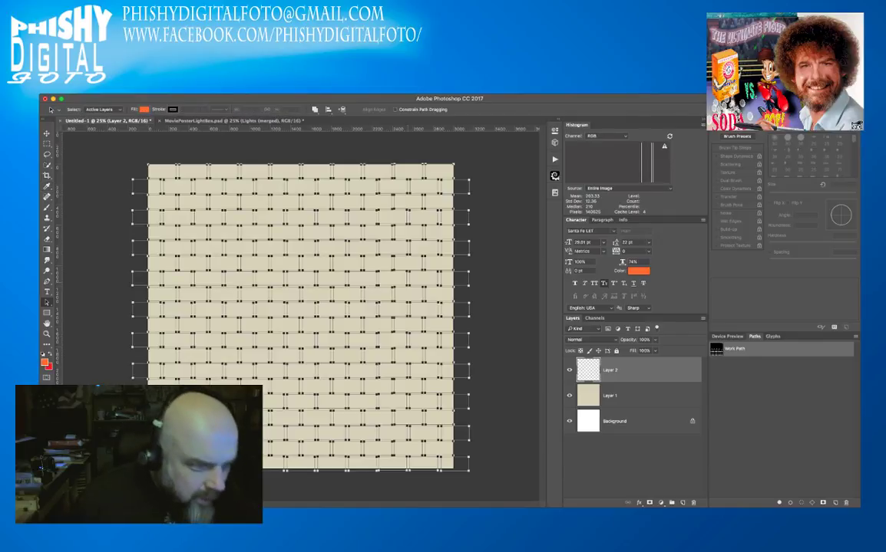
{"action": "key", "text": "g"}
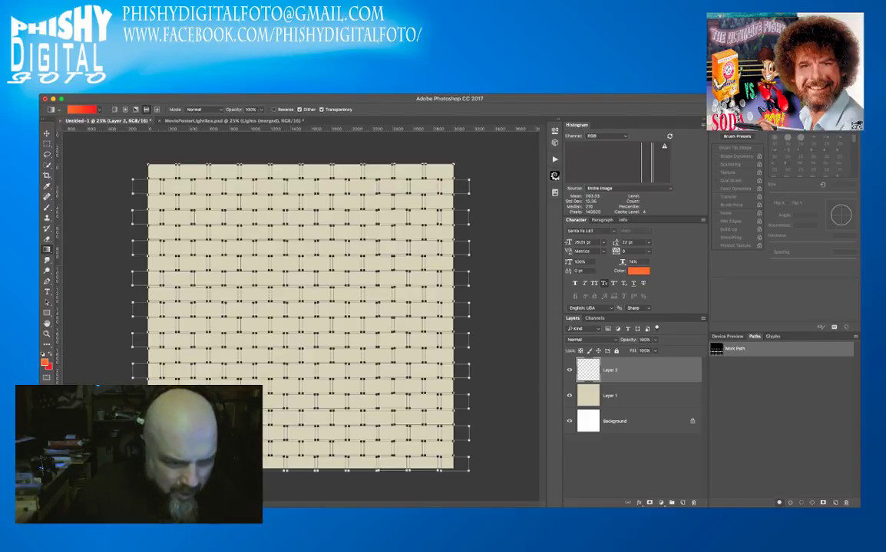
{"action": "key", "text": "alt+BackSpace"}
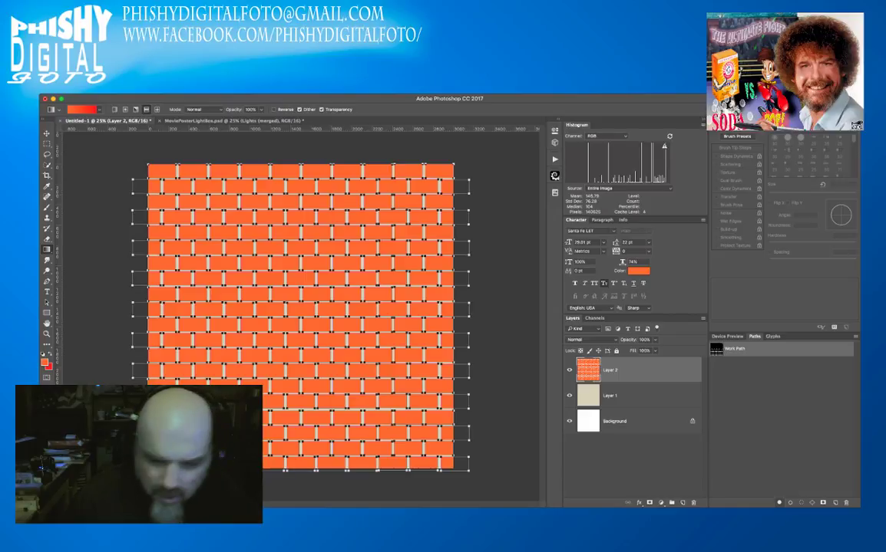
{"action": "key", "text": "super+z"}
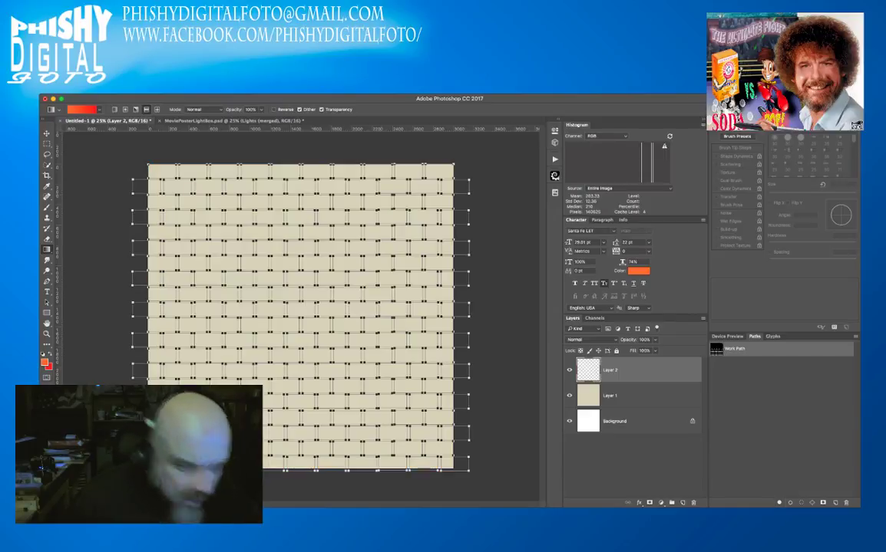
Set the foreground to a lighter orange and the background to a darker red for the bricks.
{"action": "key", "text": "i"}
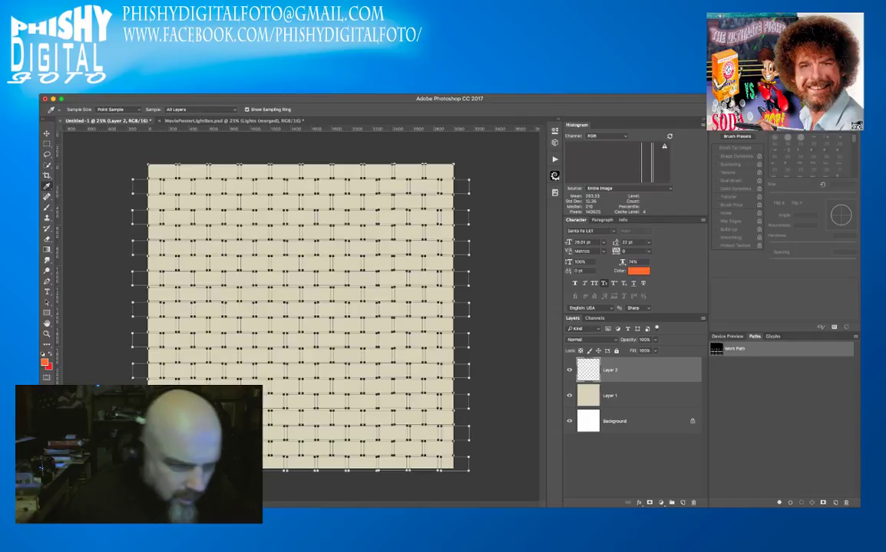
{"action": "key", "text": "g"}
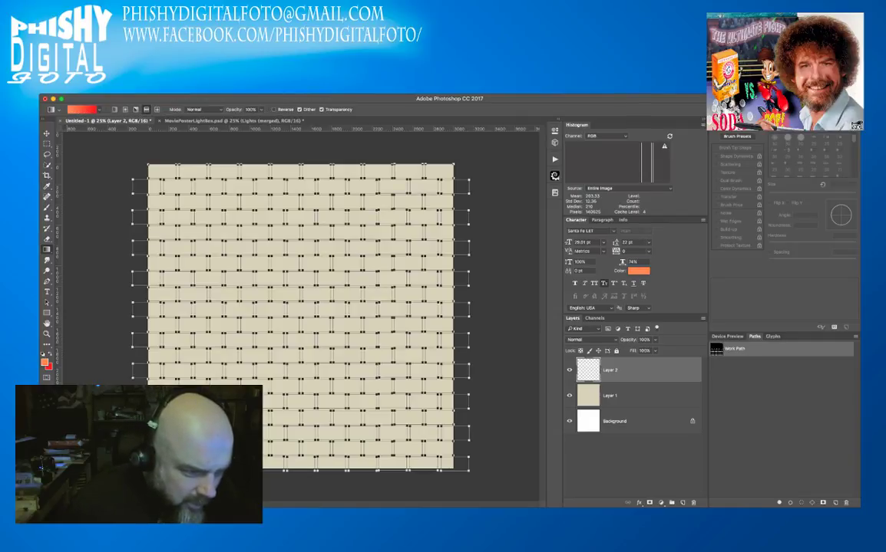
{"action": "key", "text": "i"}
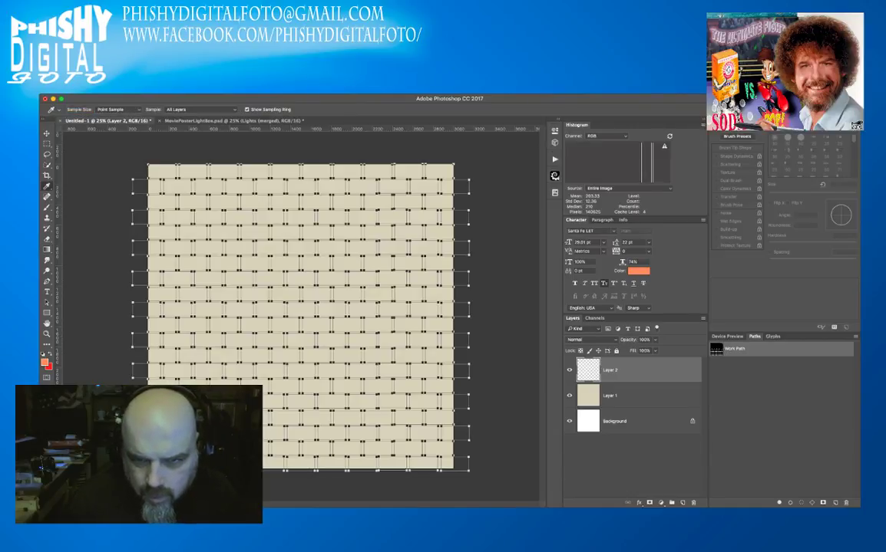
{"action": "key", "text": "g"}
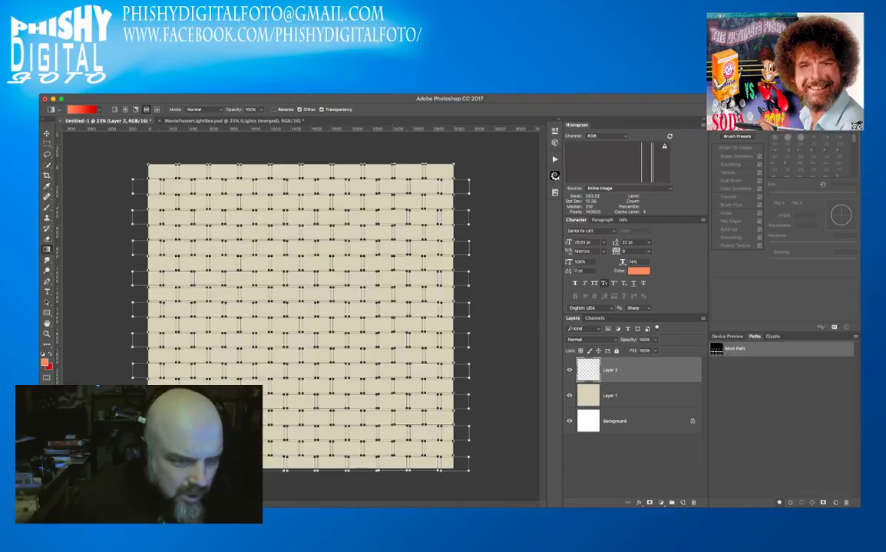
Try filling the brick paths with light orange, and change the gradient to alternating orange and red bands.
{"action": "left_click", "coordinate": [779, 503]}
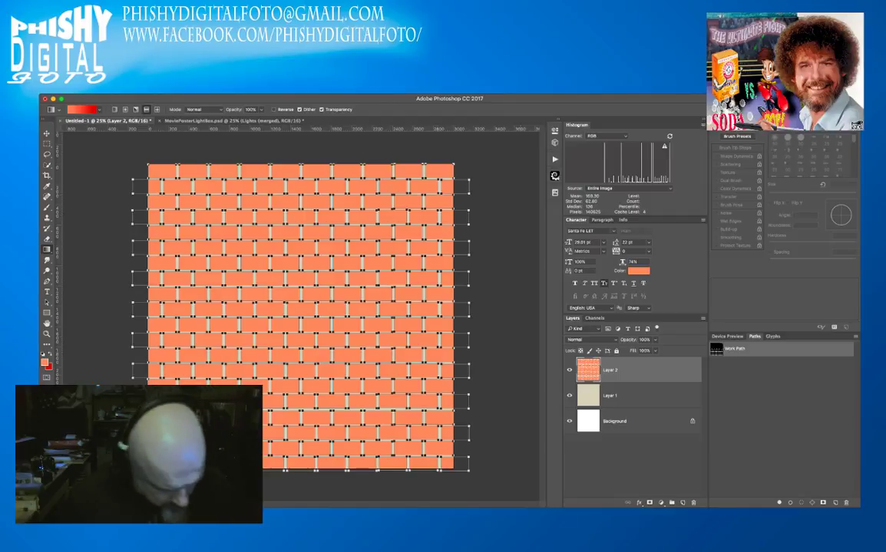
{"action": "key", "text": "ctrl+z"}
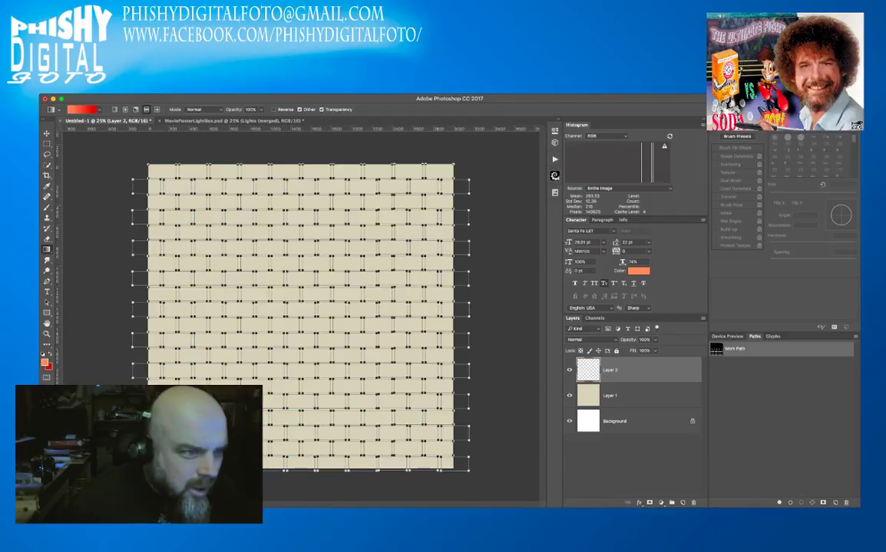
{"action": "key", "text": "i"}
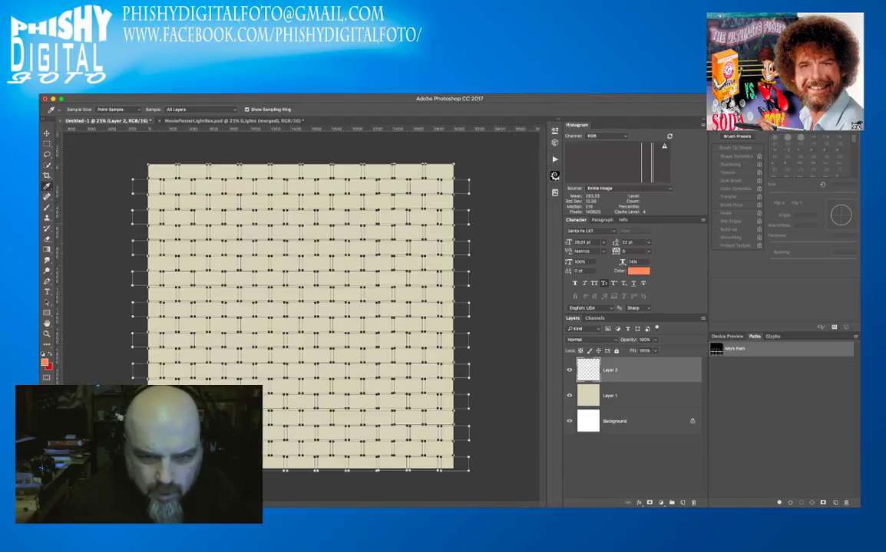
{"action": "key", "text": "g"}
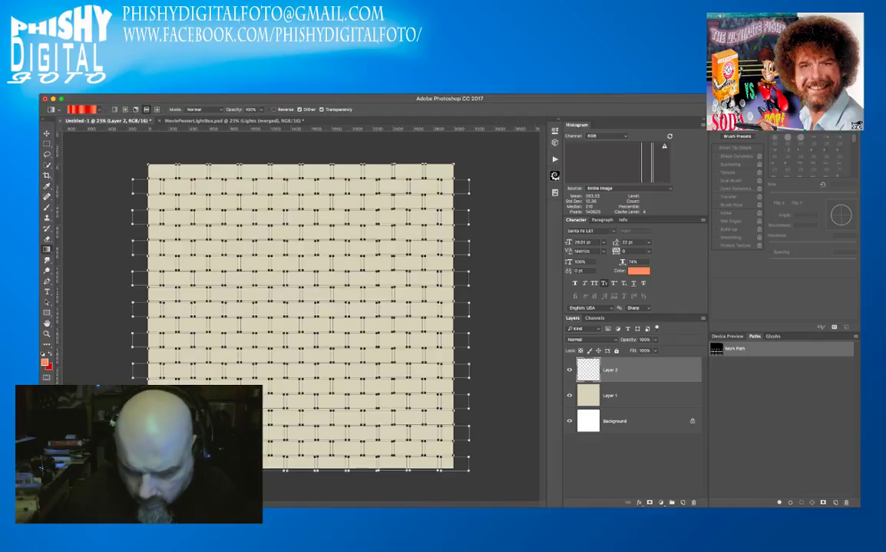
{"action": "left_click", "coordinate": [779, 503]}
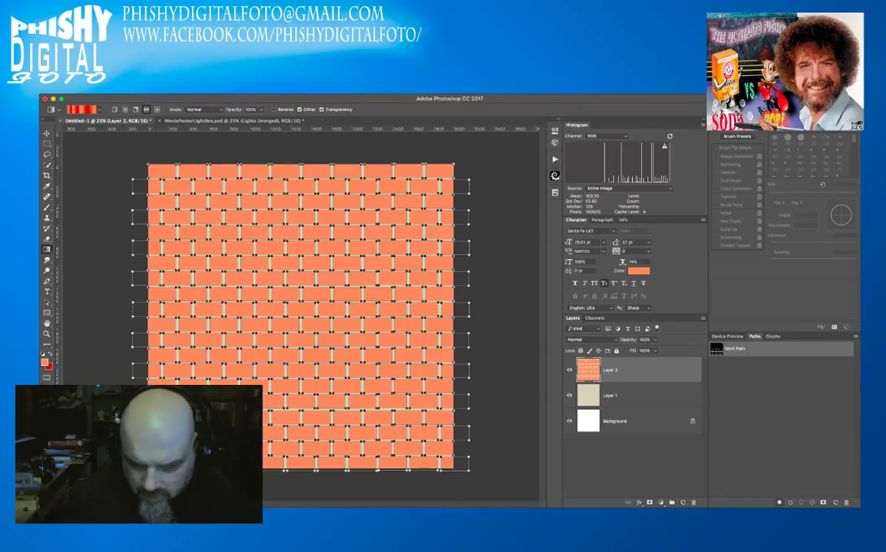
{"action": "key", "text": "super+z"}
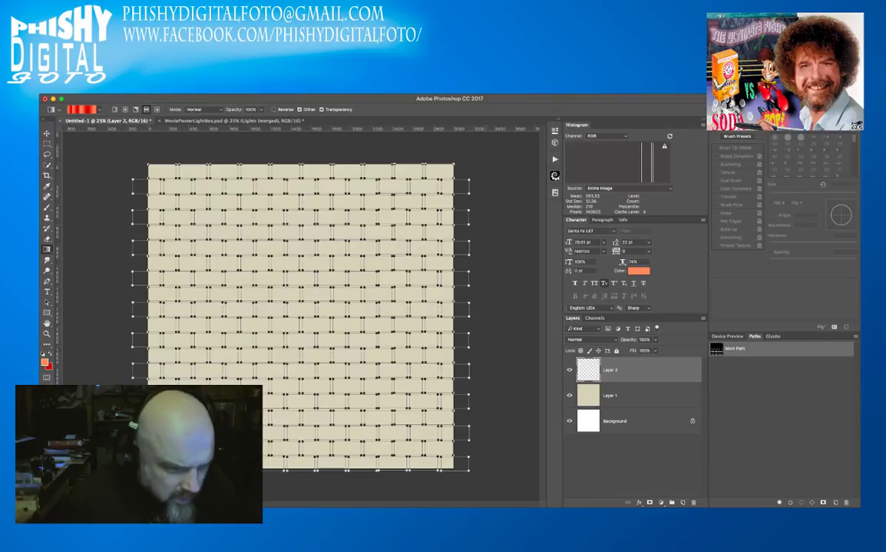
Swap the foreground and background colors, and try filling the brick paths with the dark red.
{"action": "key", "text": "x"}
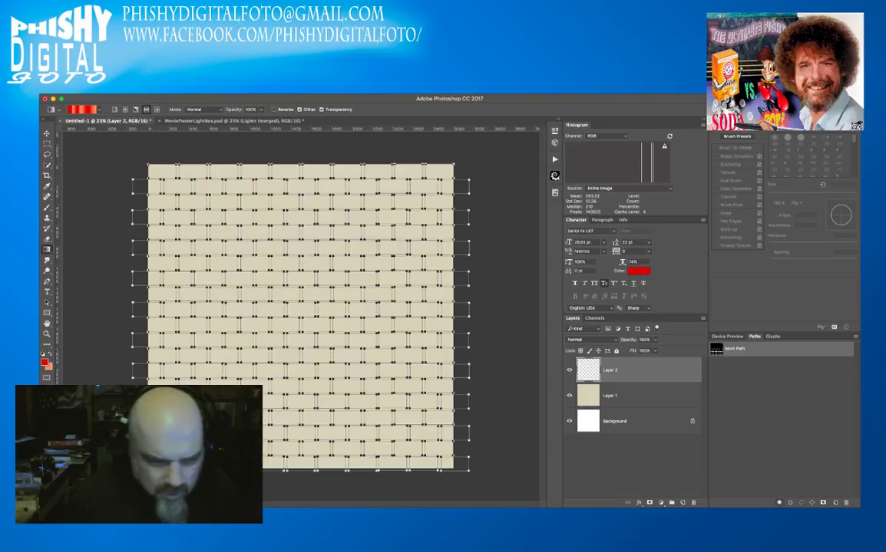
{"action": "left_click", "coordinate": [779, 503]}
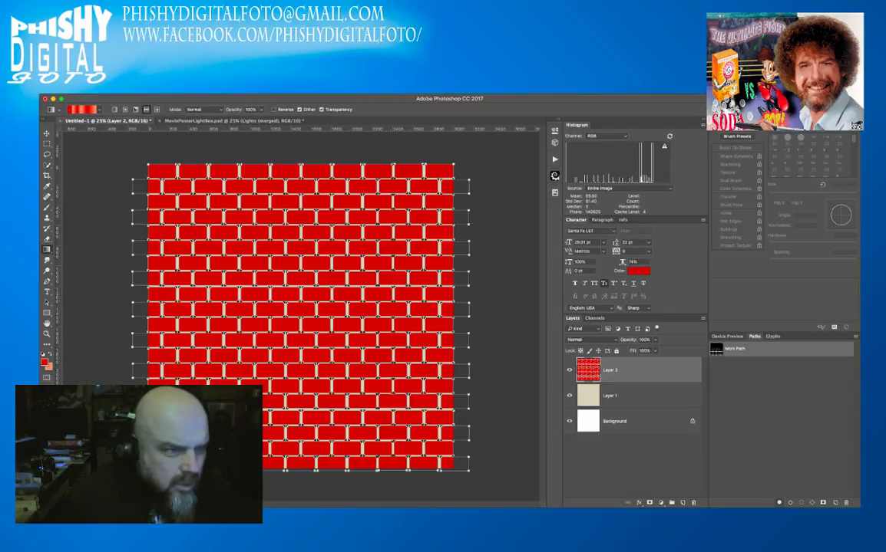
{"action": "key", "text": "super+z"}
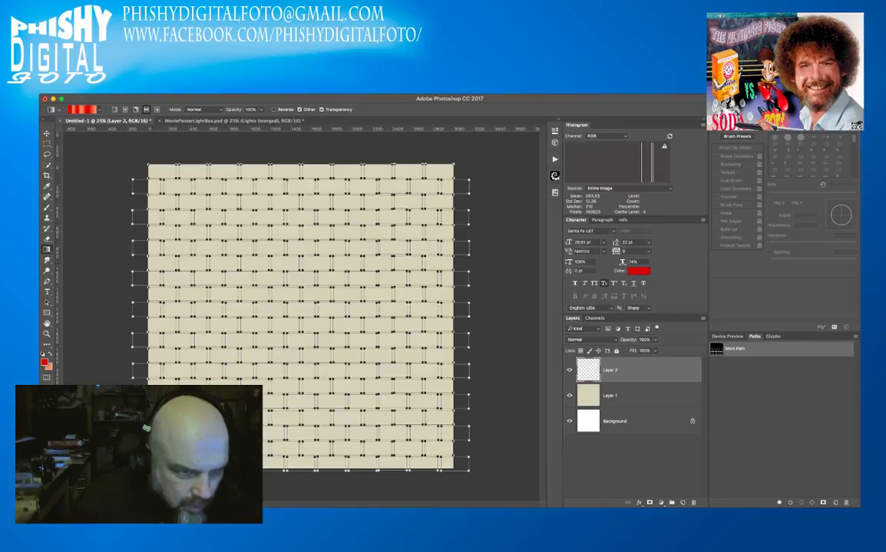
Try horizontal red-orange banded gradients on the empty top layer, first a short one, then one spanning nearly the canvas width.
{"action": "left_click_drag", "start_coordinate": [190, 230], "coordinate": [299, 230]}
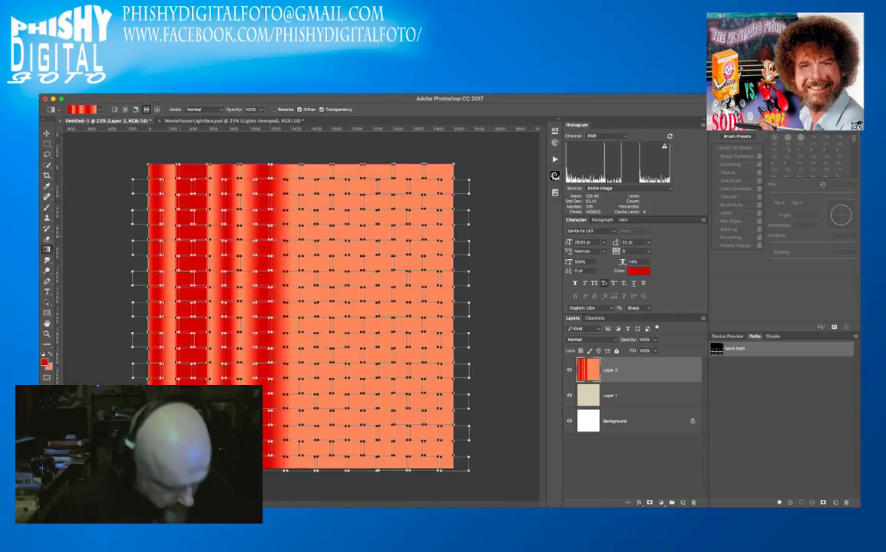
{"action": "key", "text": "ctrl+z"}
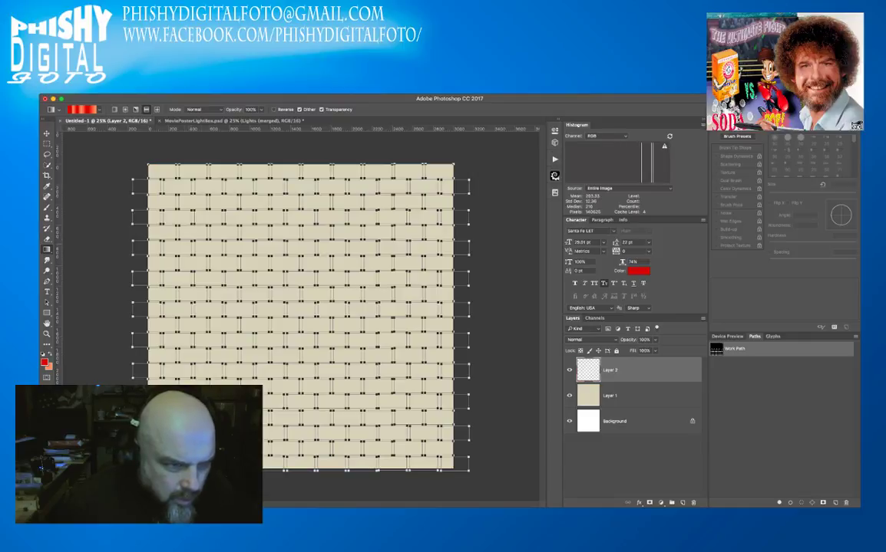
{"action": "left_click_drag", "start_coordinate": [159, 234], "coordinate": [430, 234]}
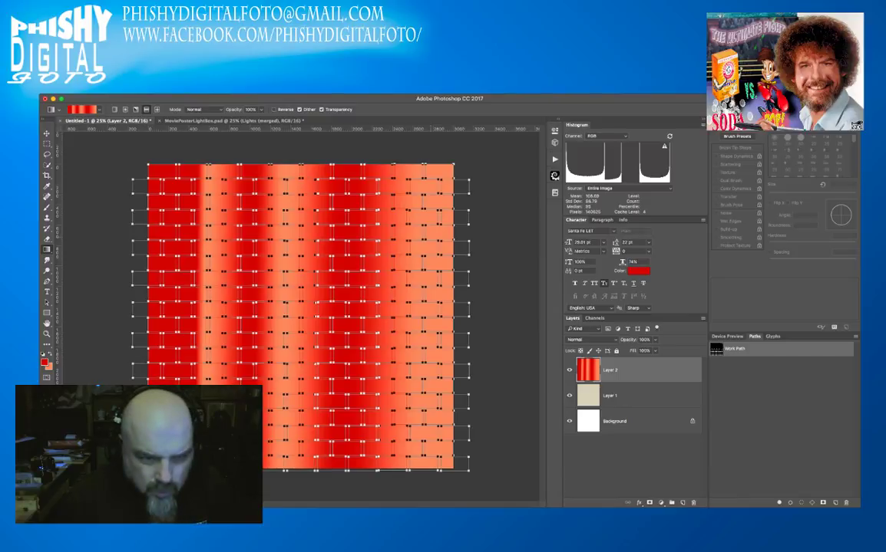
{"action": "key", "text": "super+z"}
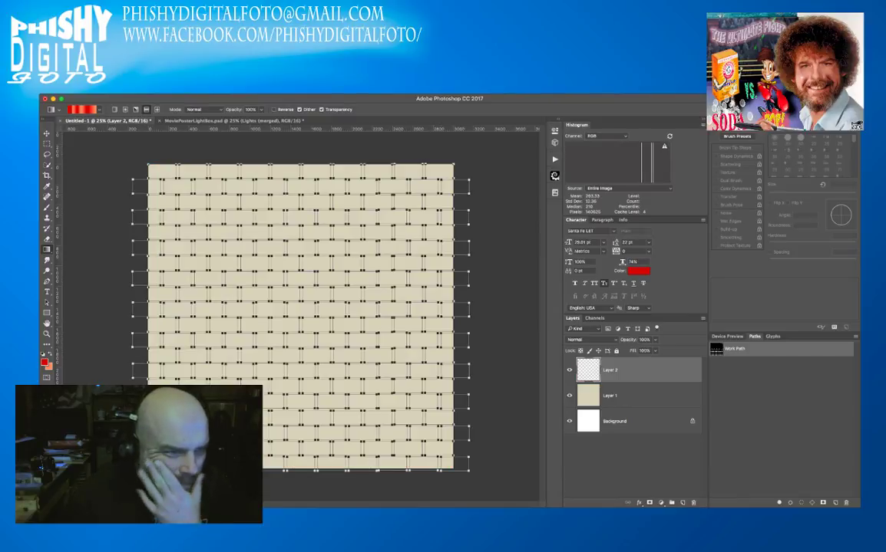
Edit the gradient into broader orange and red bands, and fill the brick paths with the dark red foreground color.
{"action": "key", "text": "i"}
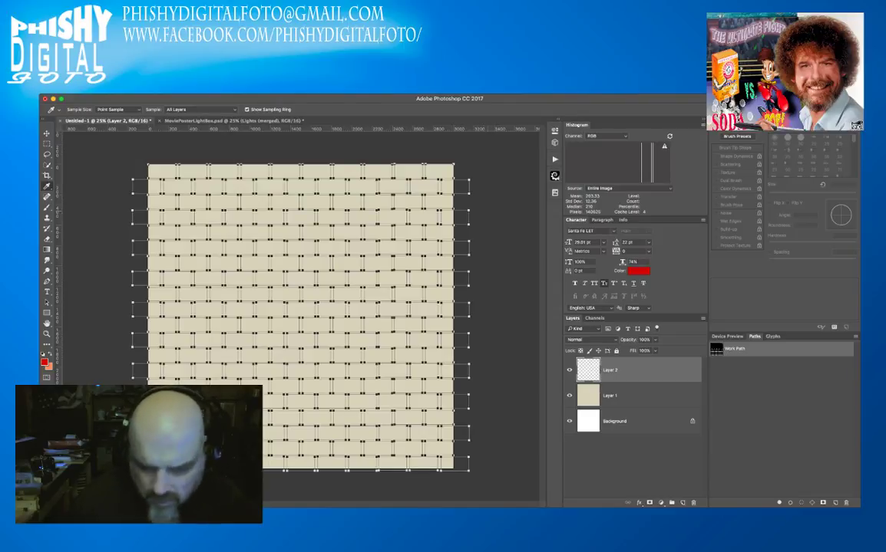
{"action": "key", "text": "g"}
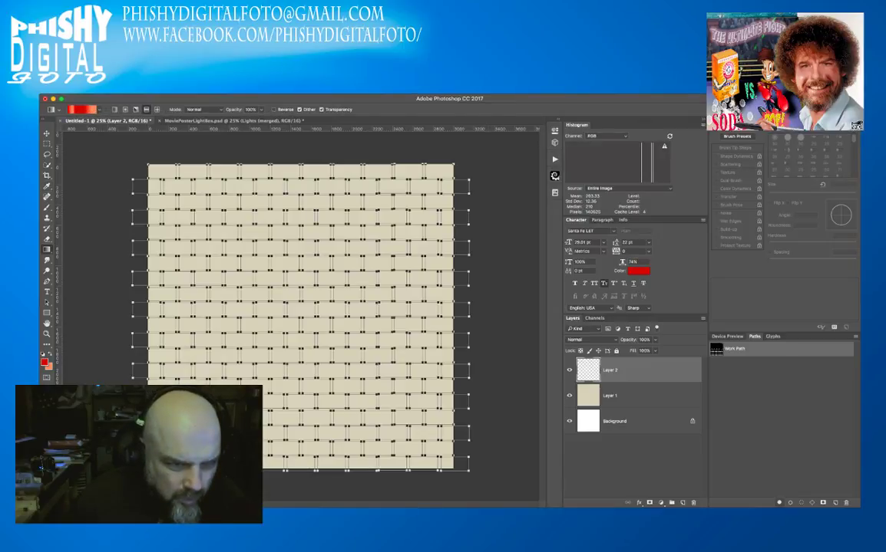
{"action": "left_click", "coordinate": [779, 502]}
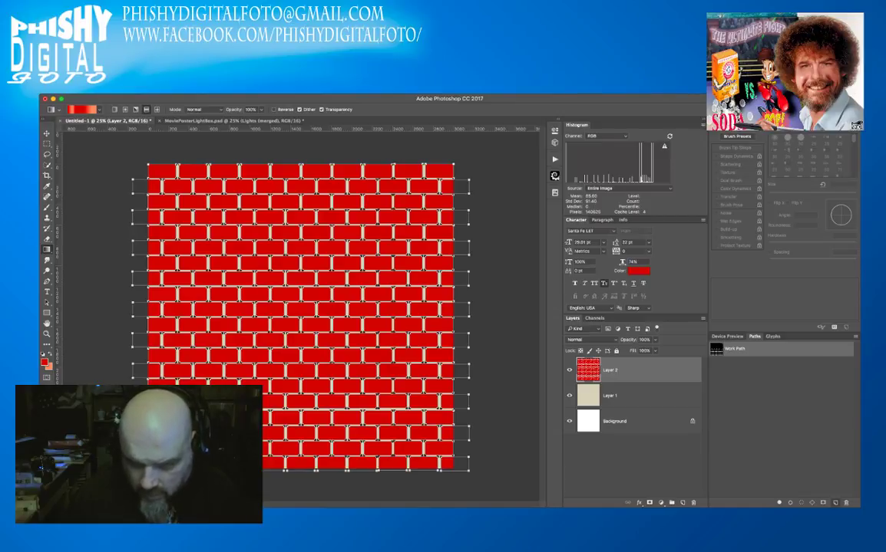
Save the work path under the name "bricks" and deselect it so its outlines are hidden.
{"action": "left_click_drag", "start_coordinate": [734, 349], "coordinate": [835, 503]}
{"action": "double_click", "coordinate": [731, 349]}
{"action": "type", "text": "br"}
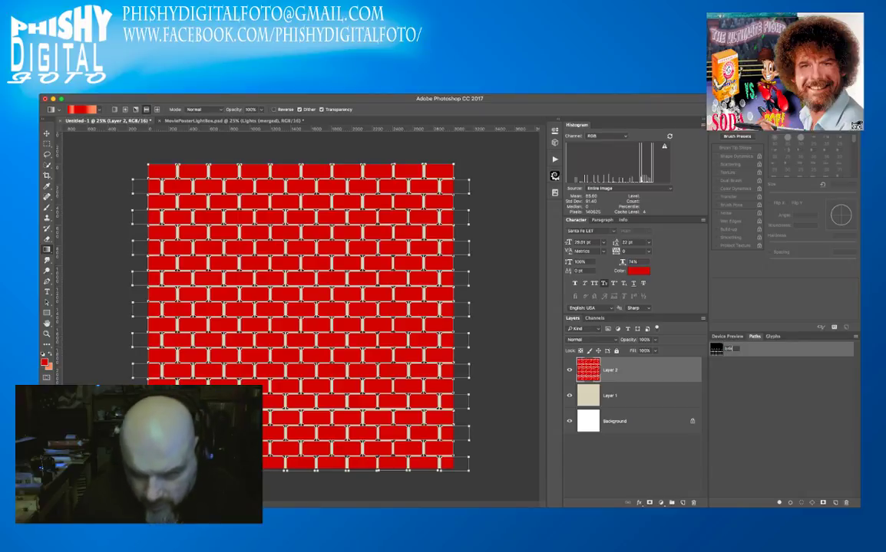
{"action": "type", "text": "ickwa"}
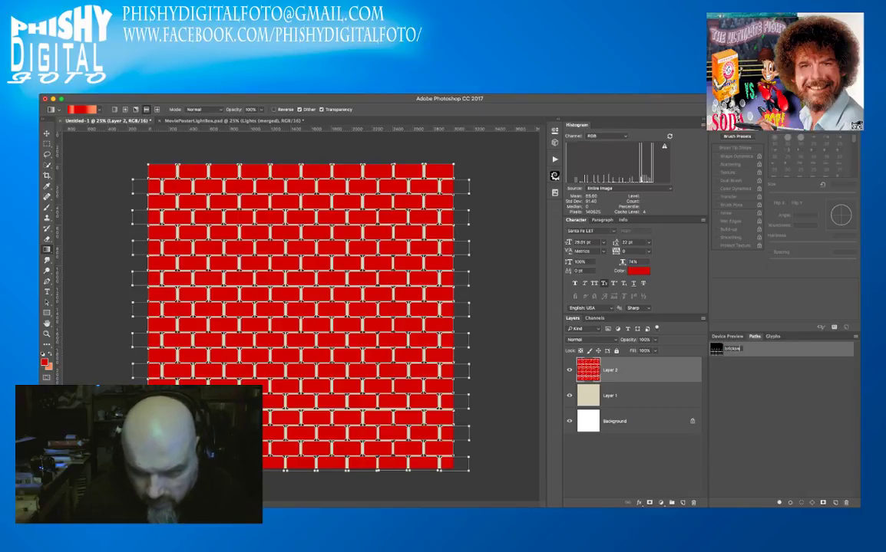
{"action": "key", "text": "Return"}
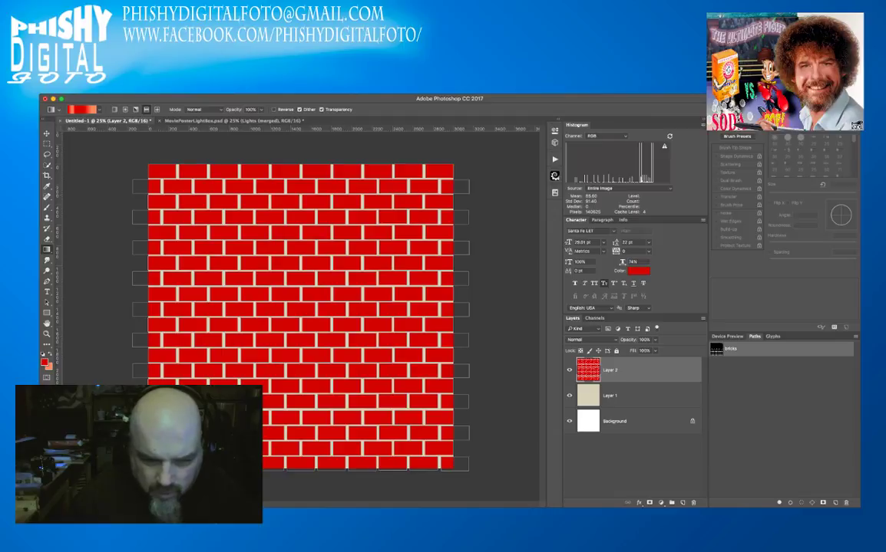
{"action": "key", "text": "Return"}
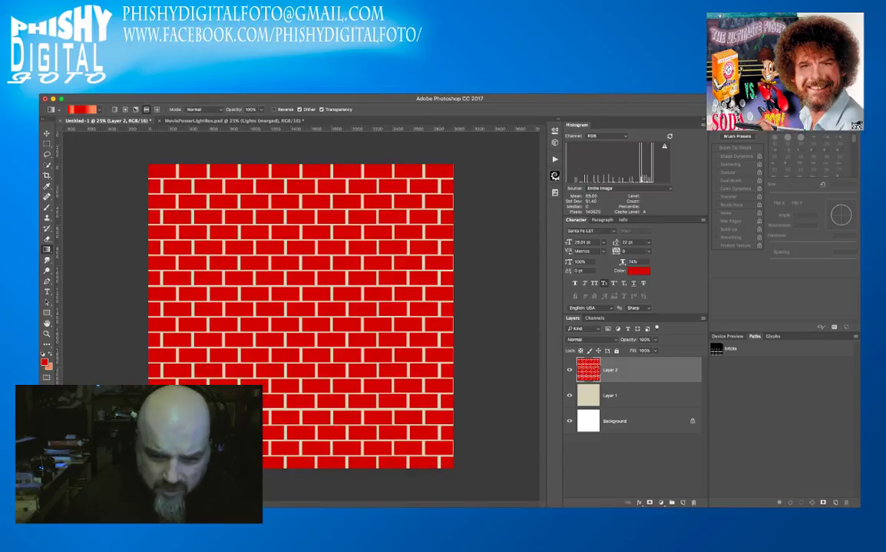
Add a drop shadow and a textured bevel and emboss to the brick layer, and save the document as Theater Brick Wall.psd.
{"action": "key", "text": "h"}
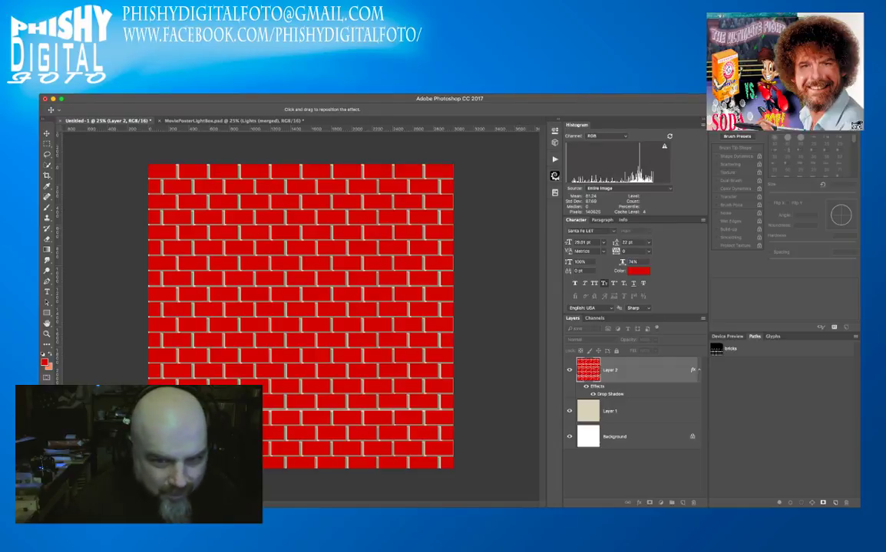
{"action": "key", "text": "Return"}
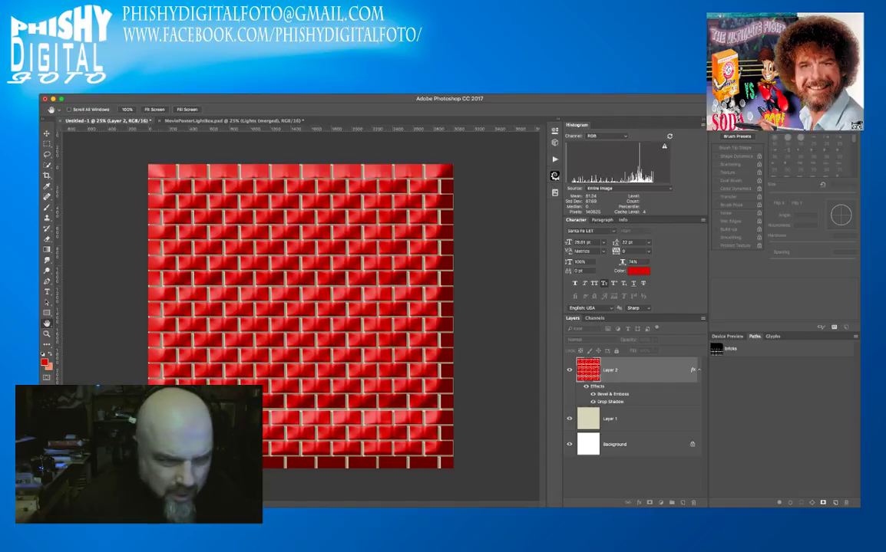
{"action": "key", "text": "ctrl+z"}
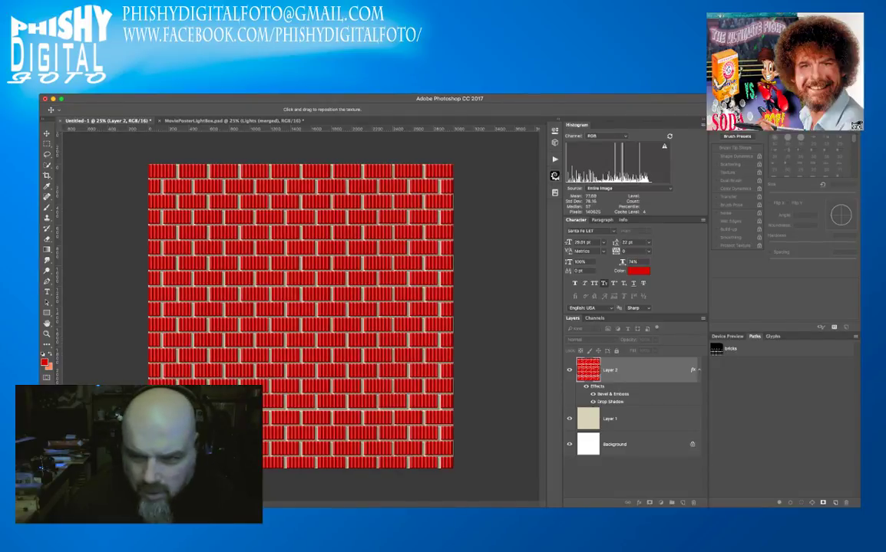
{"action": "key", "text": "Return"}
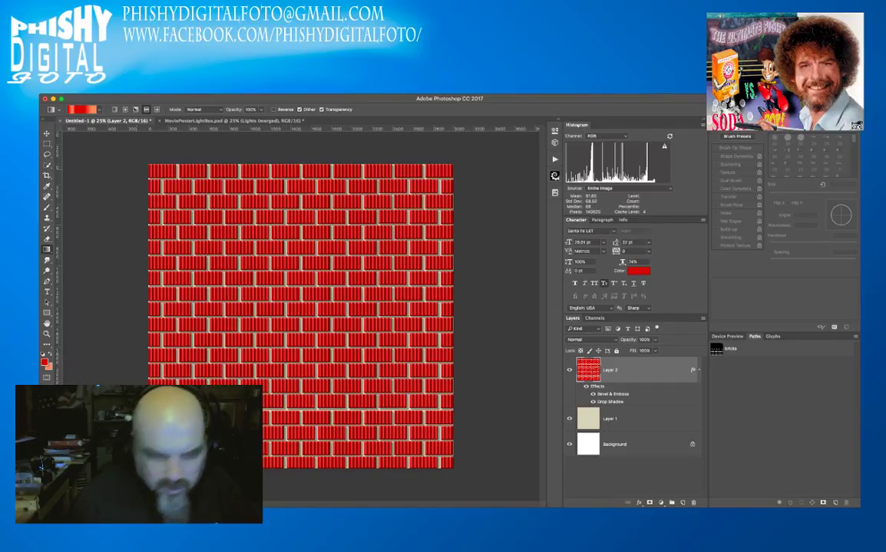
{"action": "key", "text": "Return"}
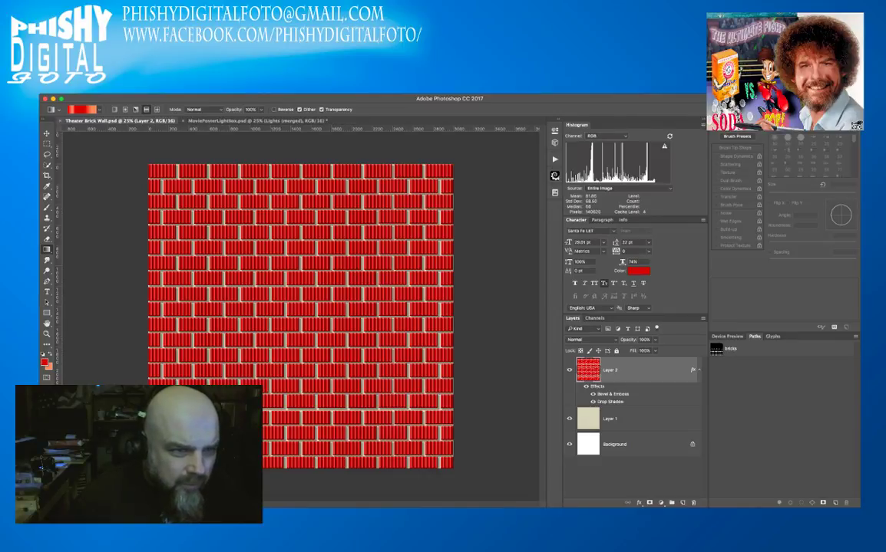
Duplicate the Lights (merged) layer from MoviePosterLightBox.psd into Theater Brick Wall.psd, and return to the brick wall document.
{"action": "key", "text": "ctrl+Tab"}
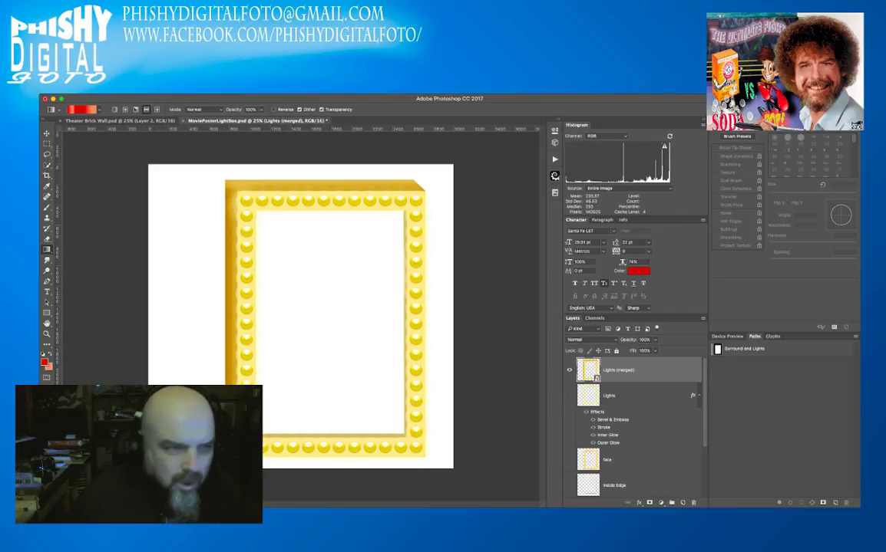
{"action": "key", "text": "Return"}
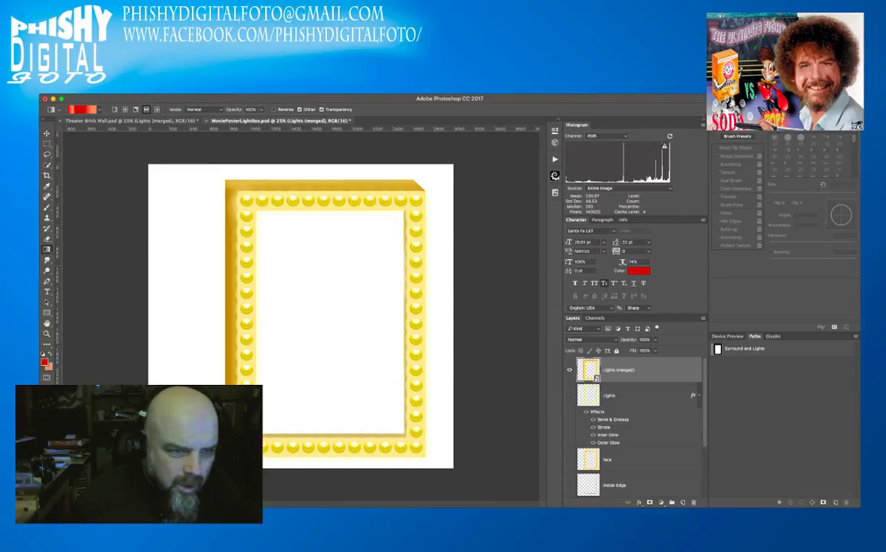
{"action": "left_click", "coordinate": [131, 121]}
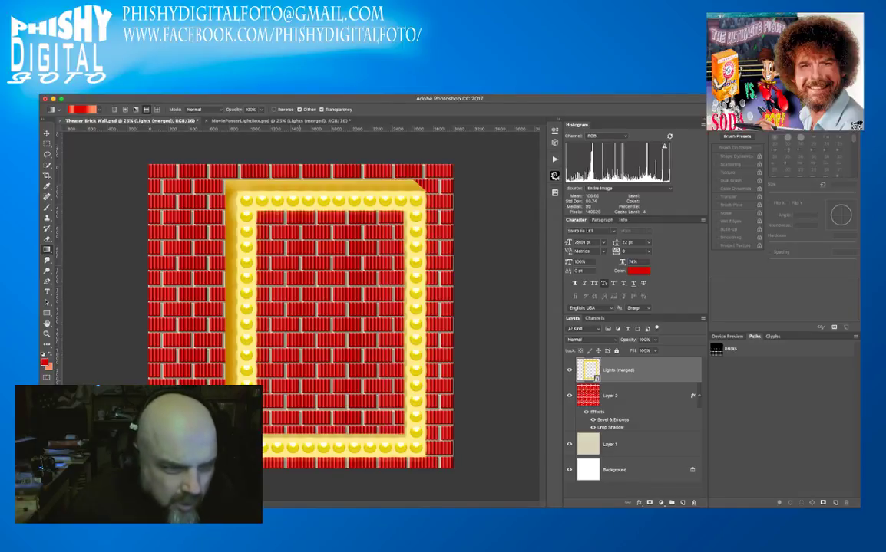
Scale the light frame proportionally to about 58% and place it on the upper-left part of the brick wall.
{"action": "key", "text": "ctrl+t"}
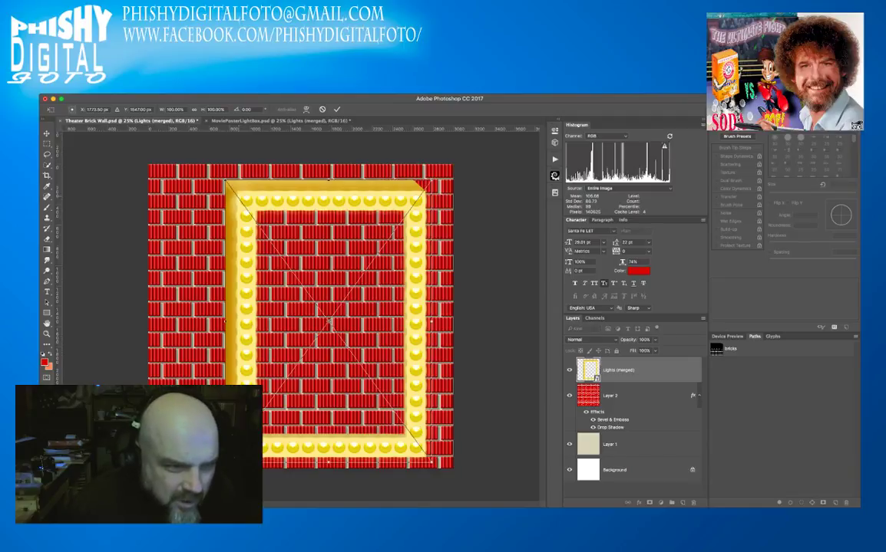
{"action": "left_click_drag", "start_coordinate": [224, 180], "coordinate": [270, 240]}
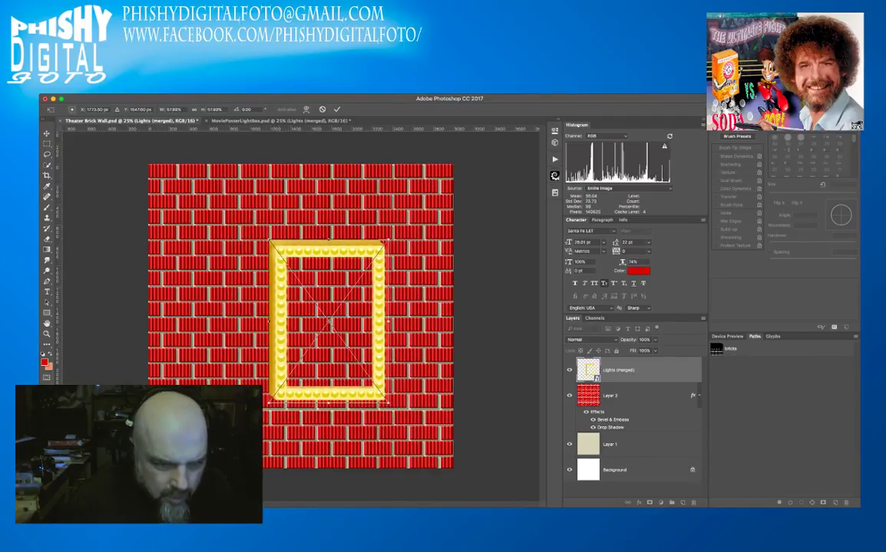
{"action": "left_click_drag", "start_coordinate": [327, 320], "coordinate": [225, 273]}
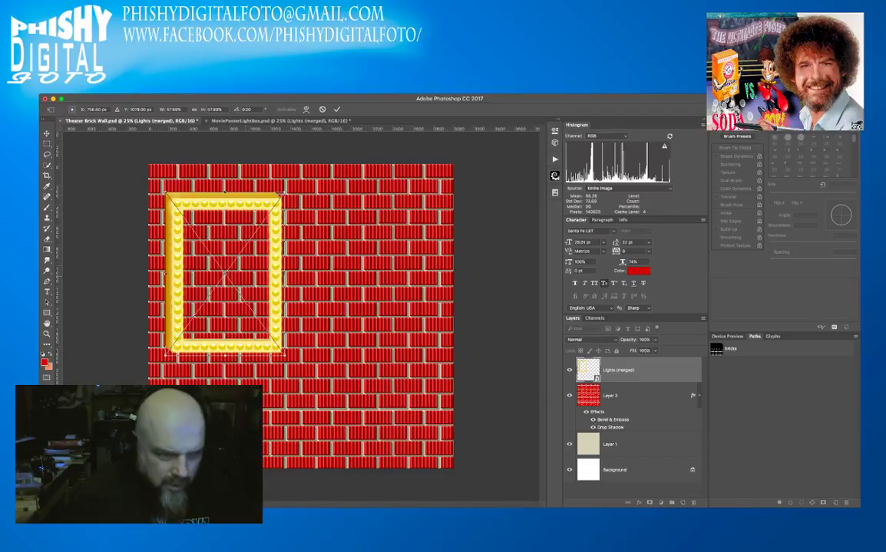
{"action": "key", "text": "Return"}
{"action": "key", "text": "g"}
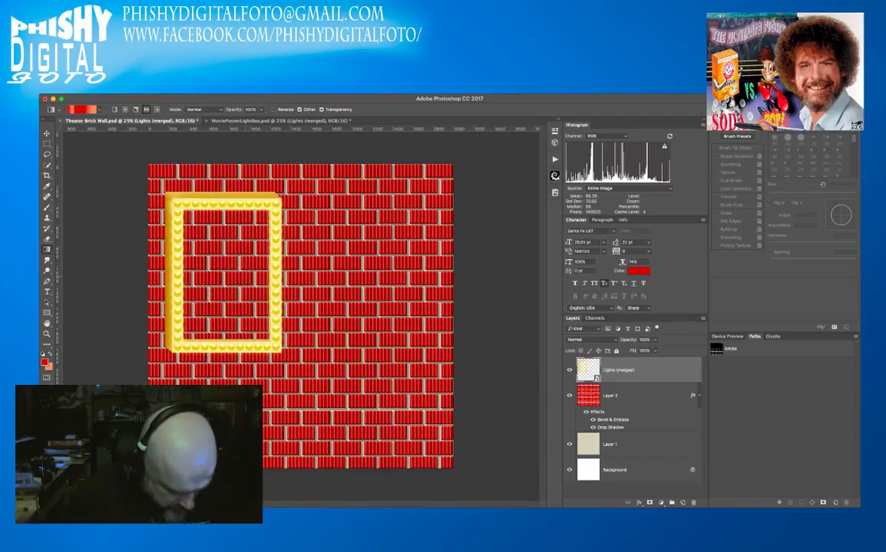
Try a duplicate of the light frame level with the original on its right, and delete the copy.
{"action": "key", "text": "v"}
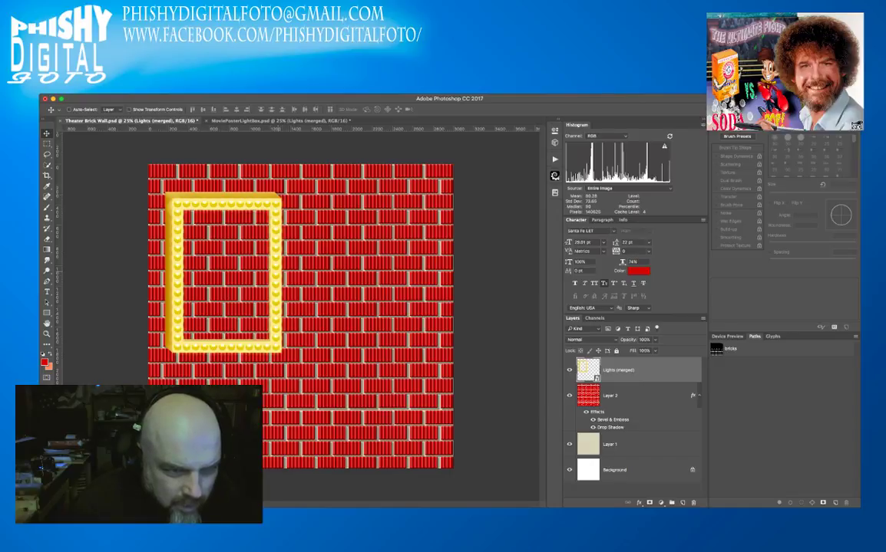
{"action": "left_click_drag", "start_coordinate": [279, 271], "coordinate": [366, 265]}
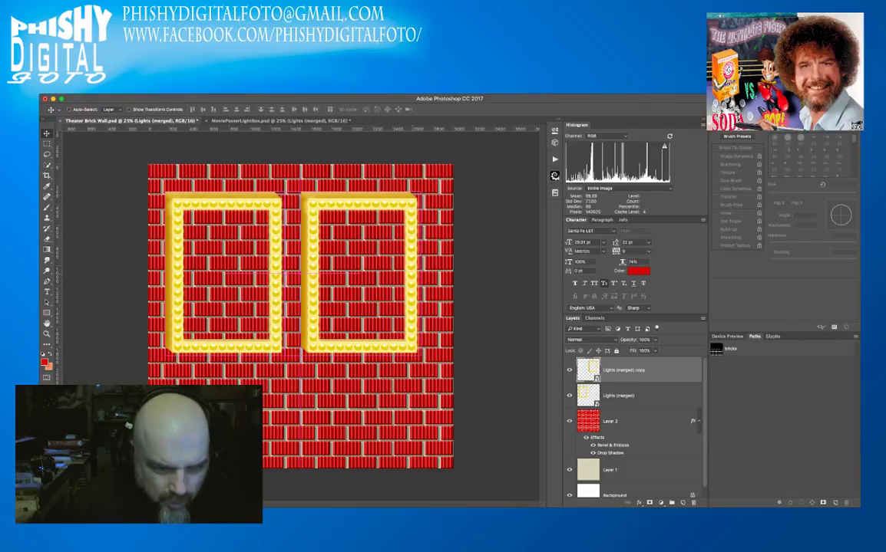
{"action": "left_click_drag", "start_coordinate": [366, 265], "coordinate": [366, 265]}
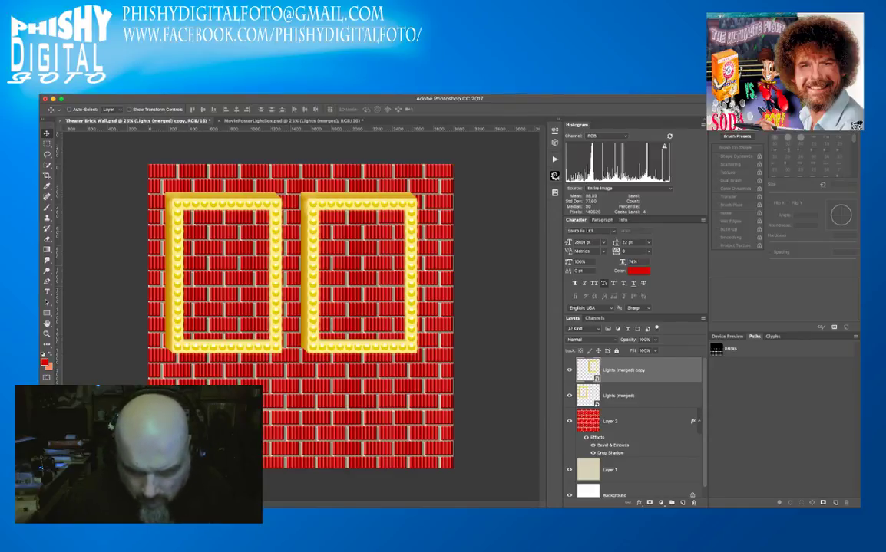
{"action": "left_click", "coordinate": [618, 396], "text": "shift"}
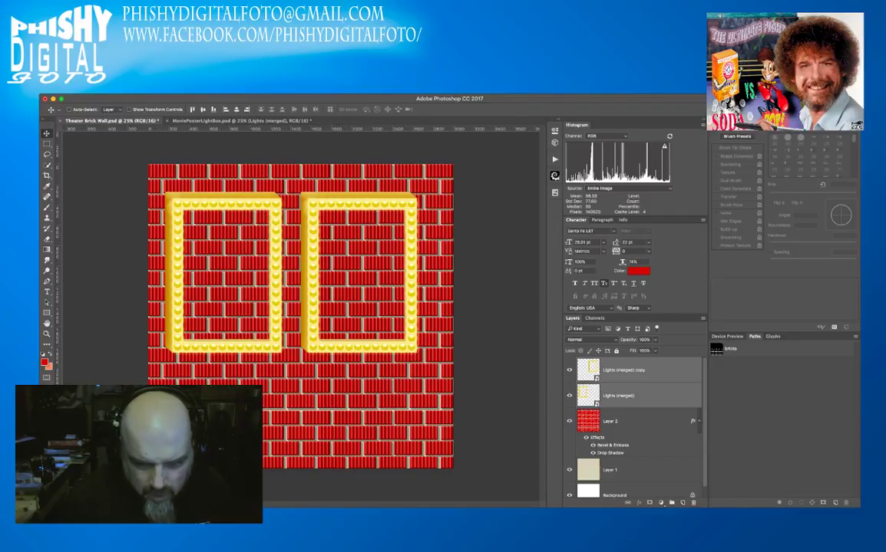
{"action": "left_click", "coordinate": [624, 370]}
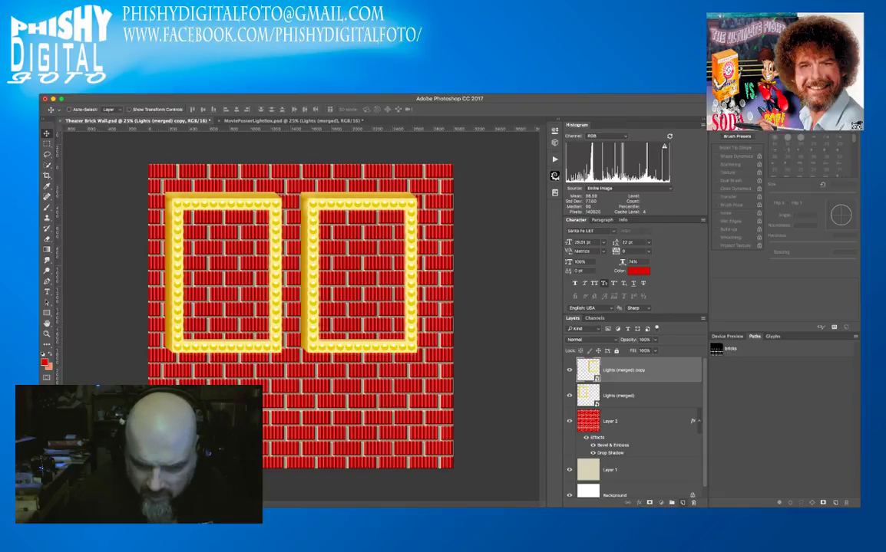
{"action": "key", "text": "Delete"}
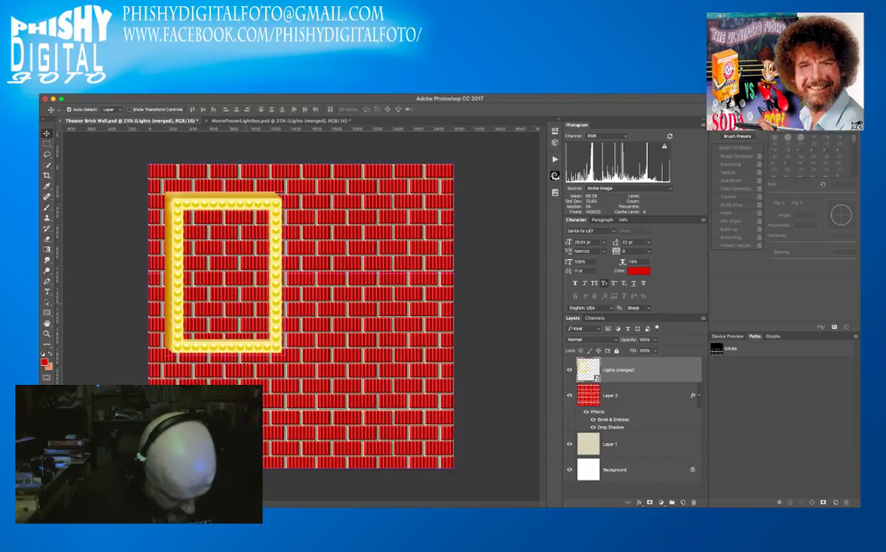
Resize the light frame to about 45% width and 57% height near the wall's left edge, and duplicate it twice into an evenly spaced row.
{"action": "key", "text": "super+t"}
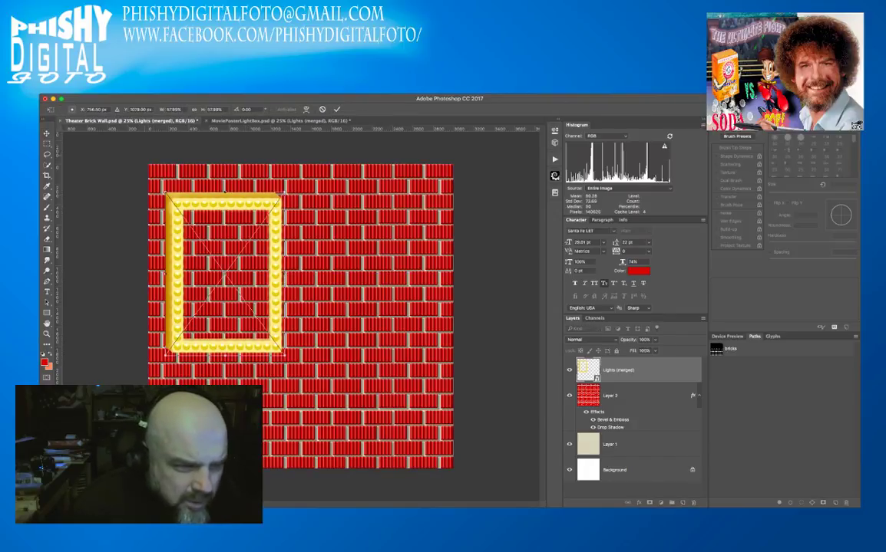
{"action": "left_click_drag", "start_coordinate": [165, 193], "coordinate": [193, 196]}
{"action": "left_click_drag", "start_coordinate": [222, 239], "coordinate": [188, 239]}
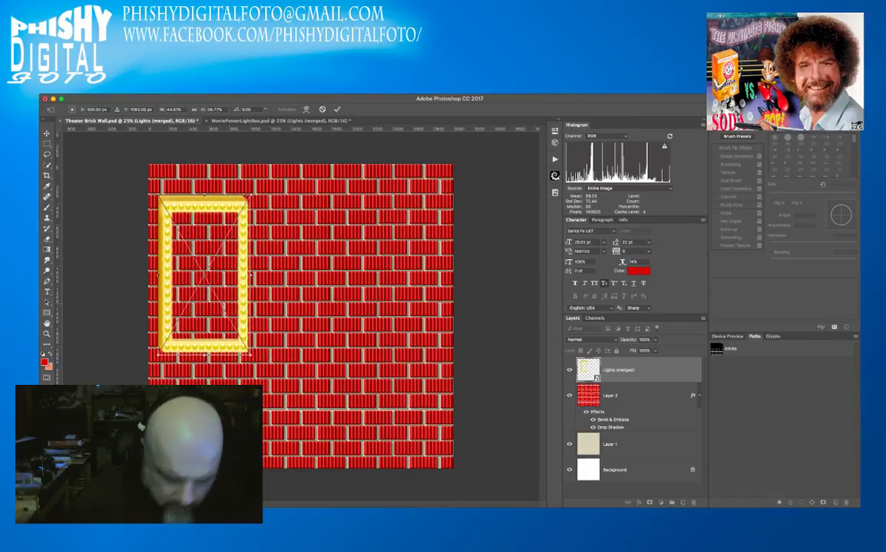
{"action": "key", "text": "Return"}
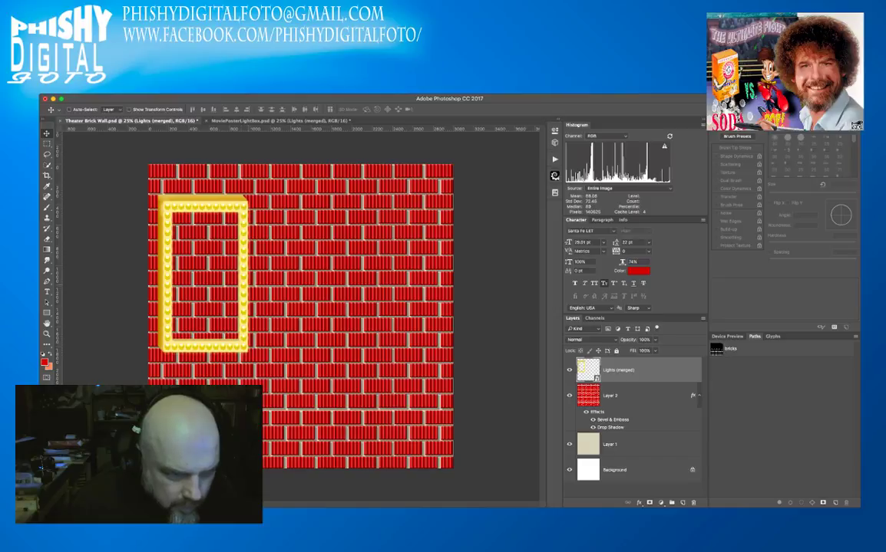
{"action": "left_click_drag", "start_coordinate": [203, 284], "coordinate": [365, 287]}
{"action": "left_click_drag", "start_coordinate": [321, 268], "coordinate": [412, 269]}
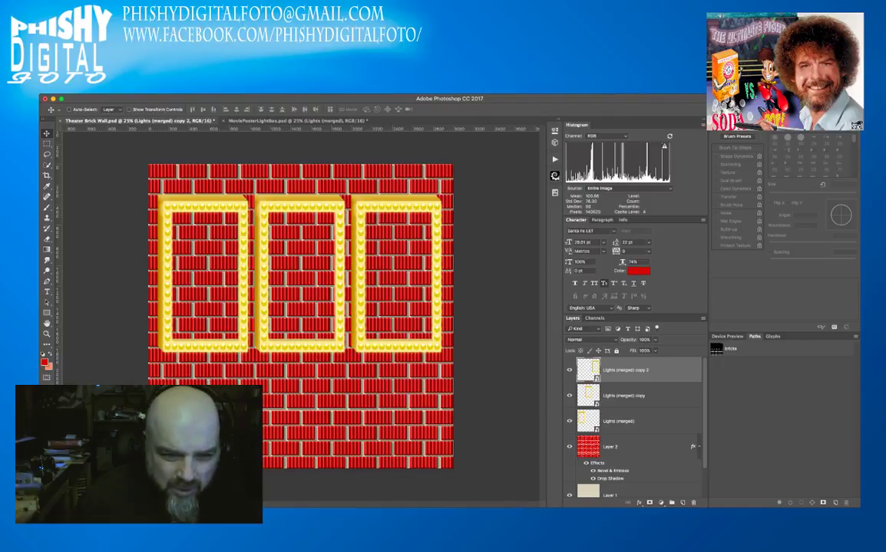
Create a new blank white document and draw a small square path of about 100 px in its upper-left area.
{"action": "key", "text": "Return"}
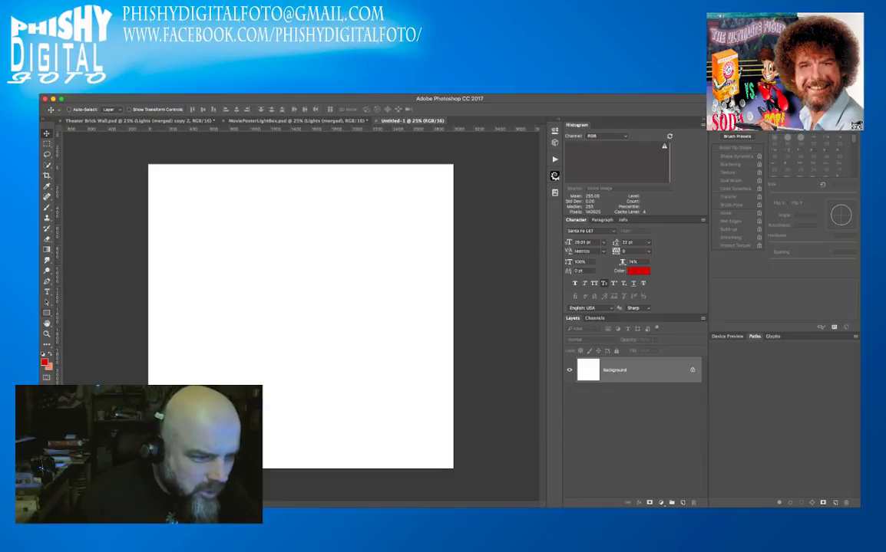
{"action": "key", "text": "u"}
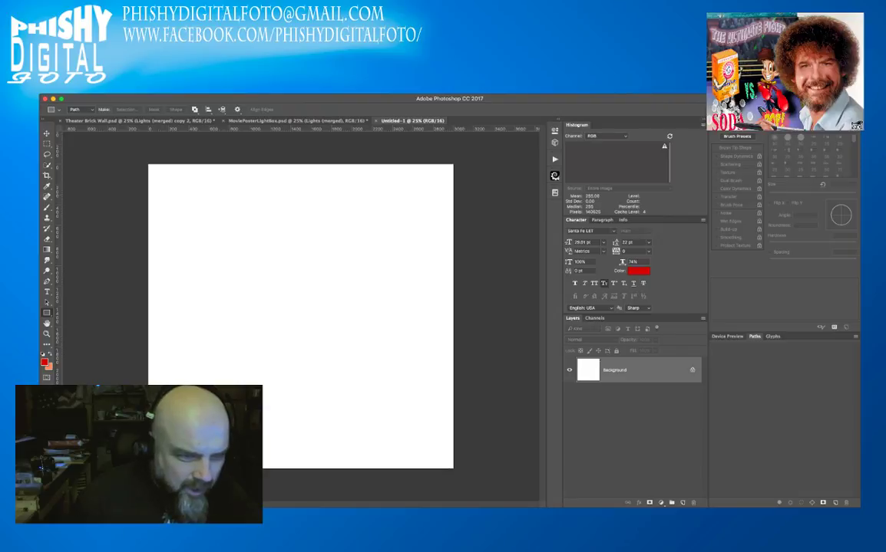
{"action": "left_click_drag", "start_coordinate": [208, 206], "coordinate": [218, 215]}
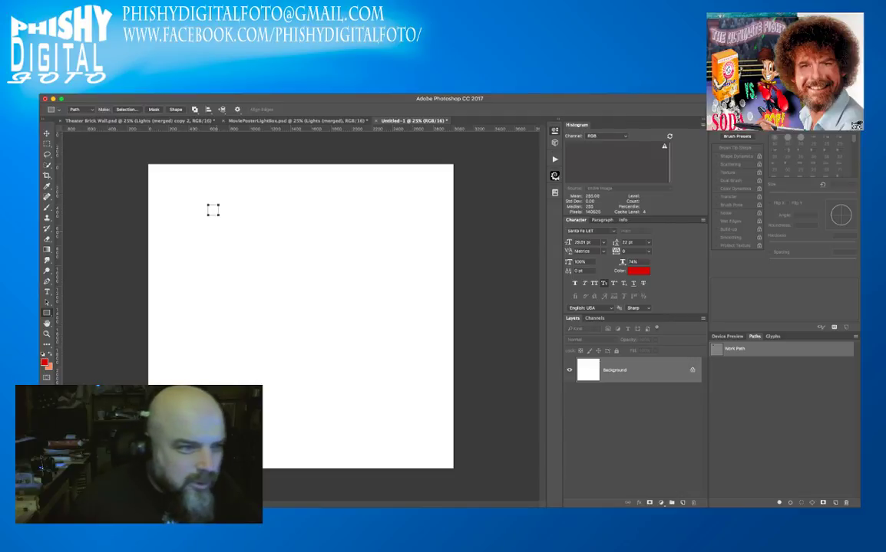
Duplicate the square path with a transform using relative positioning, offsetting the copy 150 px downward.
{"action": "key", "text": "ctrl+t"}
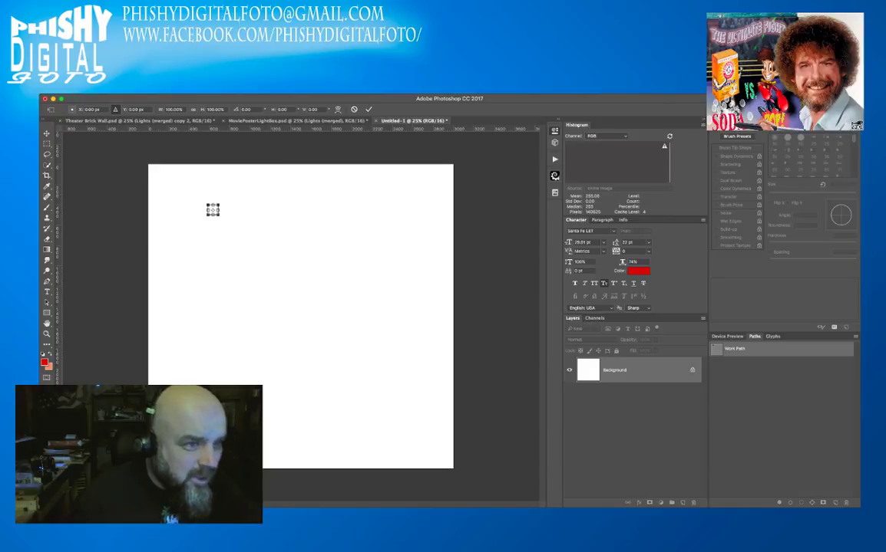
{"action": "left_click", "coordinate": [115, 110]}
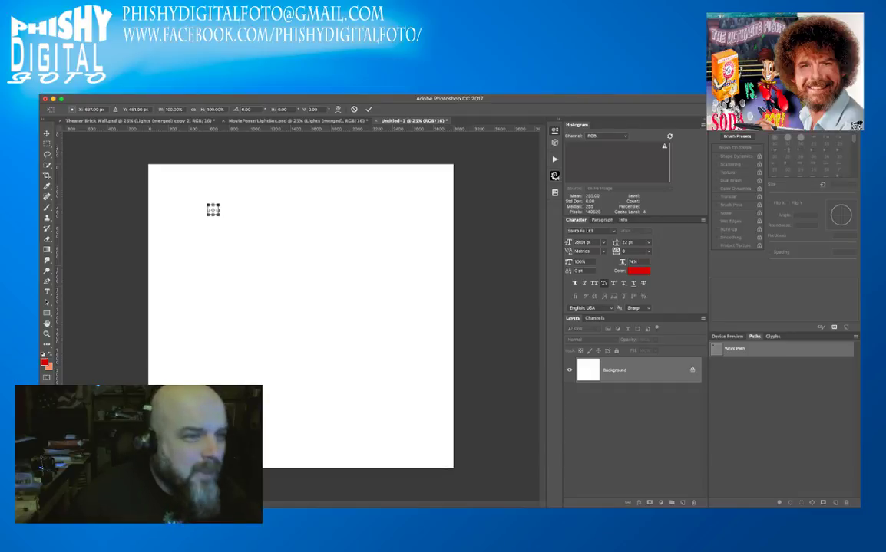
{"action": "left_click", "coordinate": [116, 109]}
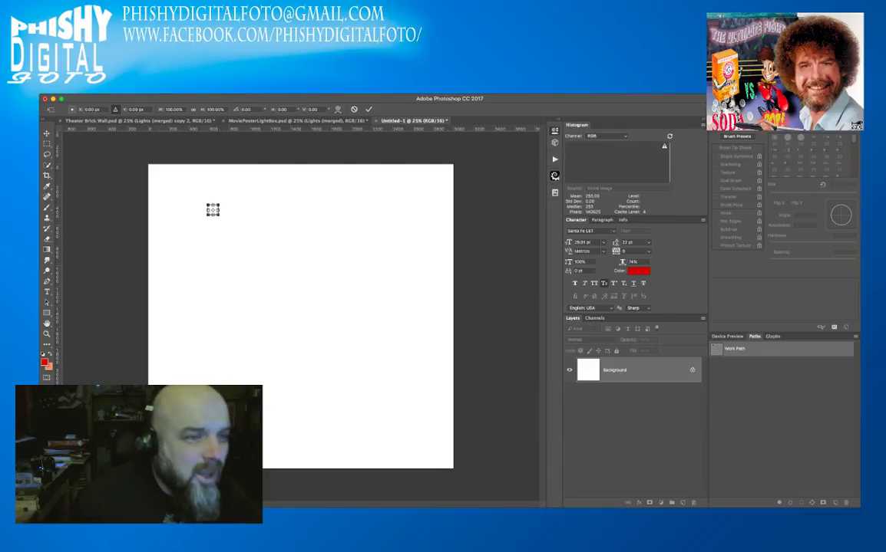
{"action": "left_click_drag", "start_coordinate": [145, 110], "coordinate": [125, 109]}
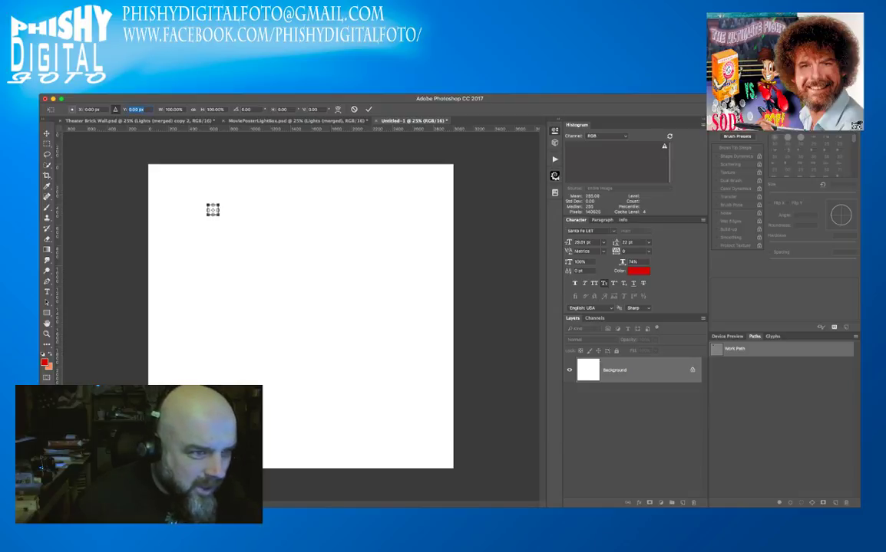
{"action": "type", "text": "100"}
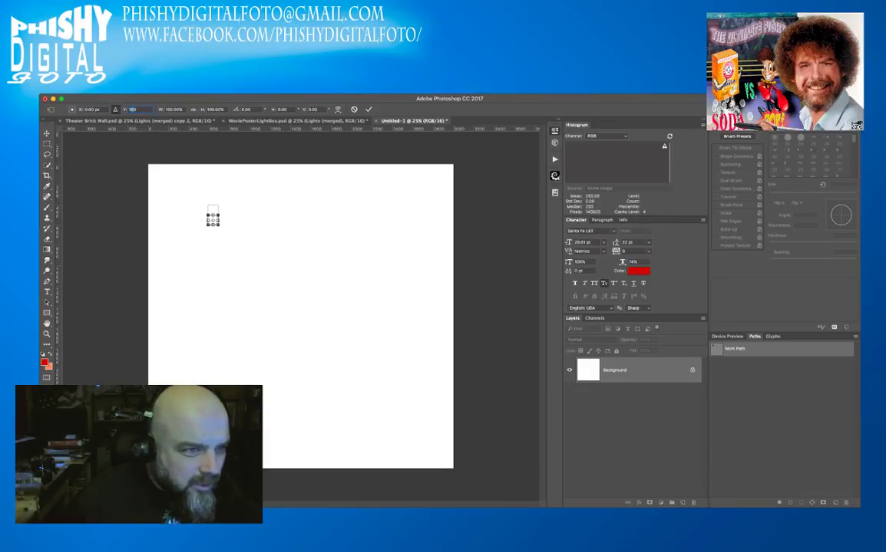
{"action": "type", "text": "1150"}
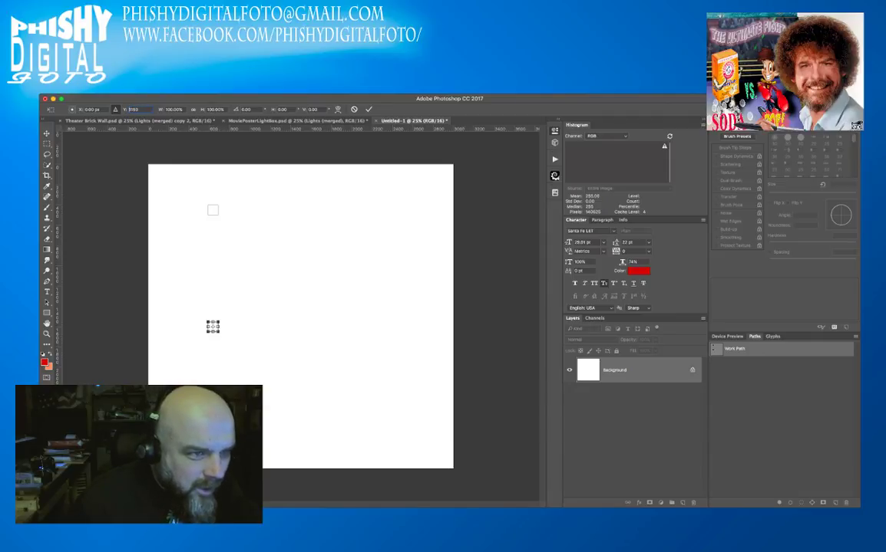
{"action": "key", "text": "BackSpace"}
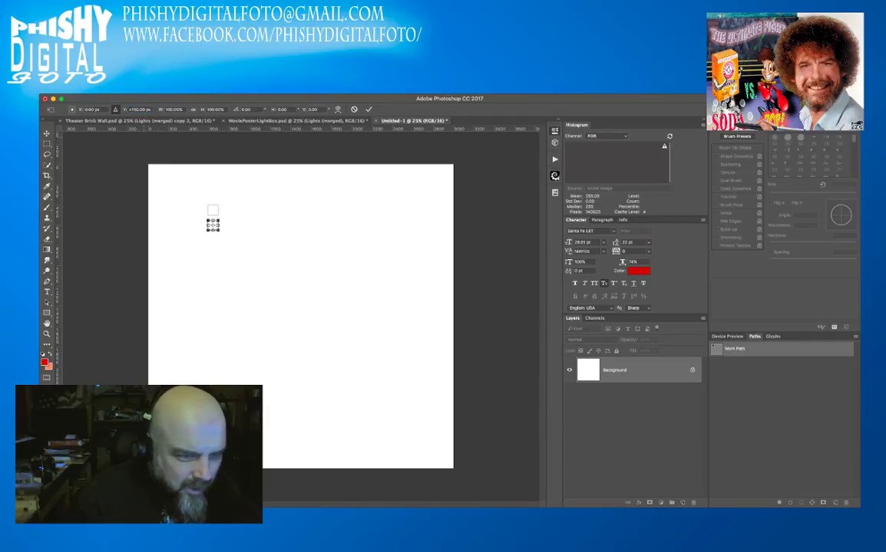
{"action": "key", "text": "Return"}
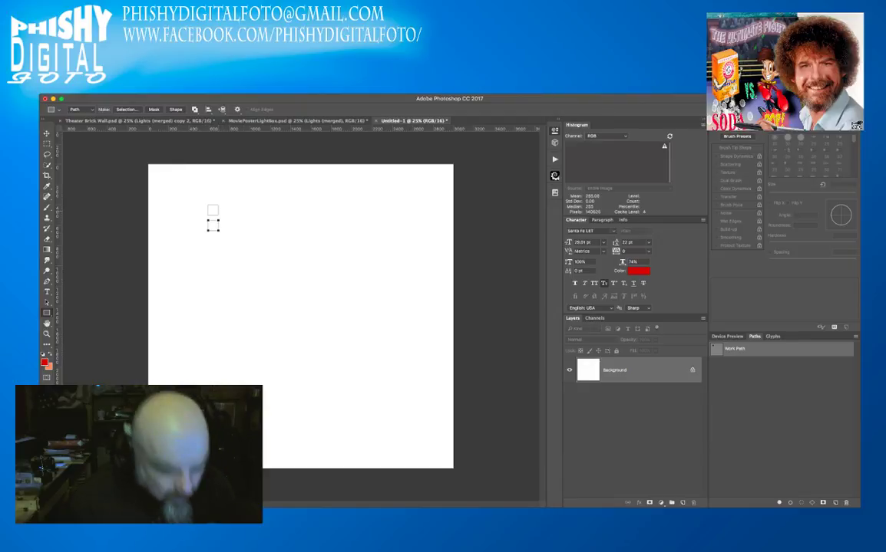
Duplicate both square paths together with a relative transform, offsetting the copies 300 px downward.
{"action": "key", "text": "a"}
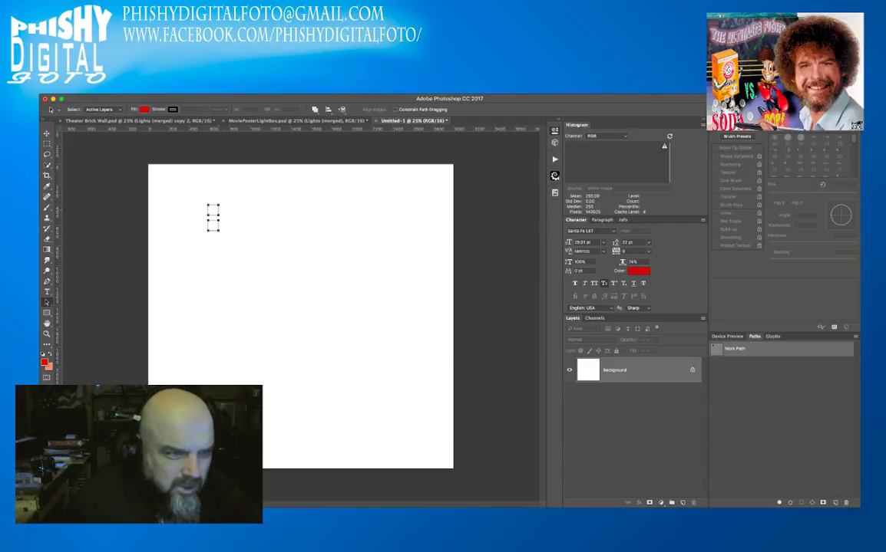
{"action": "key", "text": "super+t"}
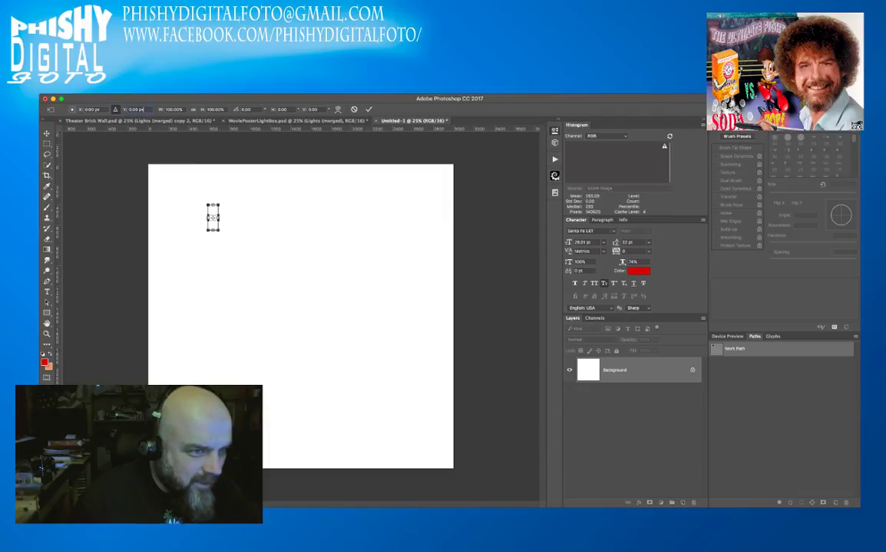
{"action": "left_click_drag", "start_coordinate": [144, 110], "coordinate": [122, 108]}
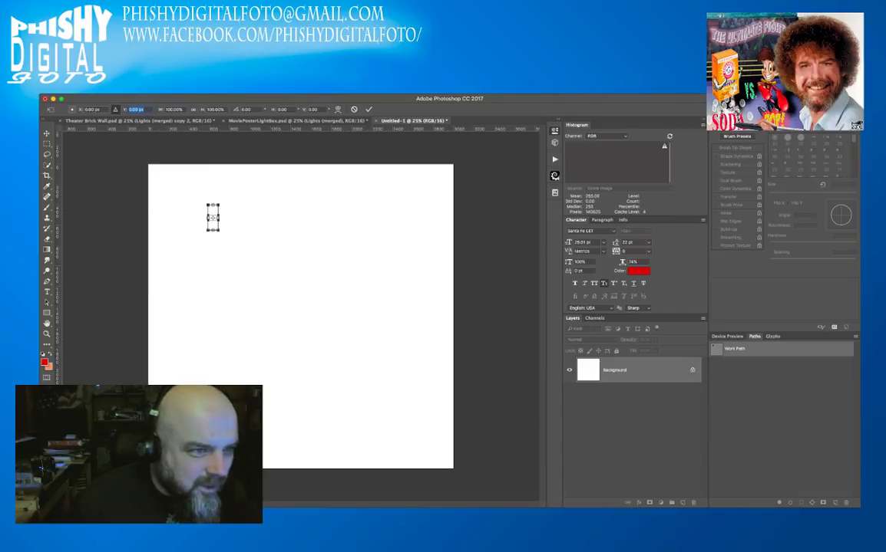
{"action": "type", "text": "300"}
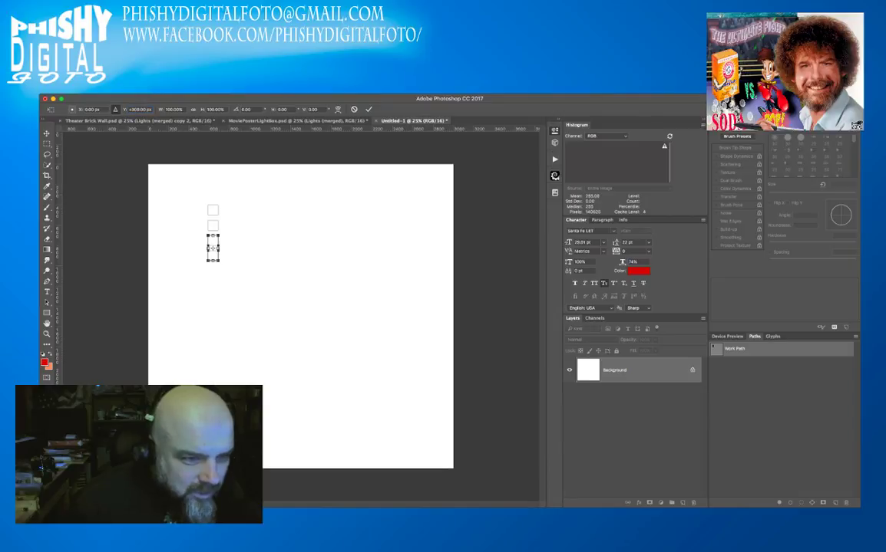
{"action": "key", "text": "Return"}
Select all four square paths, duplicate them with a relative offset of 600 px downward, and deselect the copies.
{"action": "key", "text": "a"}
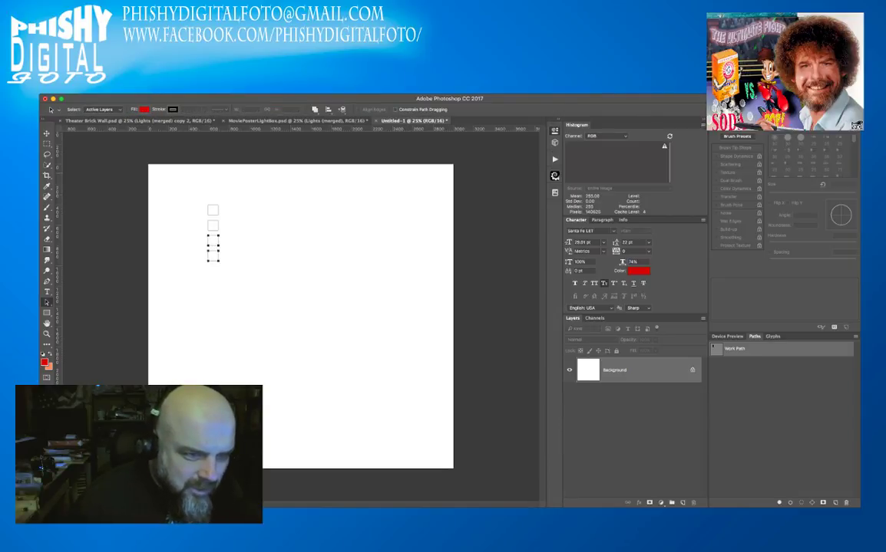
{"action": "left_click_drag", "start_coordinate": [196, 190], "coordinate": [227, 266]}
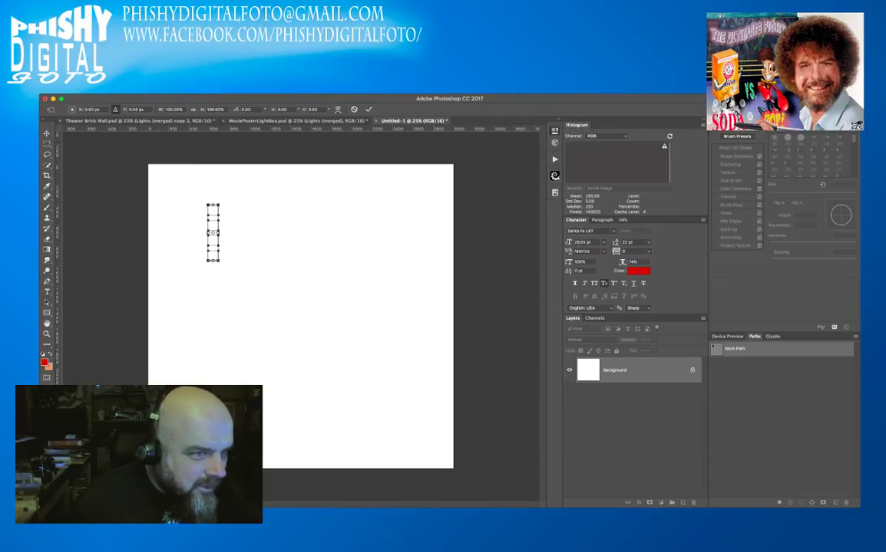
{"action": "left_click", "coordinate": [132, 110]}
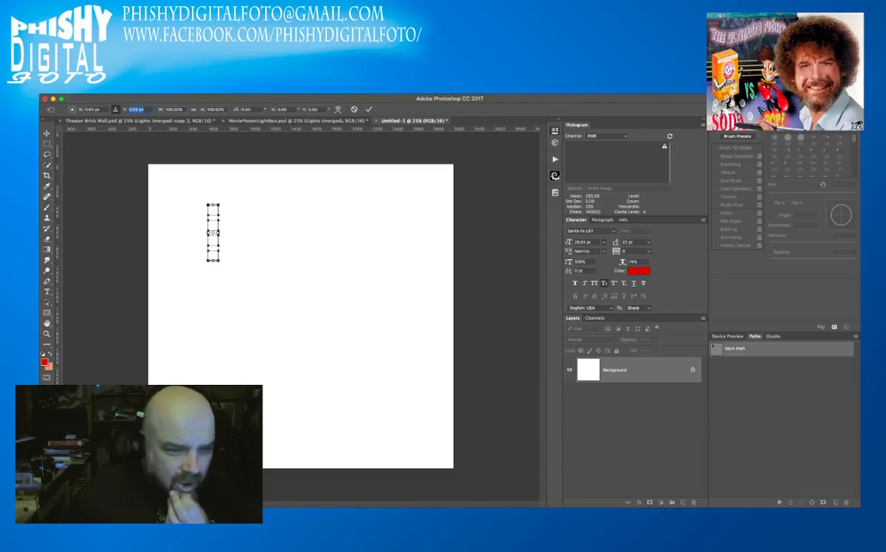
{"action": "type", "text": "600"}
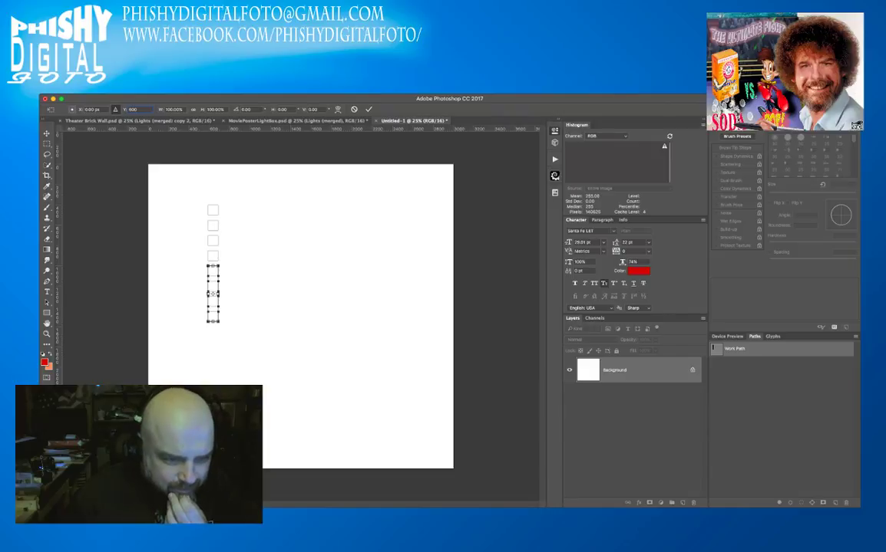
{"action": "key", "text": "Return"}
{"action": "key", "text": "Return"}
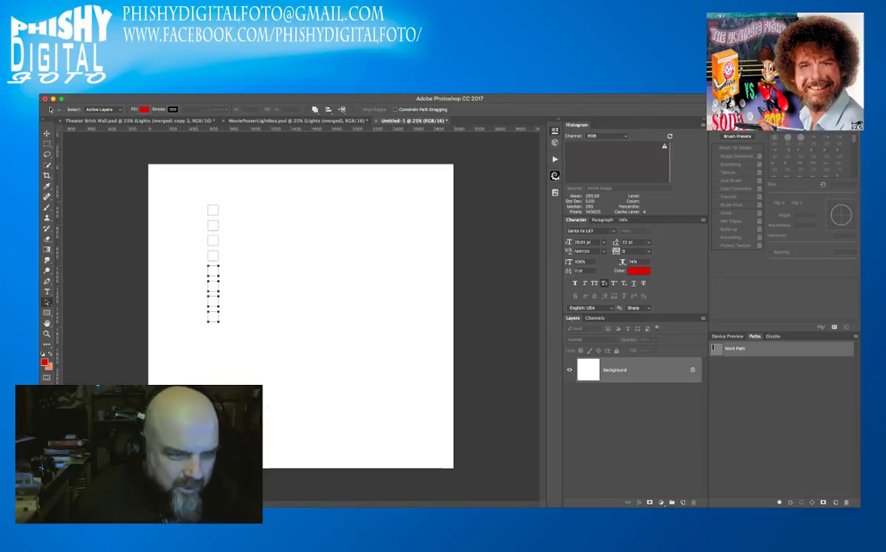
{"action": "key", "text": "Escape"}
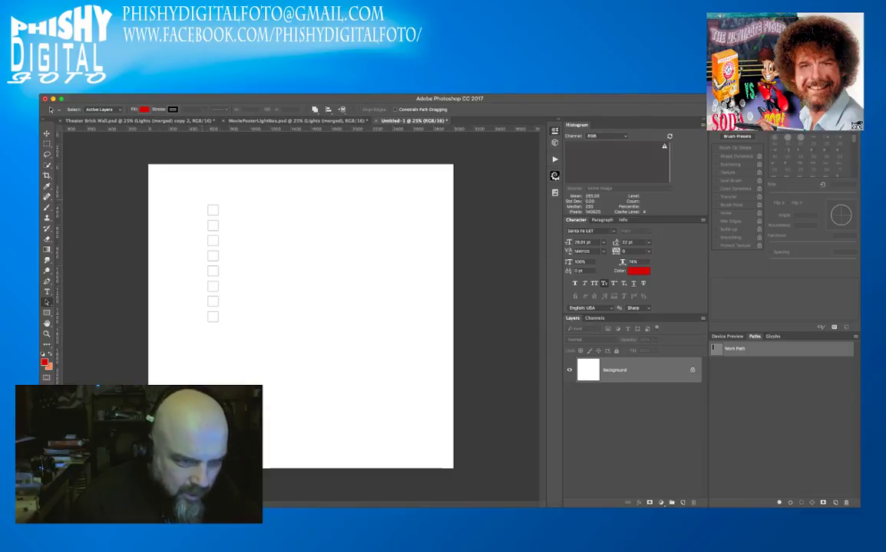
Select all eight square paths, duplicate them with a relative offset of 1200 px downward, and deselect the copies.
{"action": "left_click_drag", "start_coordinate": [202, 200], "coordinate": [224, 328]}
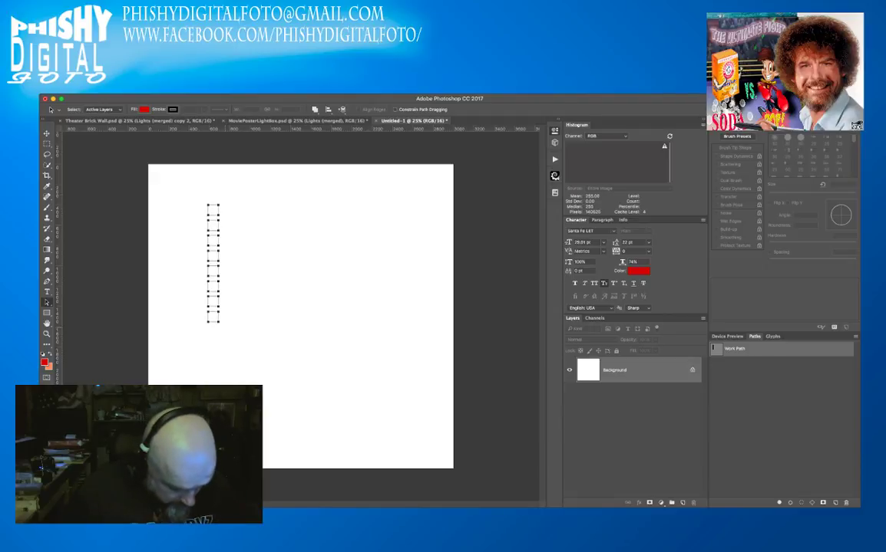
{"action": "key", "text": "super+t"}
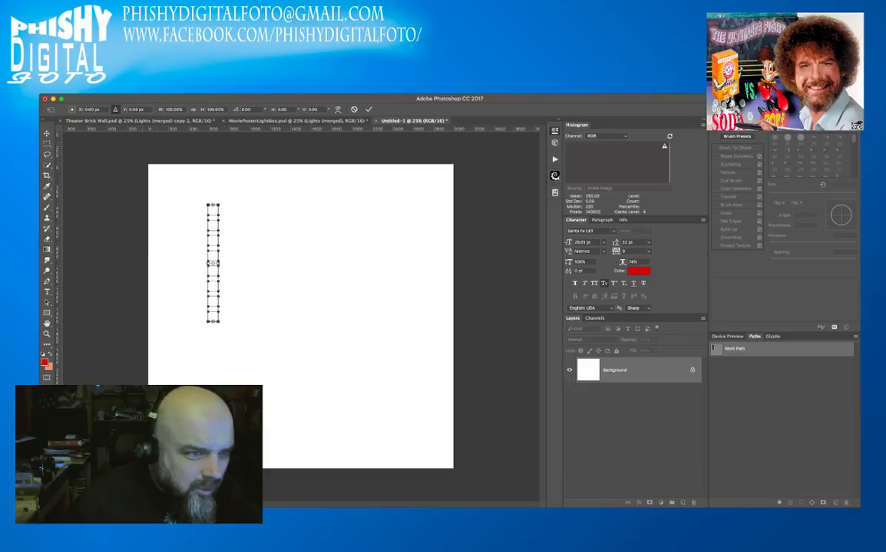
{"action": "left_click_drag", "start_coordinate": [144, 109], "coordinate": [125, 109]}
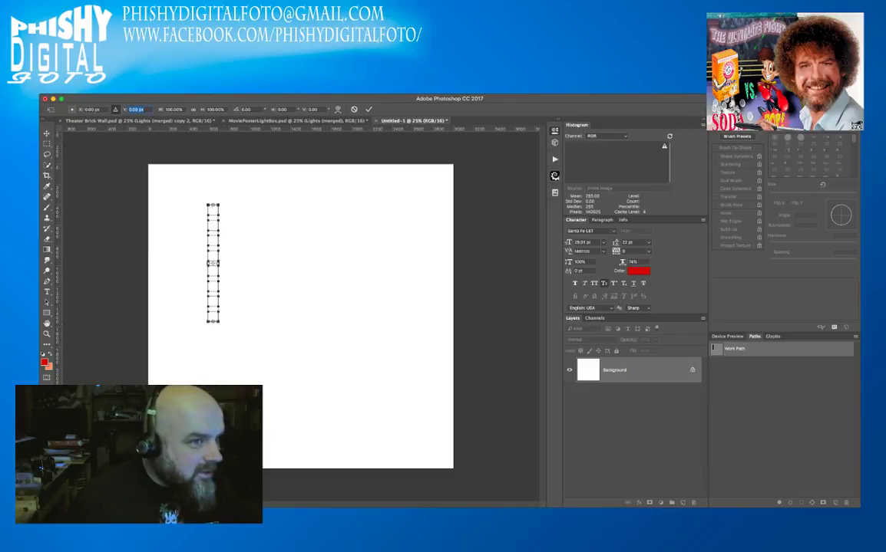
{"action": "type", "text": "1200"}
{"action": "key", "text": "Return"}
{"action": "key", "text": "Return"}
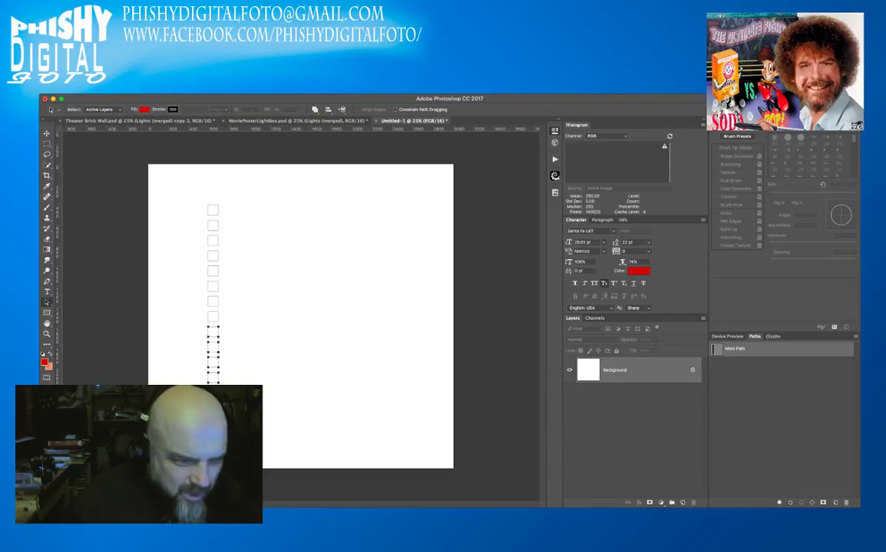
{"action": "left_click", "coordinate": [286, 350]}
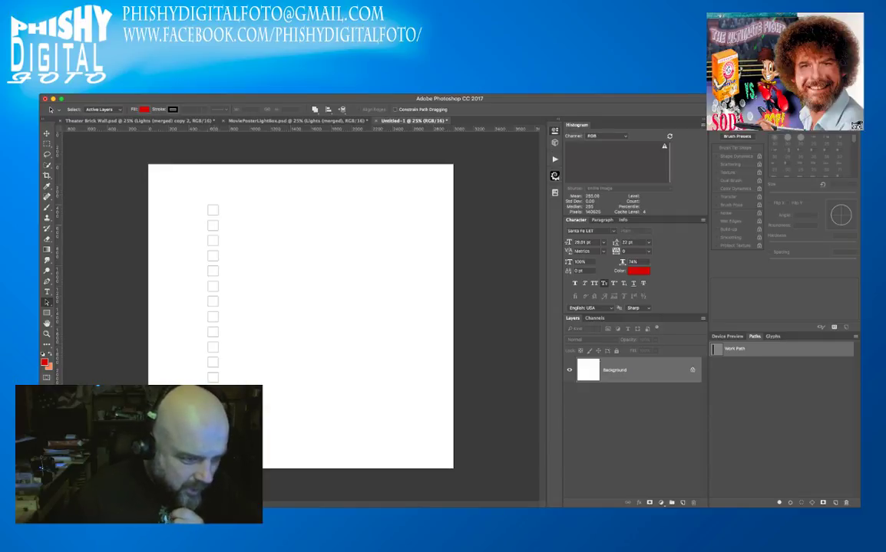
Draw a wide rounded rectangle path with a 10 px corner radius to the right of the column of squares.
{"action": "key", "text": "u"}
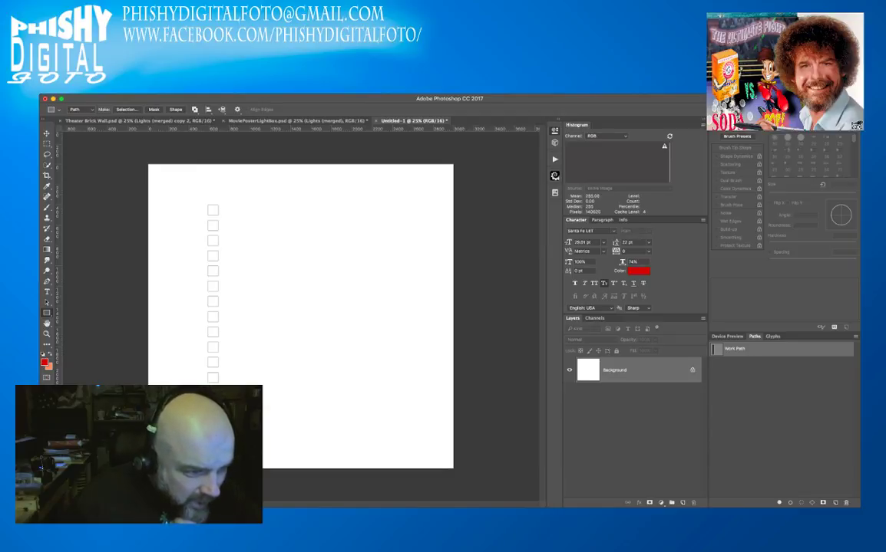
{"action": "key", "text": "shift+u"}
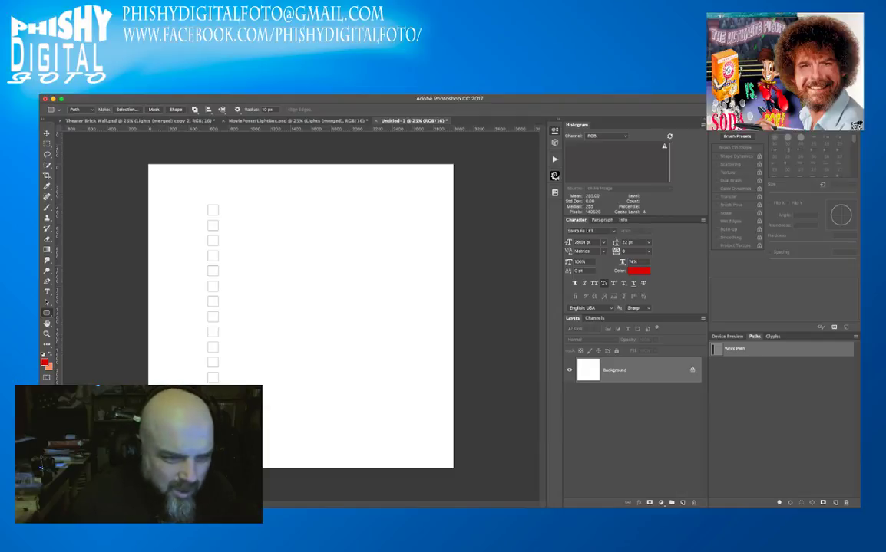
{"action": "left_click_drag", "start_coordinate": [247, 228], "coordinate": [299, 279]}
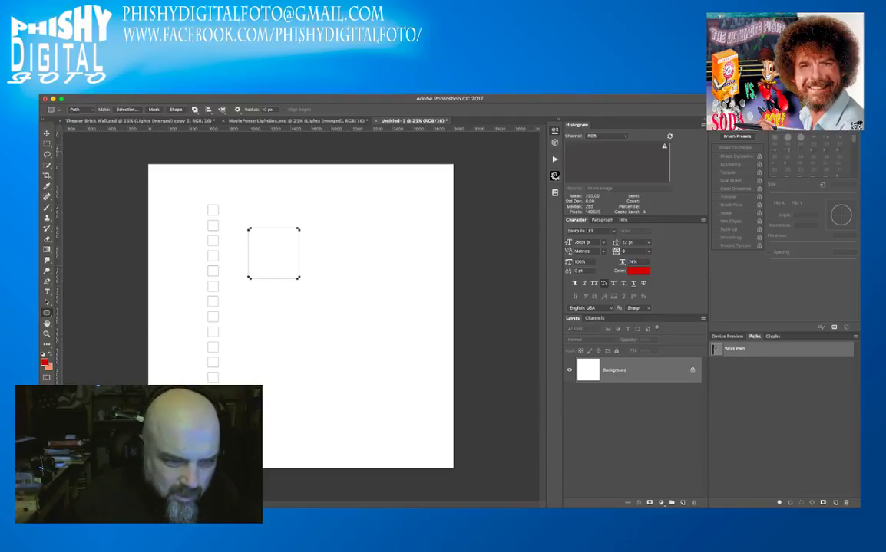
{"action": "left_click_drag", "start_coordinate": [298, 278], "coordinate": [319, 277]}
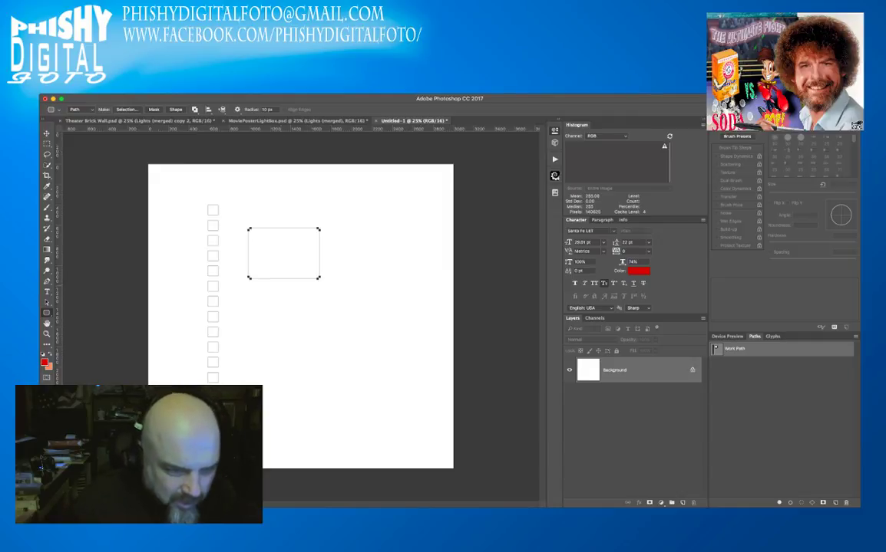
Move the rounded rectangle path close beside the topmost squares, and keep the work path displayed.
{"action": "key", "text": "a"}
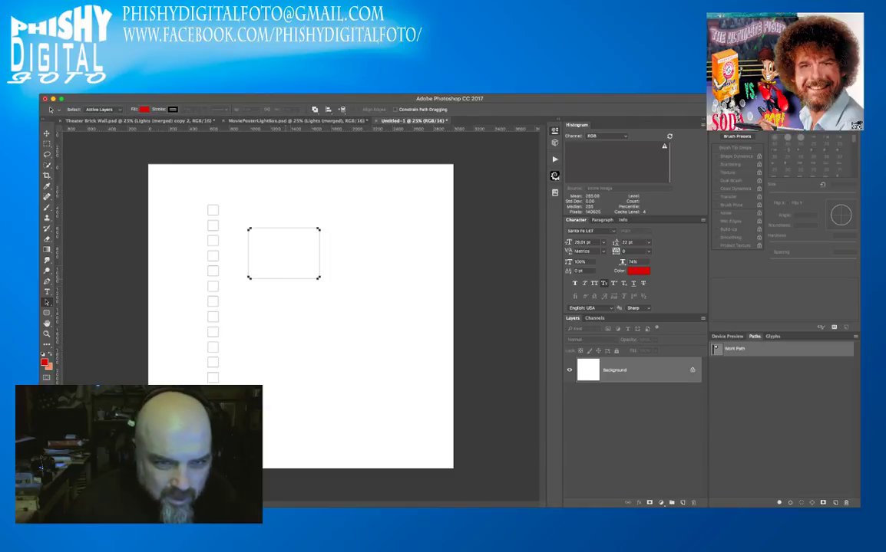
{"action": "left_click_drag", "start_coordinate": [285, 279], "coordinate": [257, 234]}
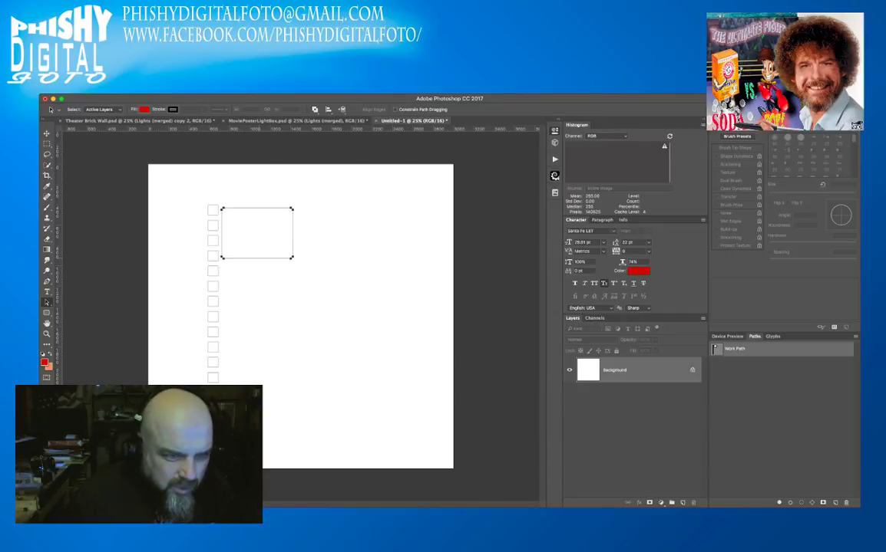
{"action": "key", "text": "Return"}
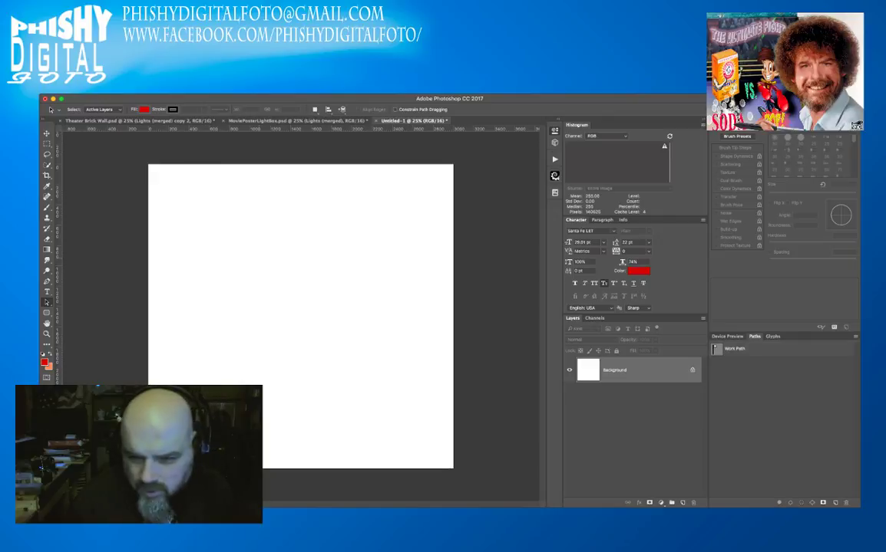
{"action": "left_click", "coordinate": [735, 349]}
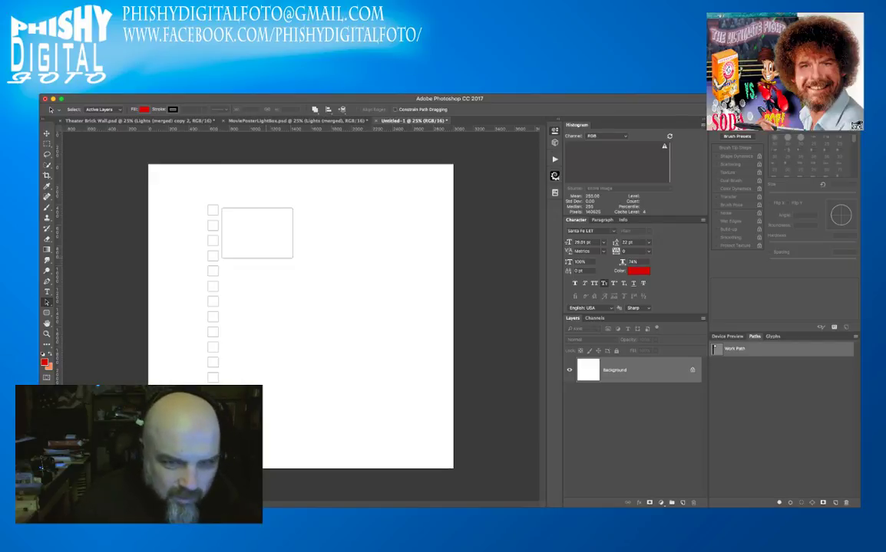
Duplicate the rounded rectangle path with a relative transform, offsetting the copy 550 px downward.
{"action": "left_click", "coordinate": [266, 256]}
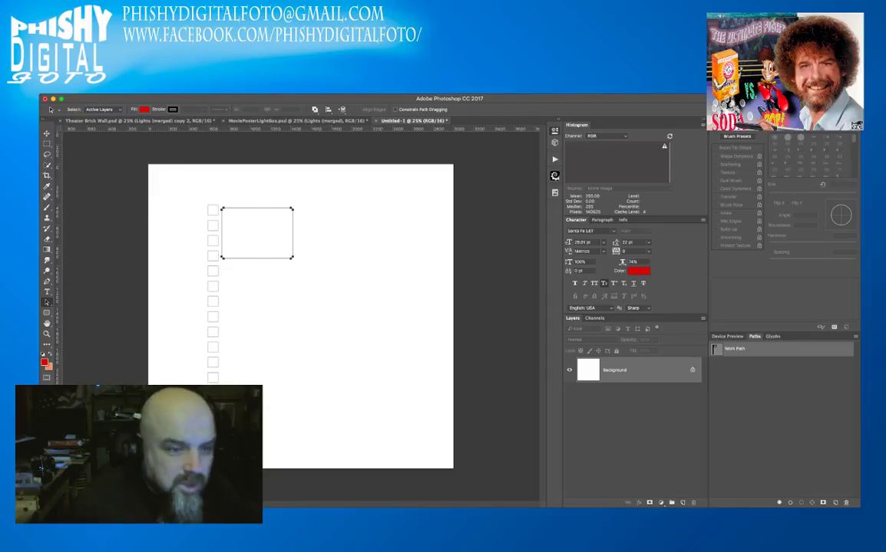
{"action": "key", "text": "ctrl+t"}
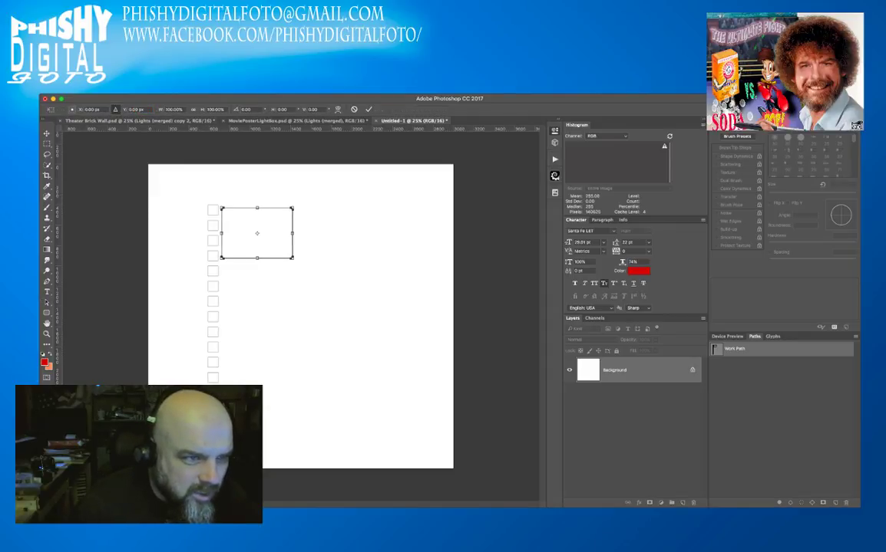
{"action": "left_click", "coordinate": [126, 109]}
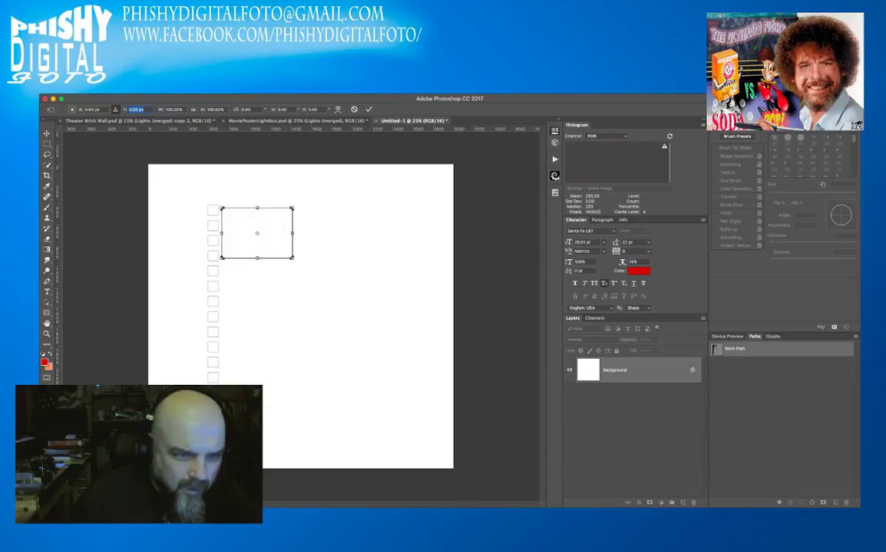
{"action": "type", "text": "50"}
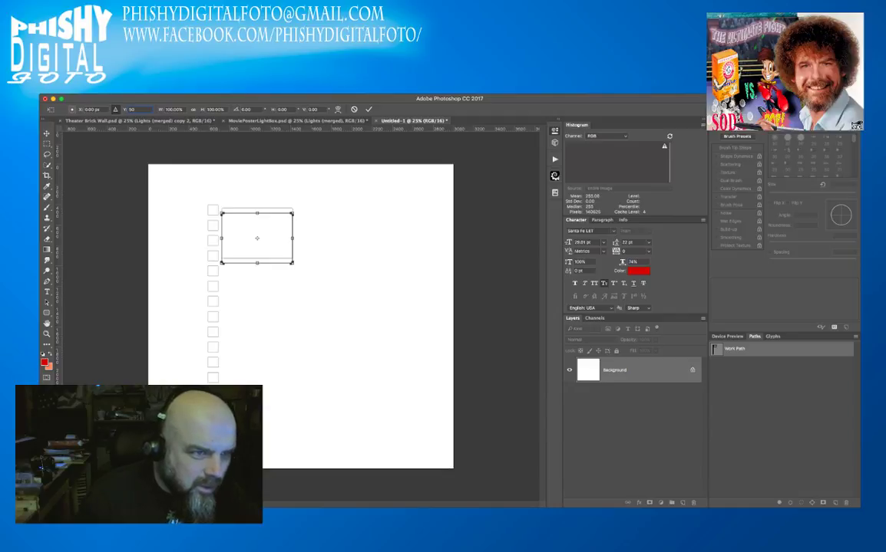
{"action": "key", "text": "BackSpace"}
{"action": "type", "text": "00"}
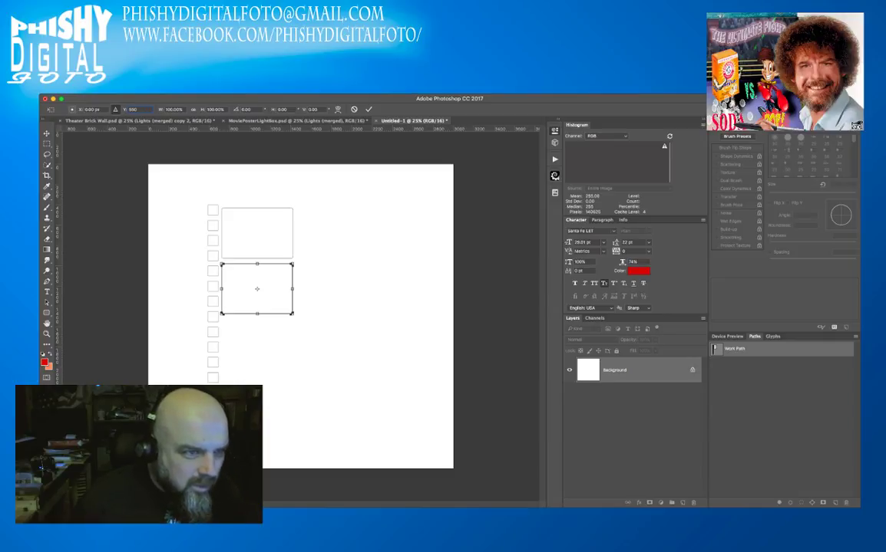
{"action": "key", "text": "Return"}
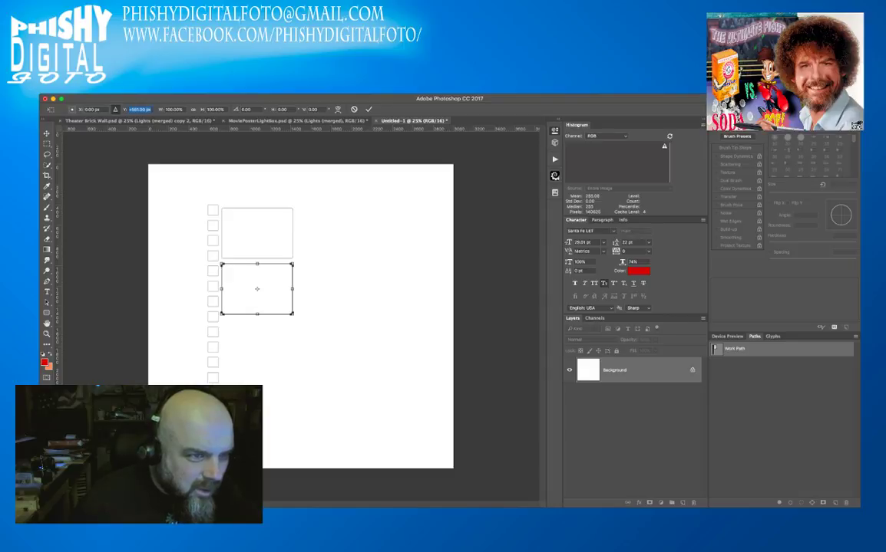
Increase the rounded rectangle copy's downward offset to 600 px and apply the transform.
{"action": "key", "text": "shift+Up"}
{"action": "key", "text": "shift+Up"}
{"action": "key", "text": "shift+Up"}
{"action": "key", "text": "shift+Up"}
{"action": "key", "text": "shift+Up"}
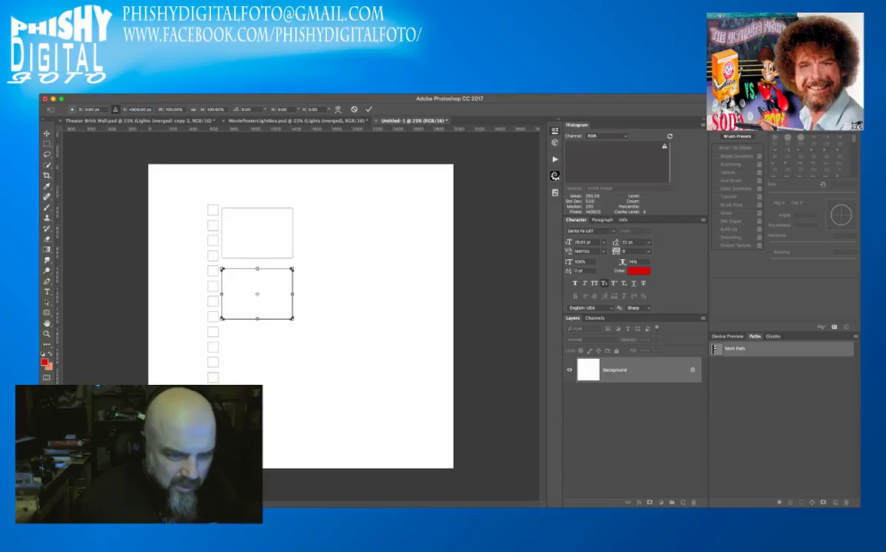
{"action": "key", "text": "Return"}
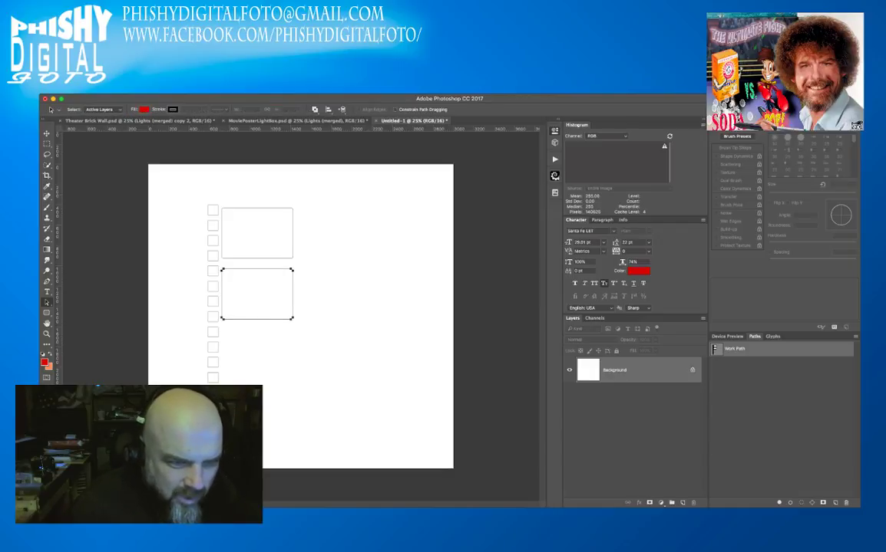
{"action": "left_click", "coordinate": [266, 257], "text": "shift"}
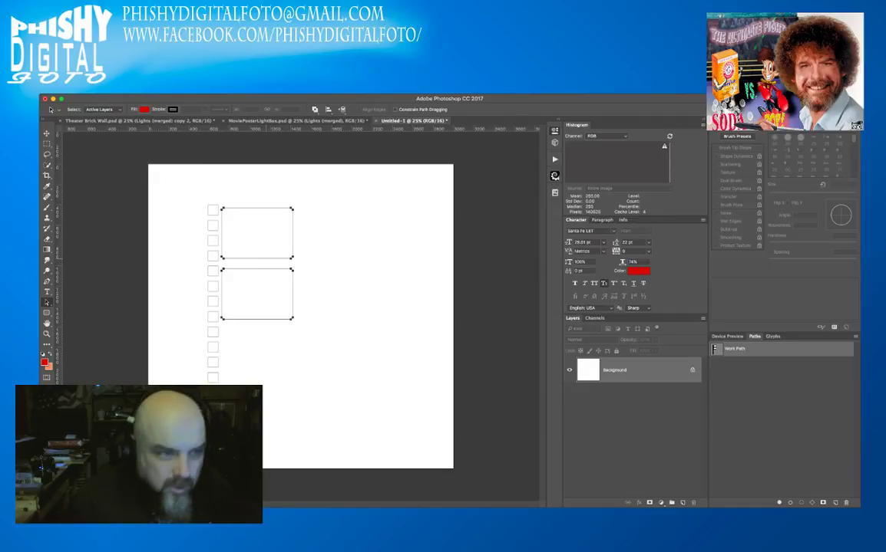
{"action": "key", "text": "ctrl+t"}
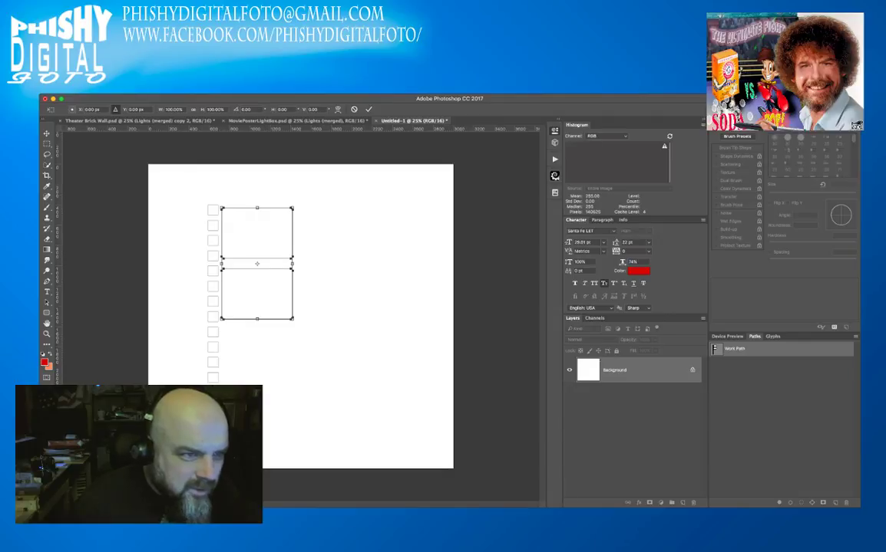
{"action": "left_click_drag", "start_coordinate": [144, 110], "coordinate": [126, 110]}
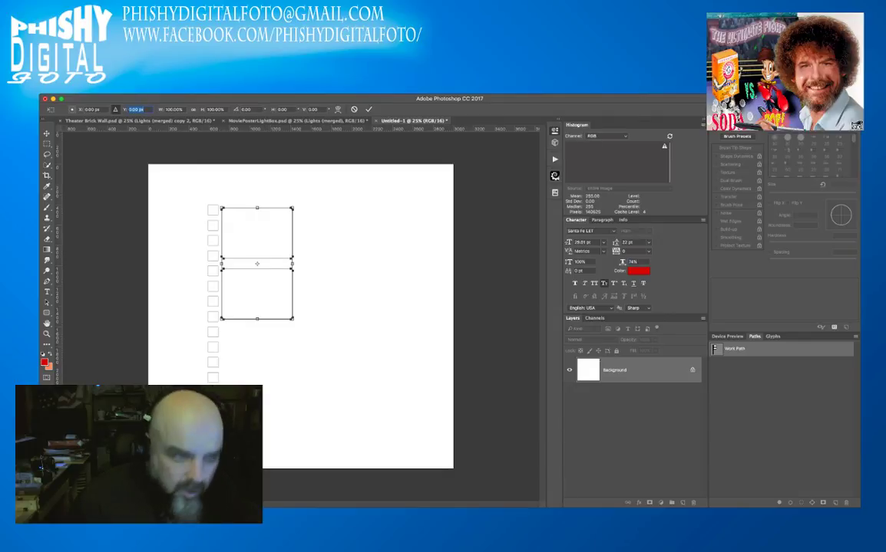
{"action": "type", "text": "1200"}
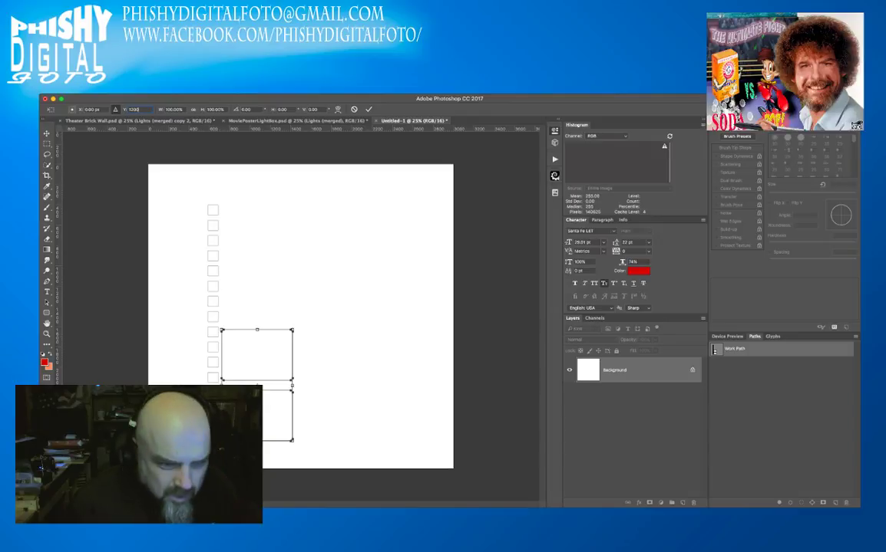
{"action": "key", "text": "ctrl+z"}
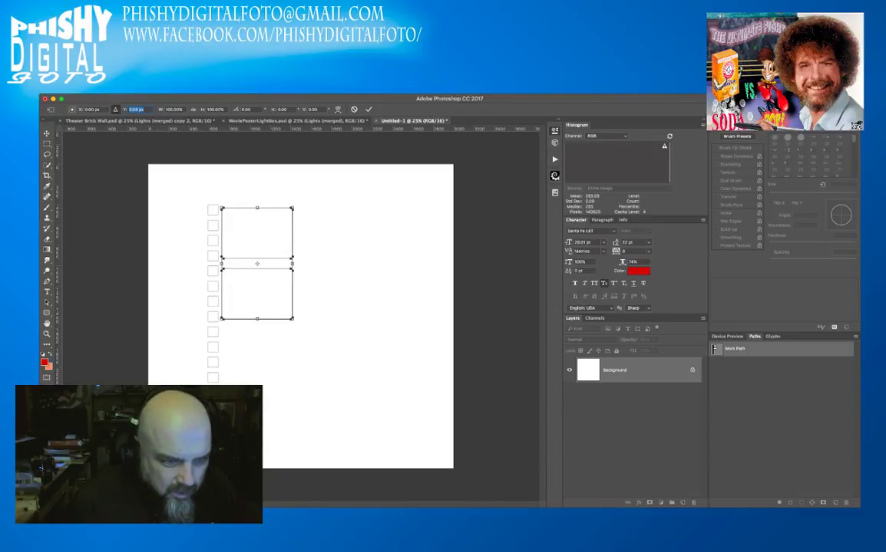
{"action": "key", "text": "Escape"}
{"action": "key", "text": "Escape"}
{"action": "key", "text": "Escape"}
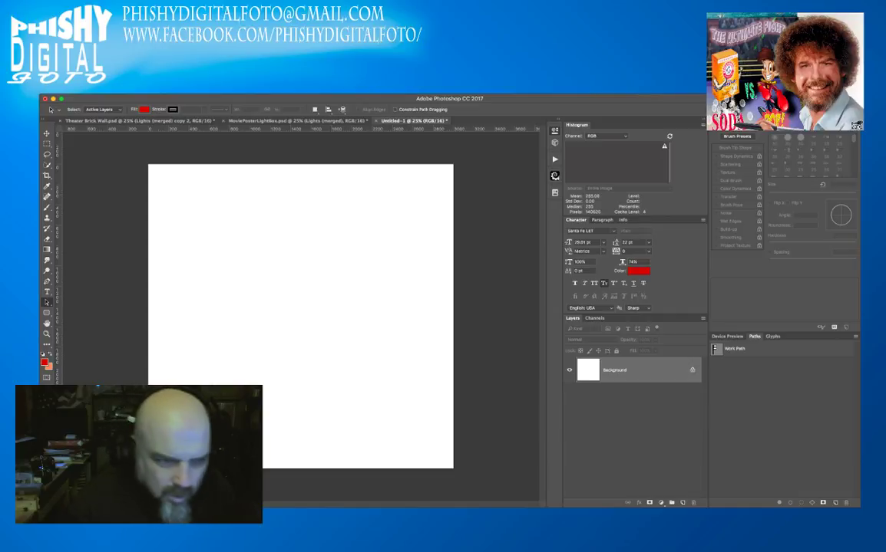
Duplicate both rounded rectangle paths together with a relative transform, offsetting the copies 1200 px downward.
{"action": "left_click", "coordinate": [734, 349]}
{"action": "left_click", "coordinate": [246, 231]}
{"action": "left_click", "coordinate": [242, 310], "text": "shift"}
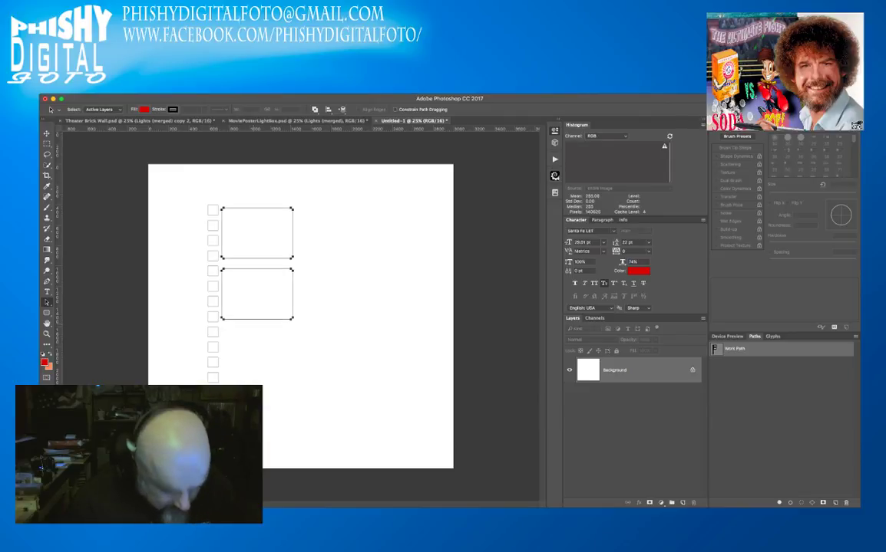
{"action": "key", "text": "super+t"}
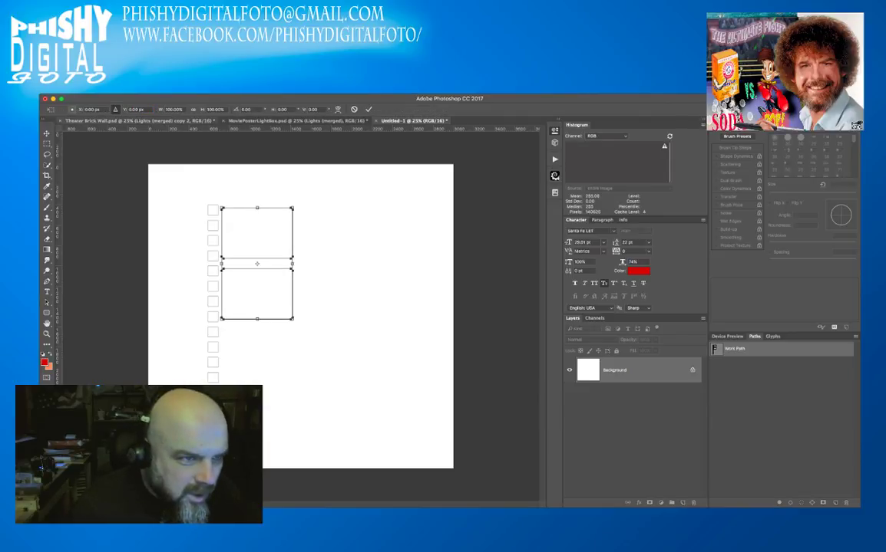
{"action": "left_click", "coordinate": [126, 109]}
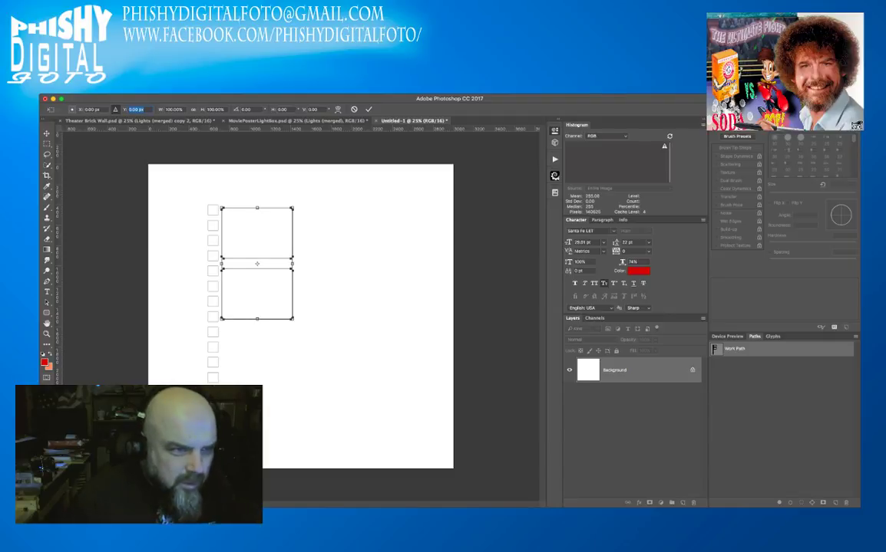
{"action": "type", "text": "1200"}
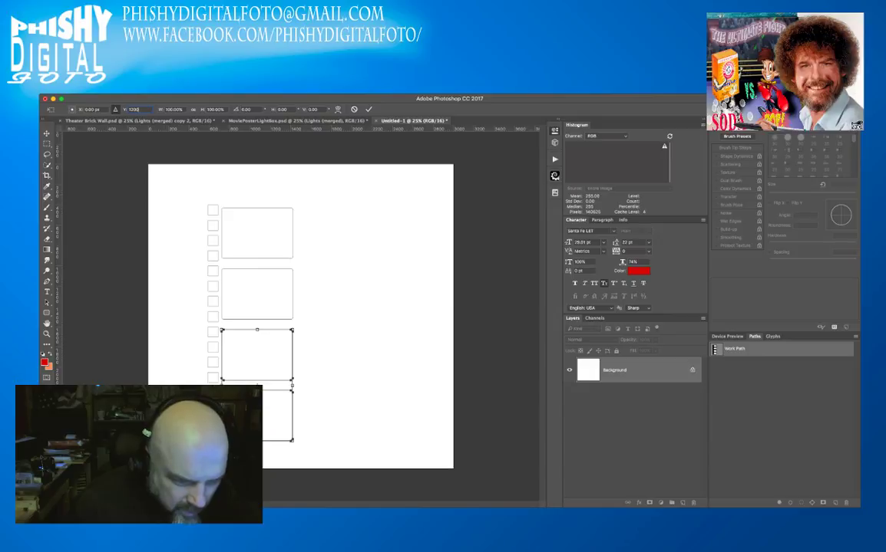
{"action": "key", "text": "Return"}
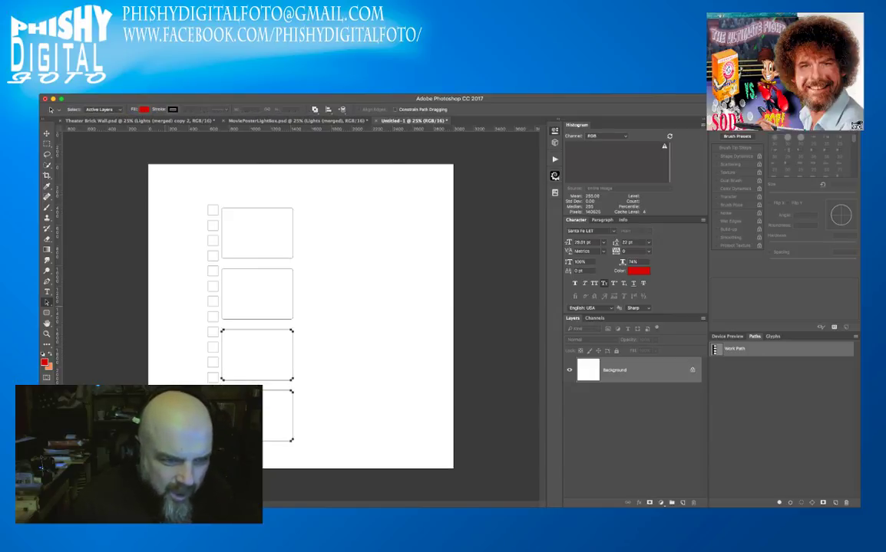
Duplicate the whole column of small squares with a relative transform, offsetting the copy 900 px to the right.
{"action": "left_click", "coordinate": [159, 304]}
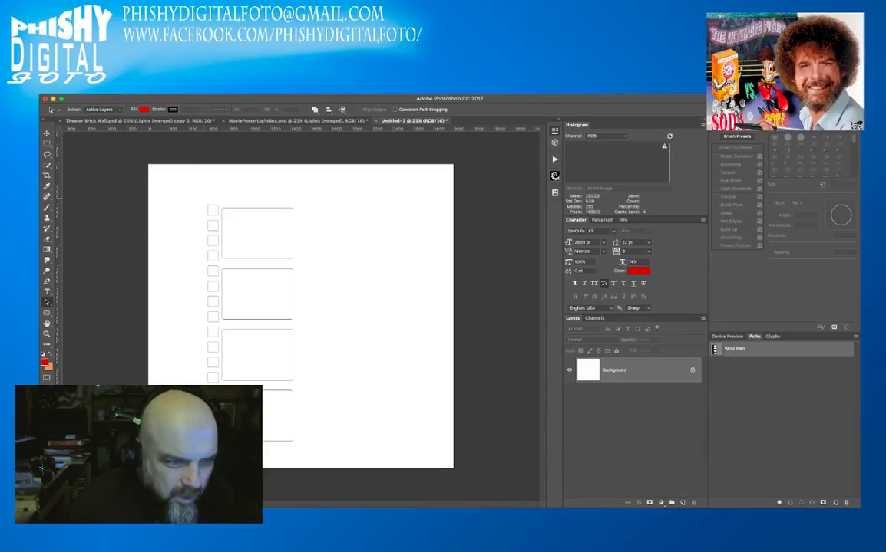
{"action": "left_click_drag", "start_coordinate": [203, 198], "coordinate": [212, 453]}
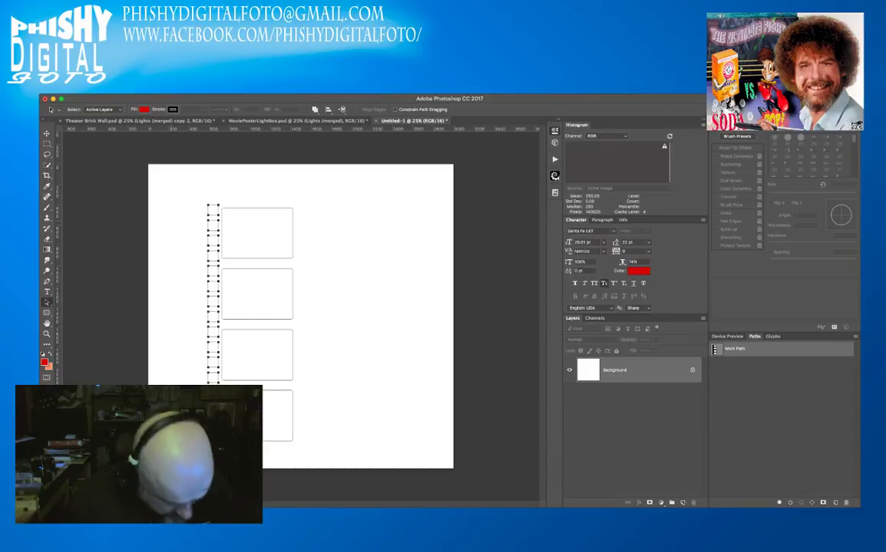
{"action": "key", "text": "ctrl+t"}
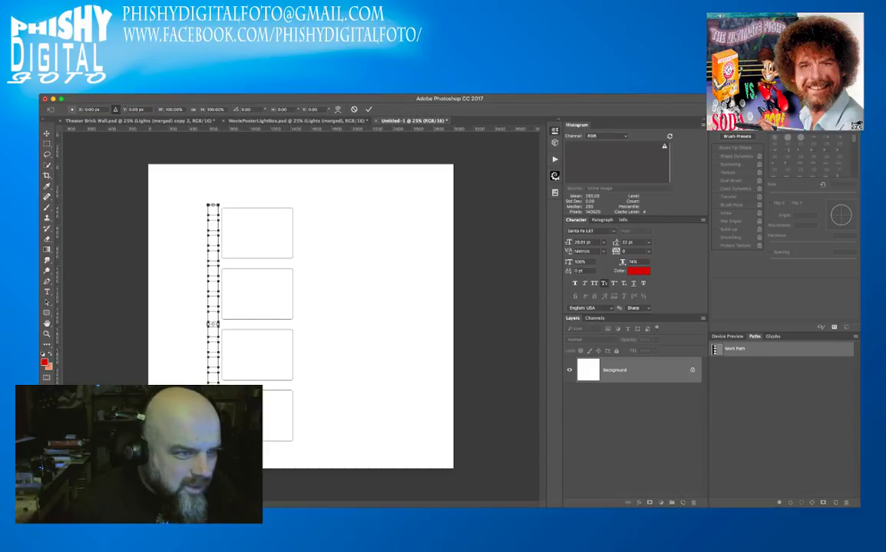
{"action": "left_click", "coordinate": [80, 109]}
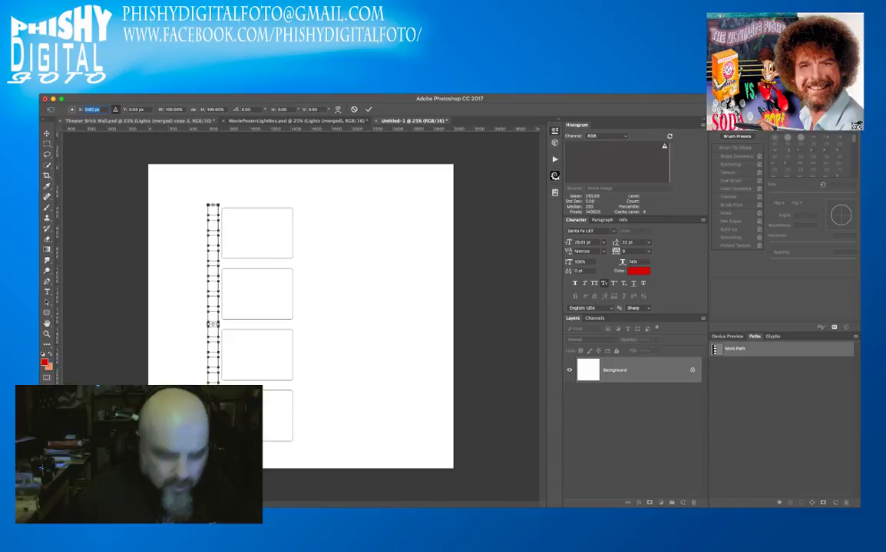
{"action": "type", "text": "500"}
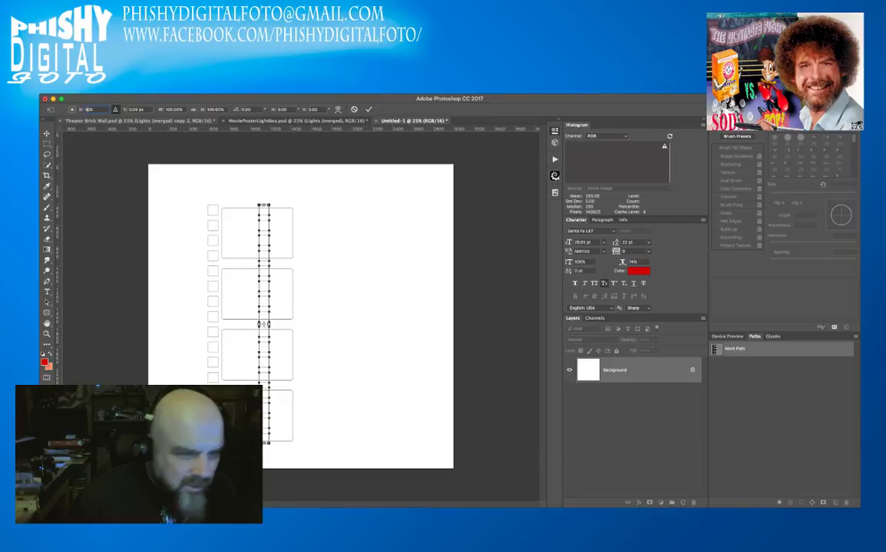
{"action": "type", "text": "600"}
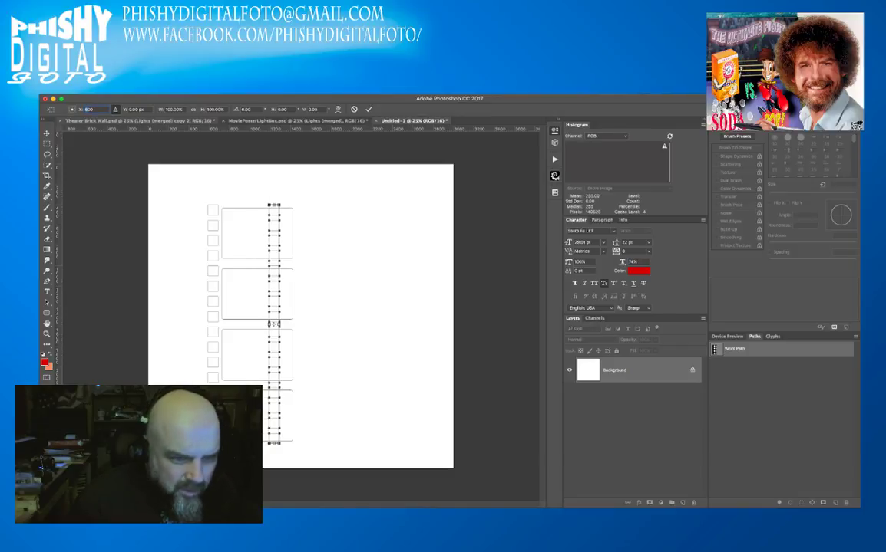
{"action": "type", "text": "800"}
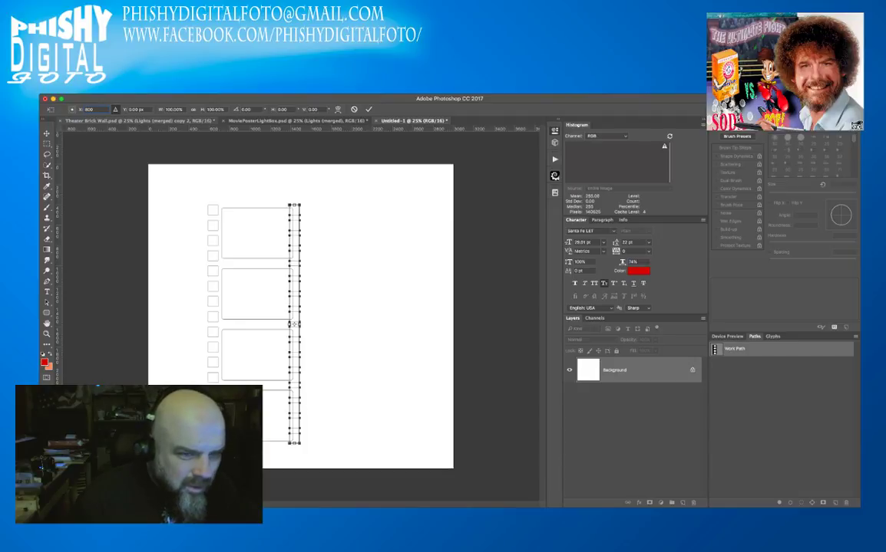
{"action": "type", "text": "900"}
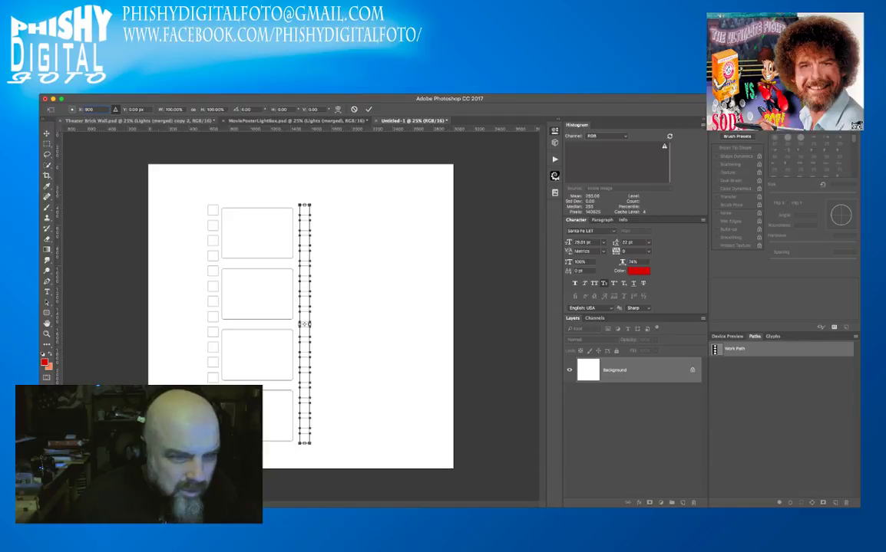
Reduce the copied square column's horizontal offset to 870 px, apply the transform and deselect the paths.
{"action": "key", "text": "shift+Down"}
{"action": "key", "text": "shift+Down"}
{"action": "key", "text": "shift+Down"}
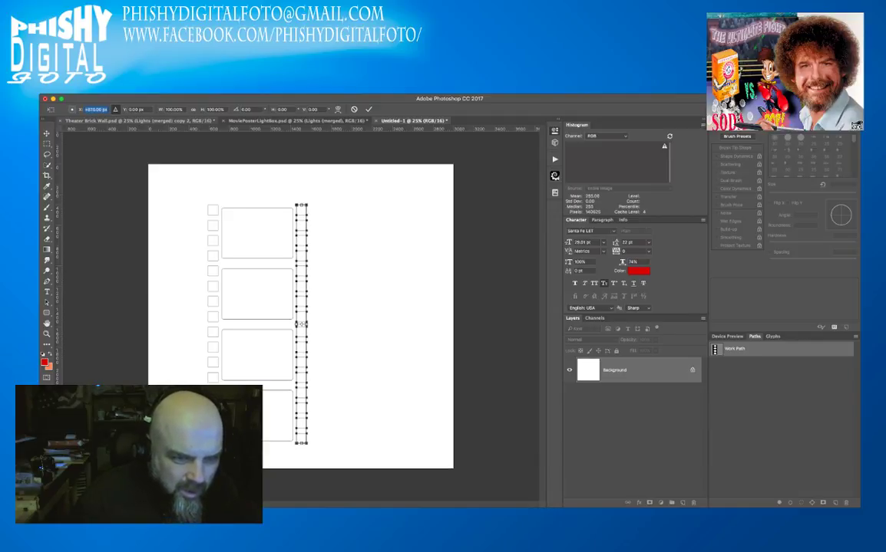
{"action": "key", "text": "Return"}
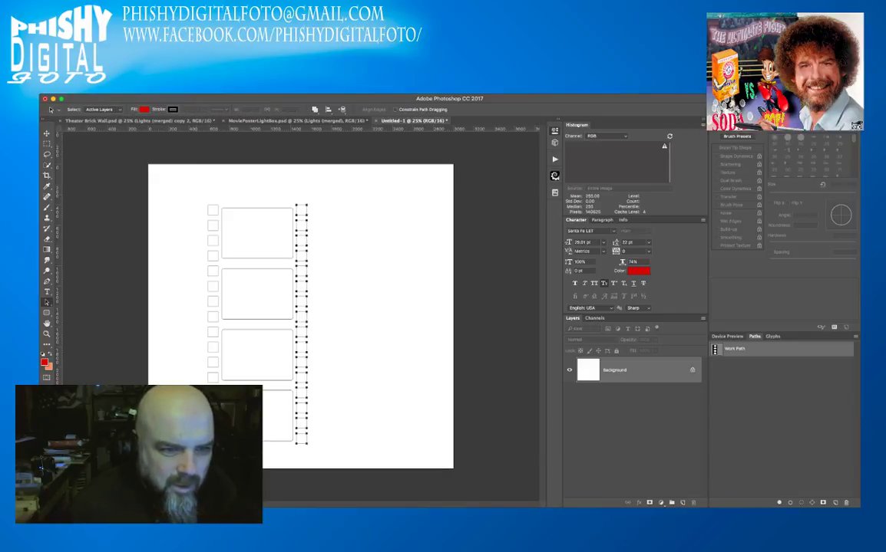
{"action": "key", "text": "Return"}
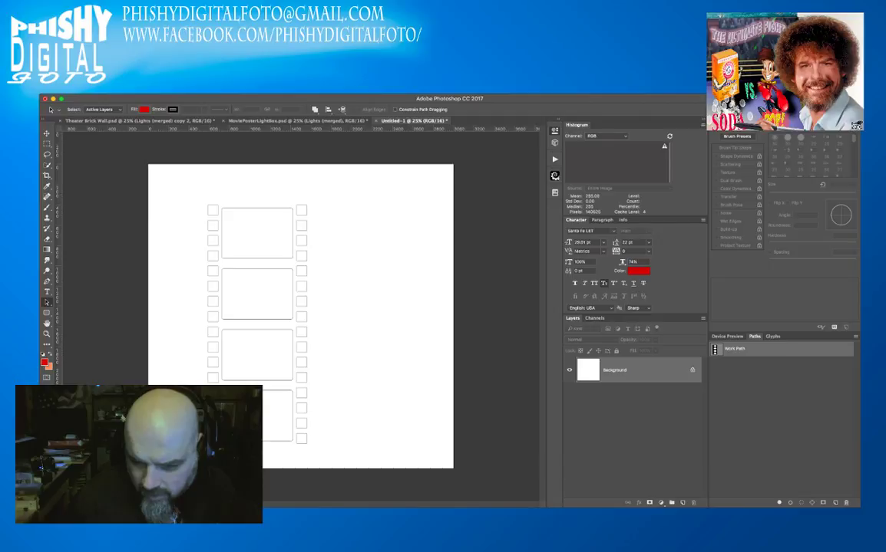
Save the work path as a permanent path and rename it Film.
{"action": "left_click_drag", "start_coordinate": [735, 349], "coordinate": [835, 503]}
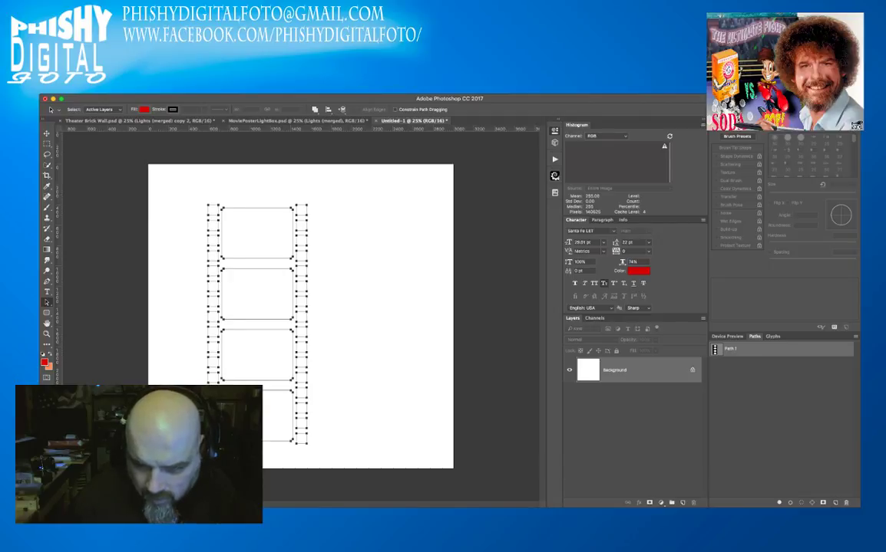
{"action": "double_click", "coordinate": [731, 349]}
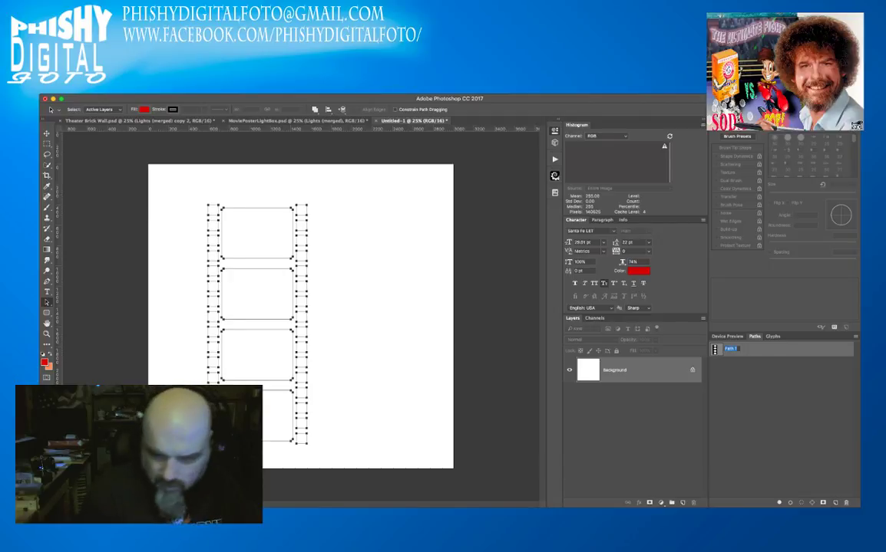
{"action": "type", "text": "Film"}
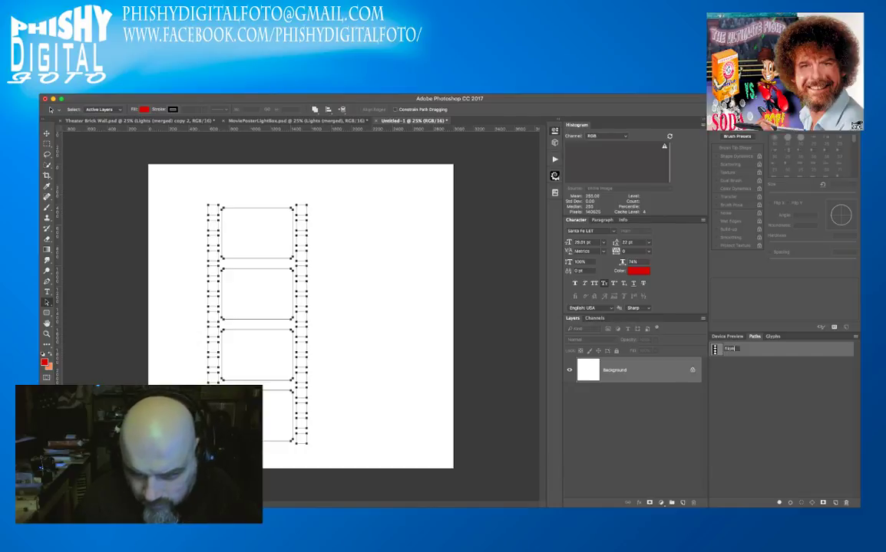
{"action": "key", "text": "Return"}
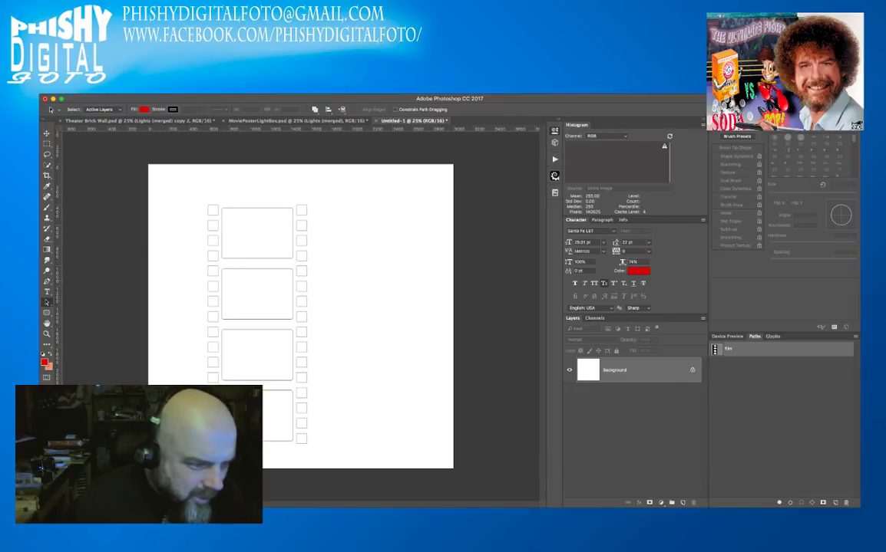
Draw a sharp-cornered rectangle path closely around all the squares and frames, within the Film path.
{"action": "key", "text": "u"}
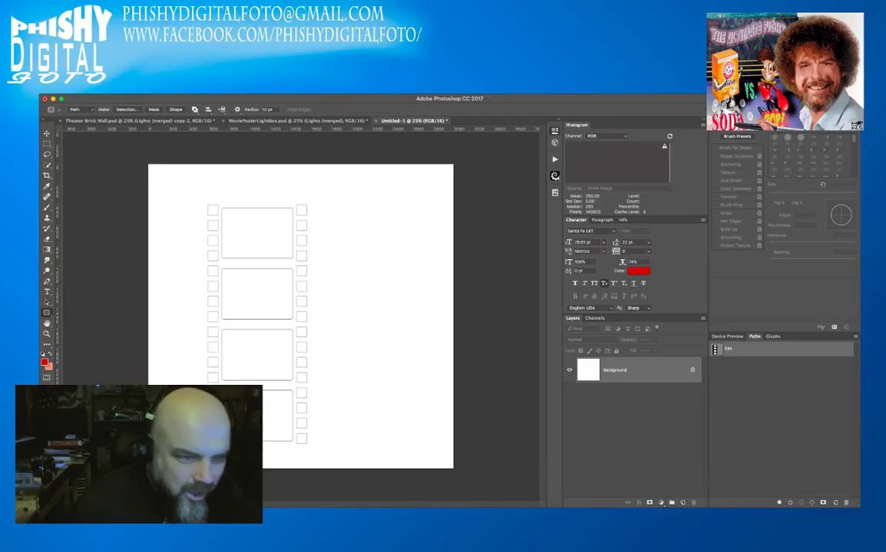
{"action": "key", "text": "shift+u"}
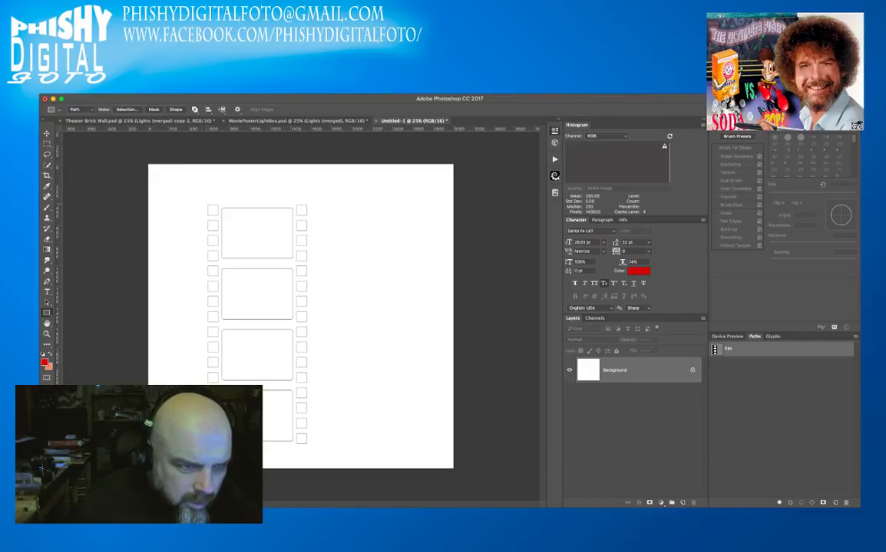
{"action": "left_click_drag", "start_coordinate": [207, 204], "coordinate": [308, 447]}
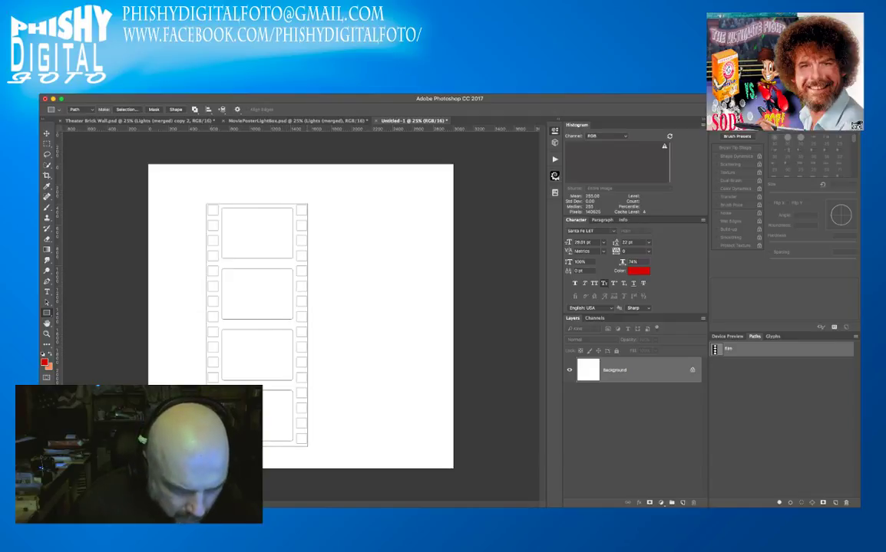
{"action": "left_click_drag", "start_coordinate": [308, 446], "coordinate": [308, 445]}
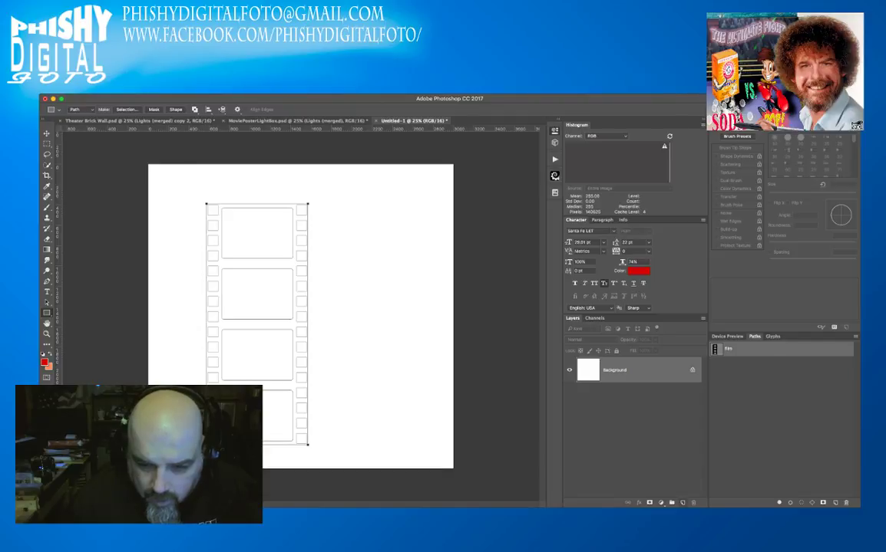
Add a new layer, reset the colors to default, and fill the outer rectangle path with black.
{"action": "left_click", "coordinate": [682, 503]}
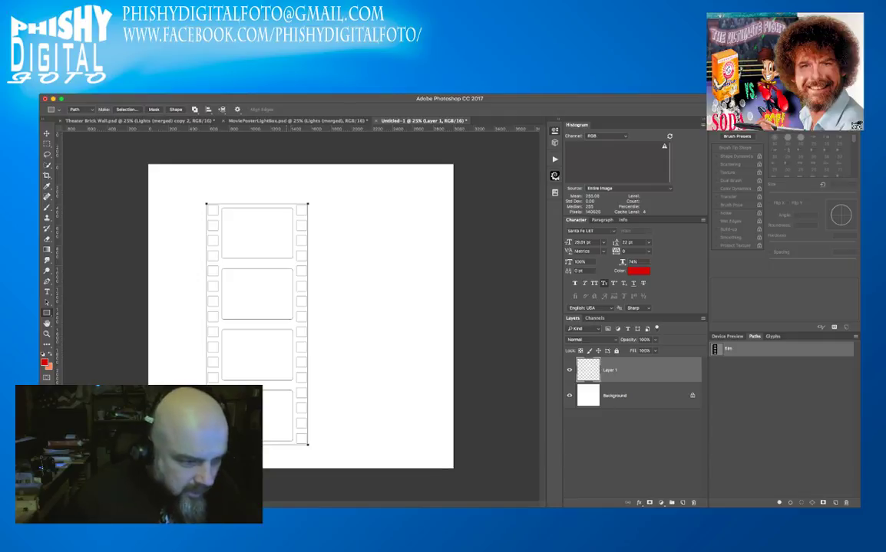
{"action": "key", "text": "d"}
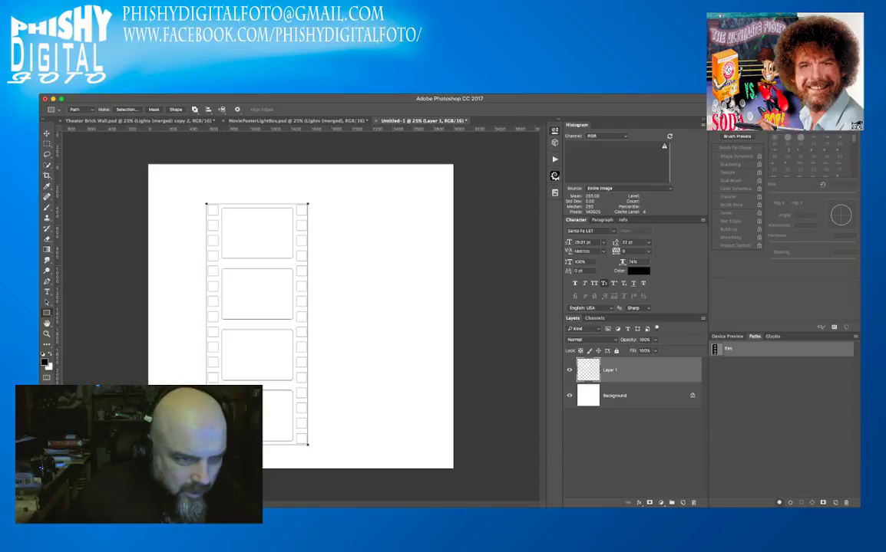
{"action": "key", "text": "alt+BackSpace"}
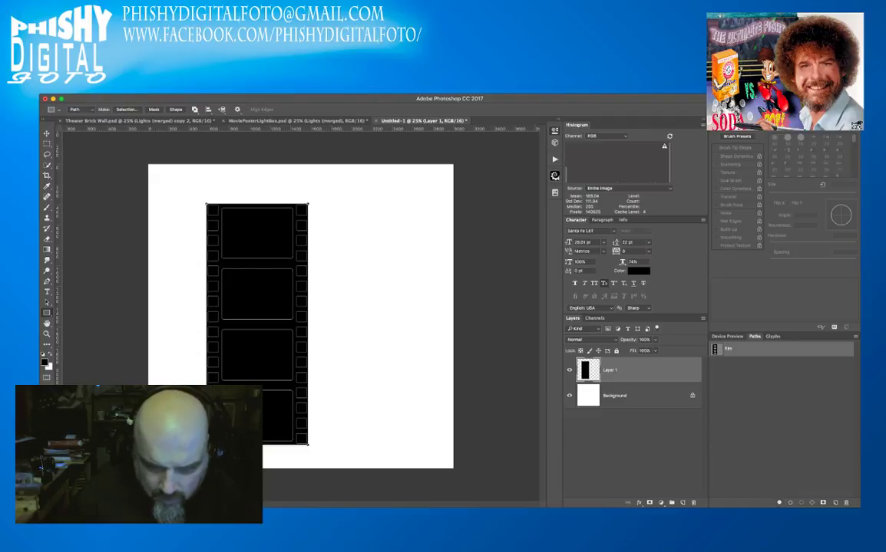
Select all the inner square and frame paths of the filmstrip, fill them with white on a new layer, and deselect the path.
{"action": "left_click", "coordinate": [569, 370]}
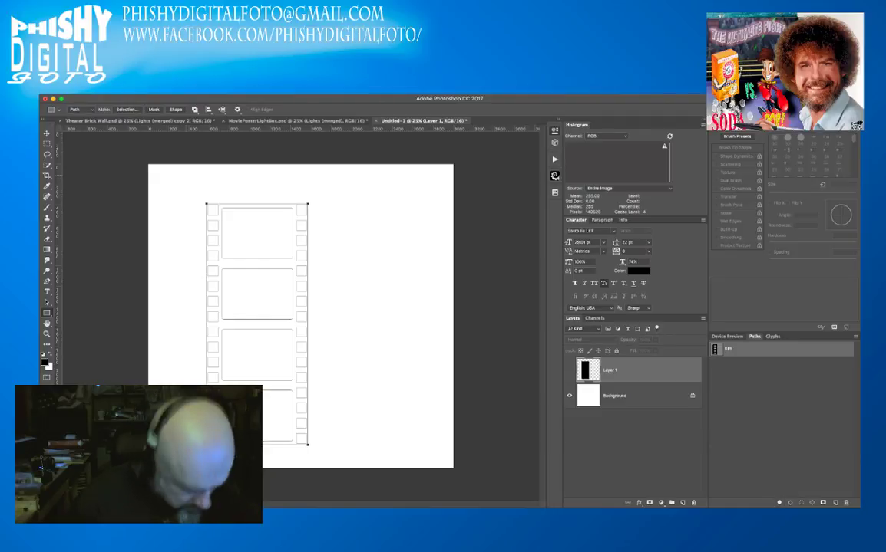
{"action": "key", "text": "a"}
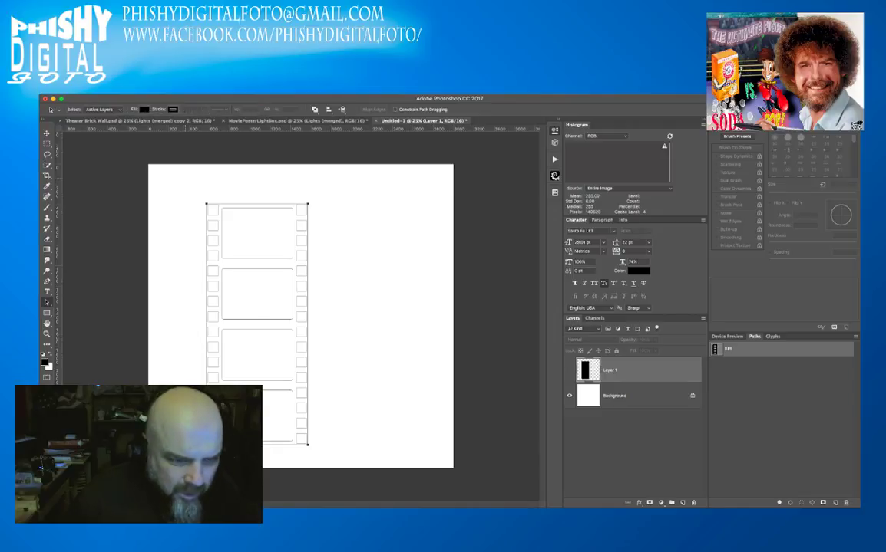
{"action": "left_click_drag", "start_coordinate": [185, 178], "coordinate": [351, 462]}
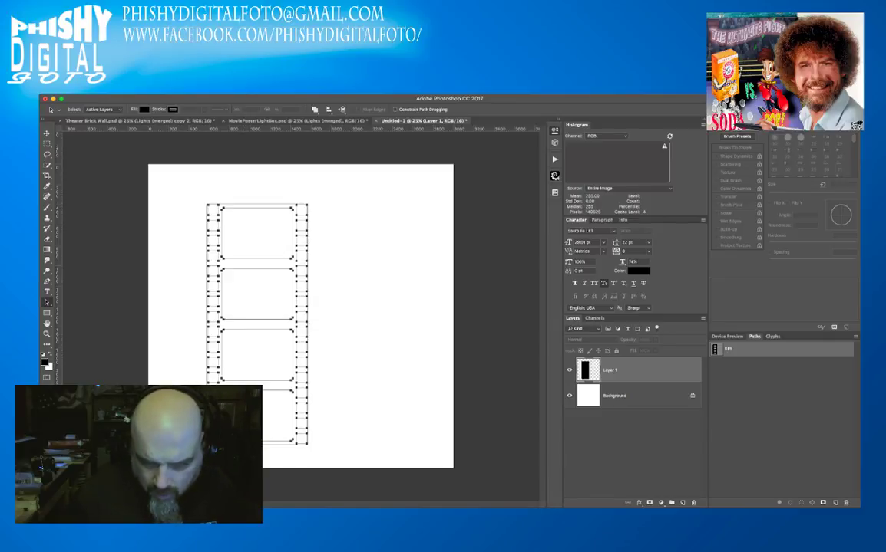
{"action": "key", "text": "alt+BackSpace"}
{"action": "key", "text": "ctrl+shift+alt+n"}
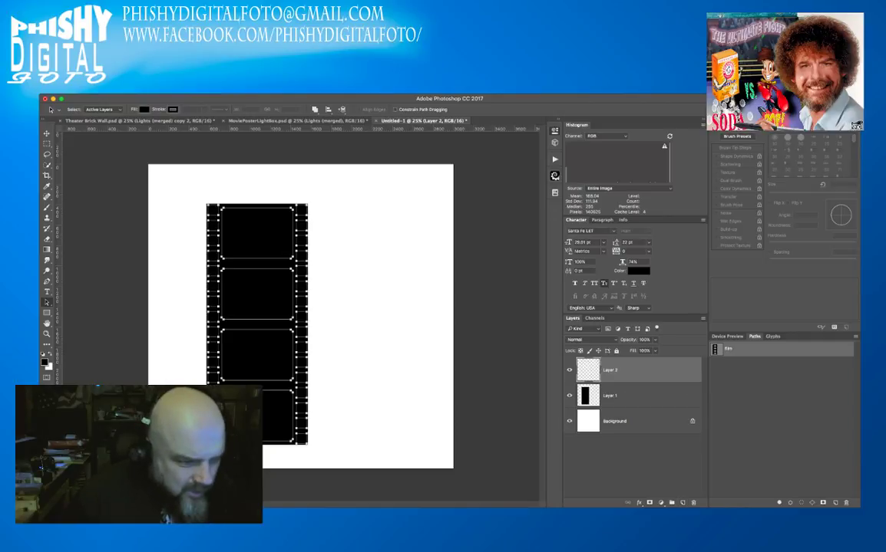
{"action": "key", "text": "x"}
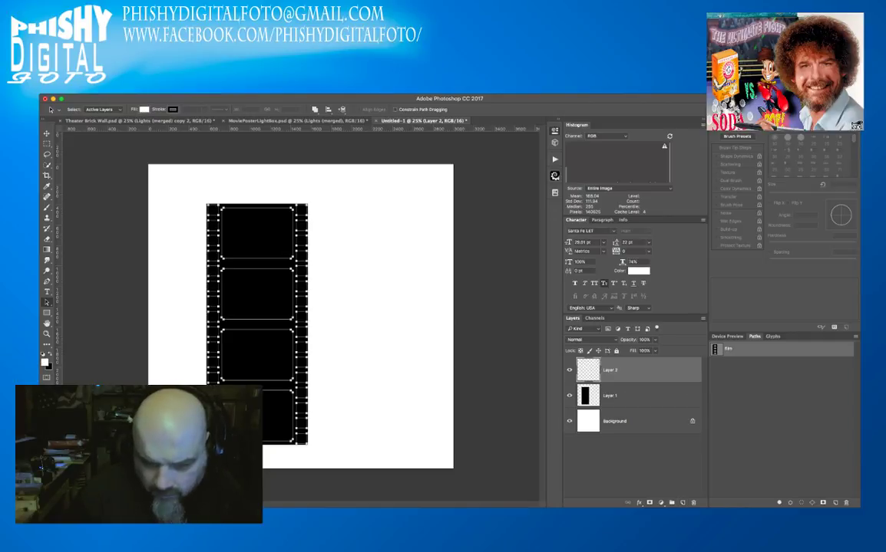
{"action": "key", "text": "alt+BackSpace"}
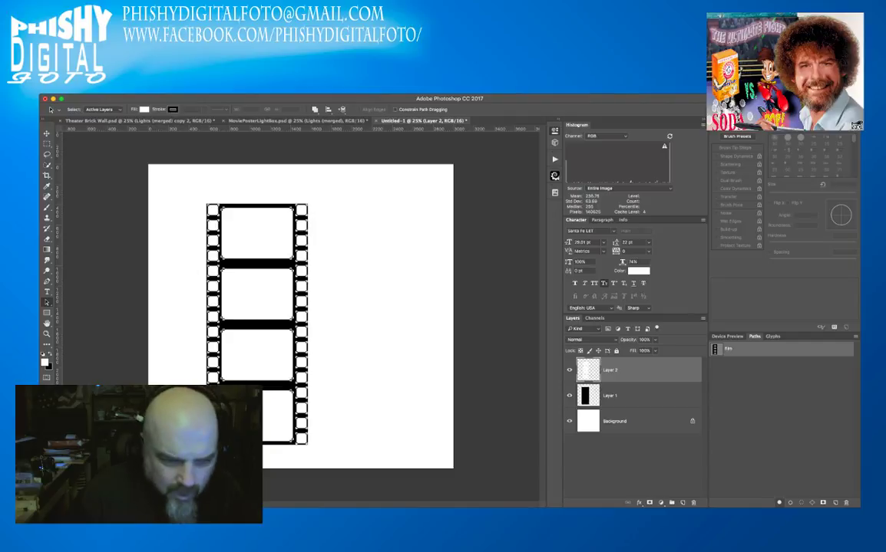
{"action": "key", "text": "ctrl+d"}
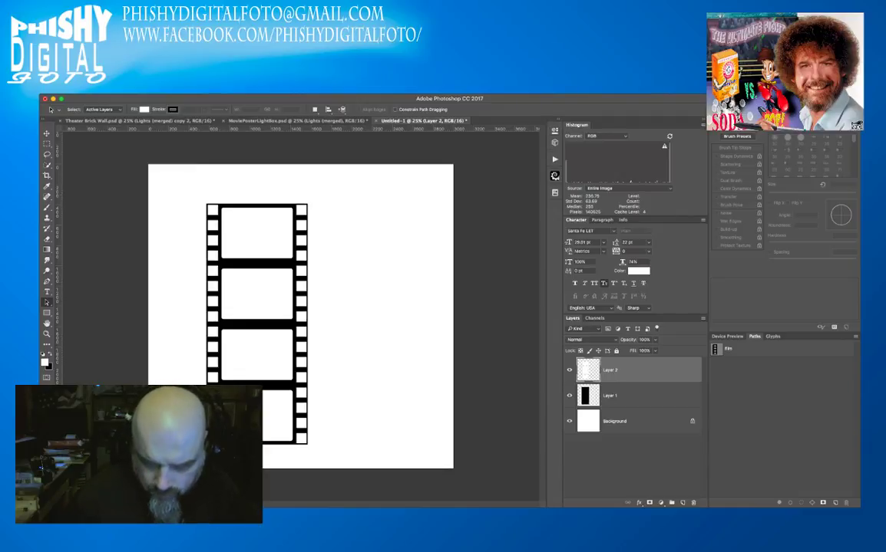
Stamp the black and white film layers into a merged copy shown alone, and duplicate it into Theater Brick Wall.psd.
{"action": "left_click", "coordinate": [626, 396], "text": "shift"}
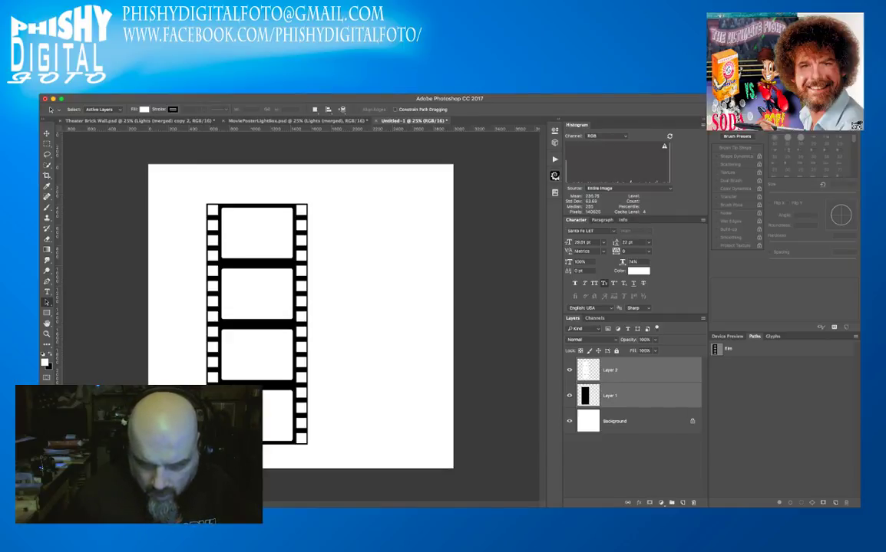
{"action": "key", "text": "ctrl+alt+e"}
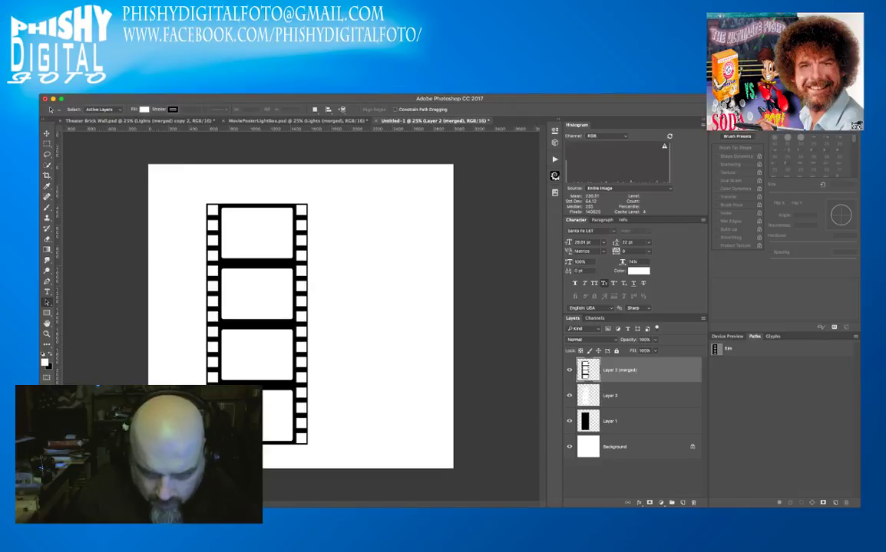
{"action": "left_click_drag", "start_coordinate": [568, 396], "coordinate": [568, 421]}
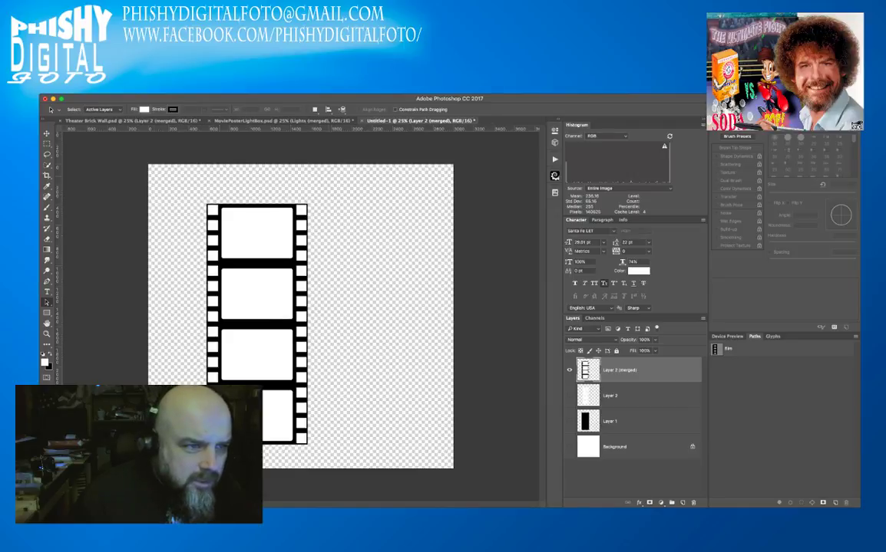
Switch to the Theater Brick Wall document and hide its three Lights layers.
{"action": "key", "text": "ctrl+Tab"}
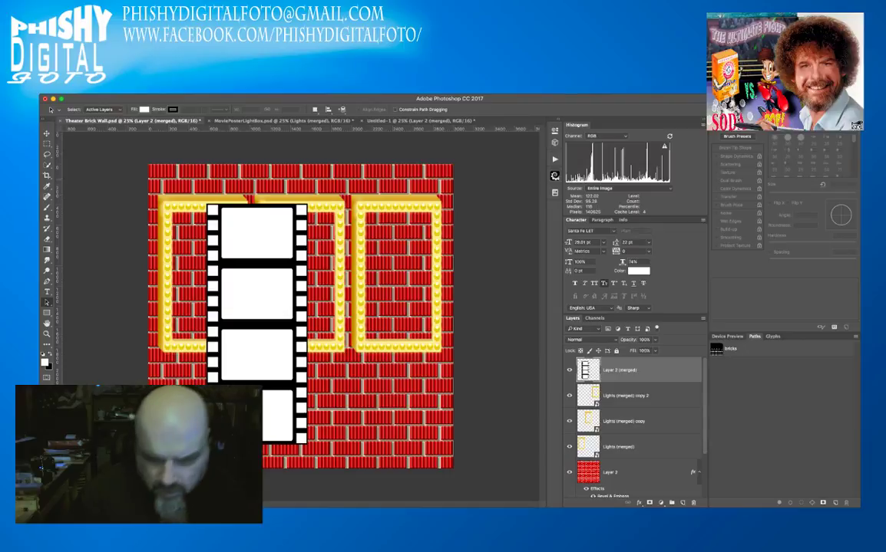
{"action": "left_click_drag", "start_coordinate": [569, 396], "coordinate": [569, 421]}
{"action": "left_click", "coordinate": [569, 446]}
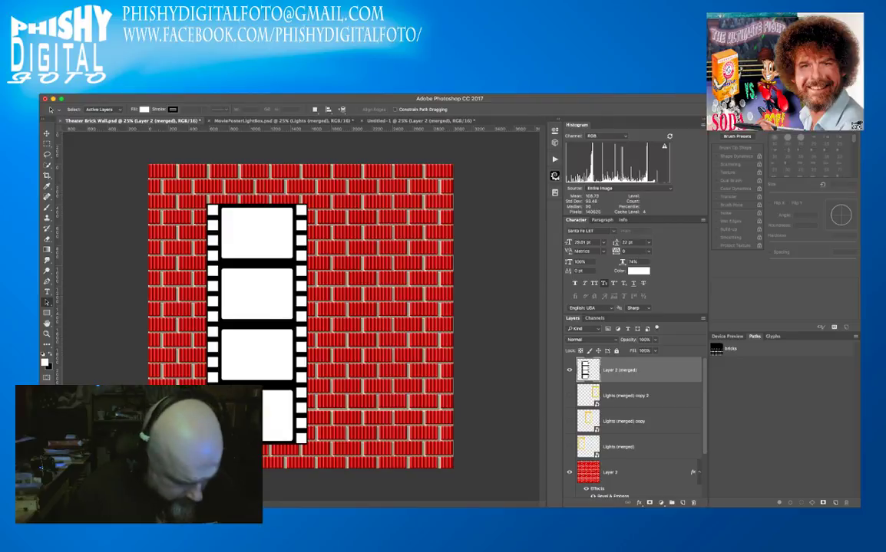
Move the filmstrip to the left part of the wall, flush with the canvas's top edge, and convert it to a smart object.
{"action": "key", "text": "v"}
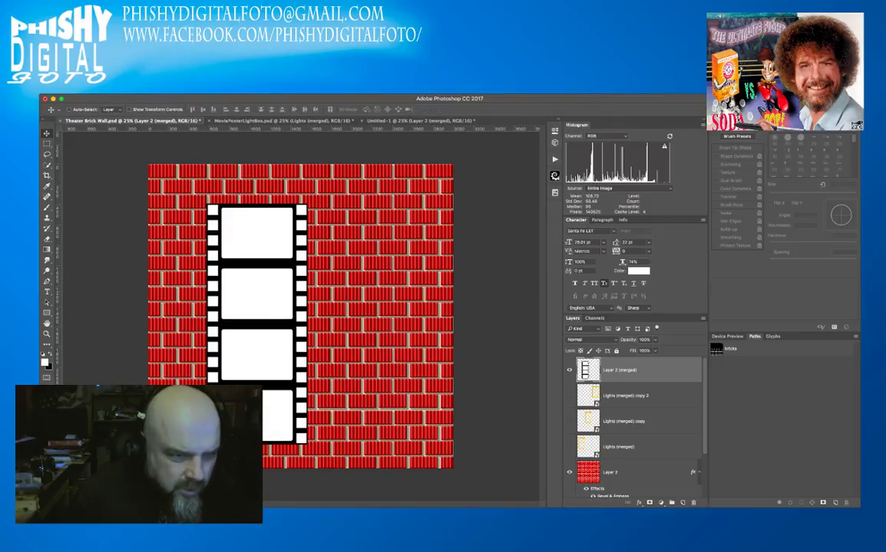
{"action": "left_click_drag", "start_coordinate": [262, 305], "coordinate": [218, 266]}
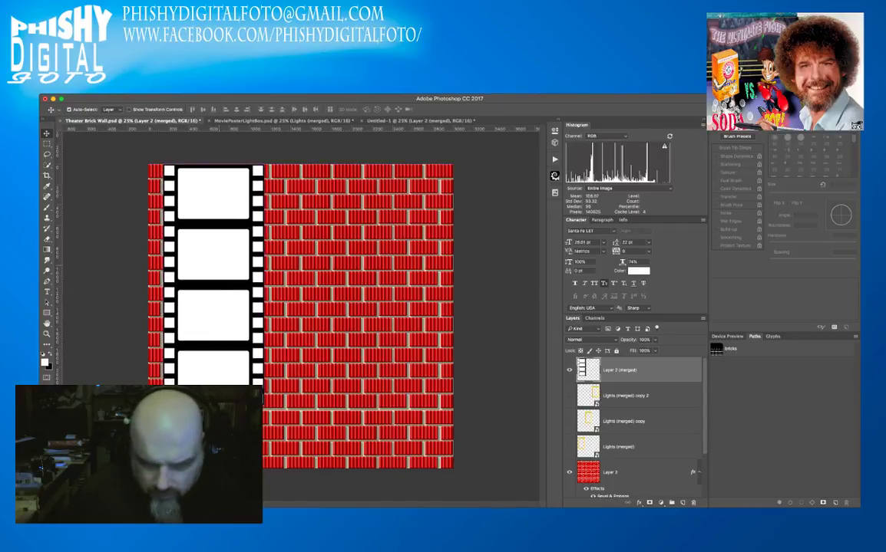
{"action": "key", "text": "super+t"}
{"action": "key", "text": "Return"}
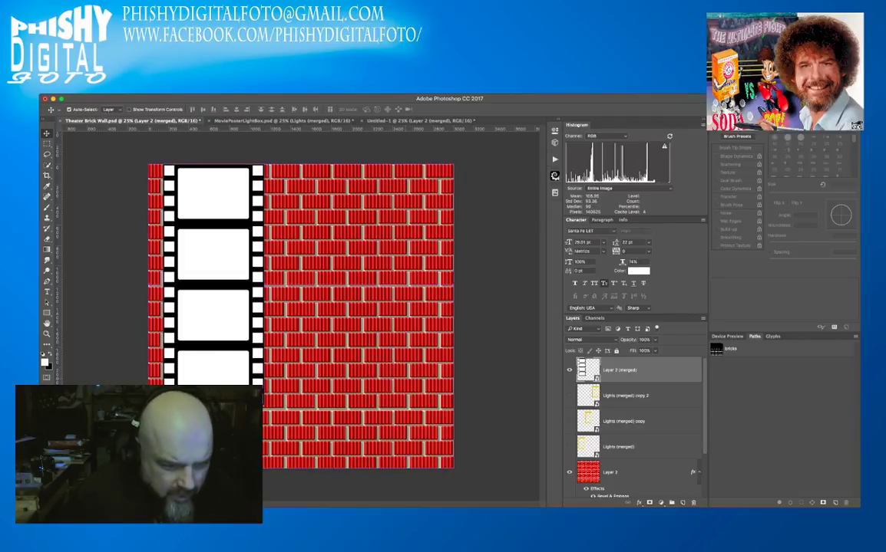
Stretch the filmstrip down to the canvas's bottom edge, about 126% in height, and apply the transform.
{"action": "key", "text": "ctrl+t"}
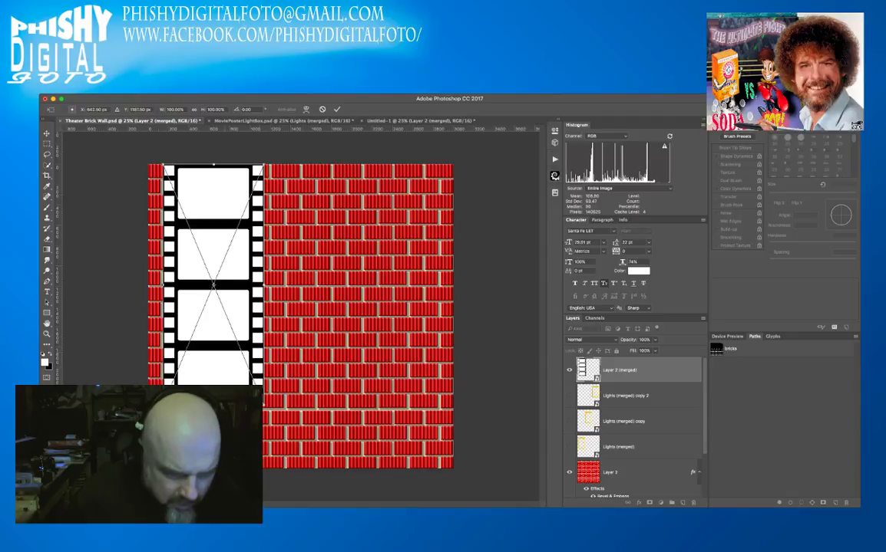
{"action": "left_click_drag", "start_coordinate": [264, 405], "coordinate": [263, 468]}
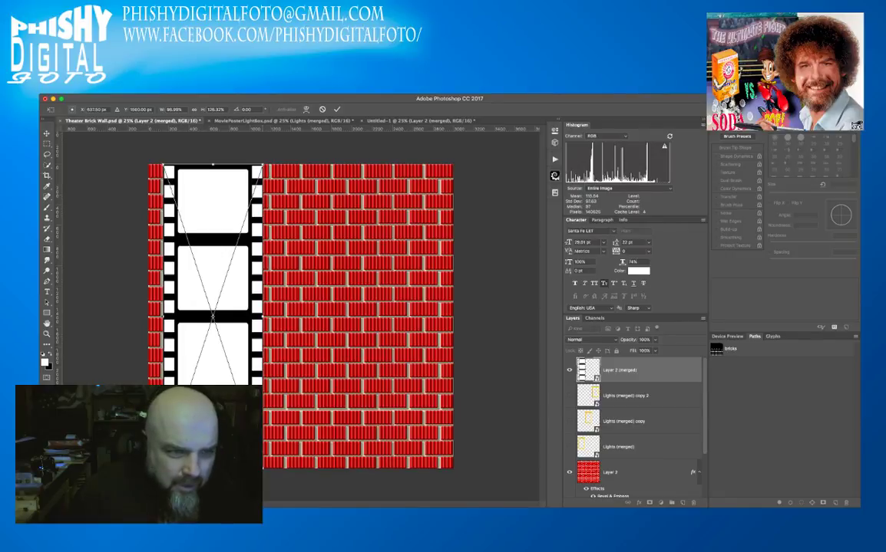
{"action": "key", "text": "Return"}
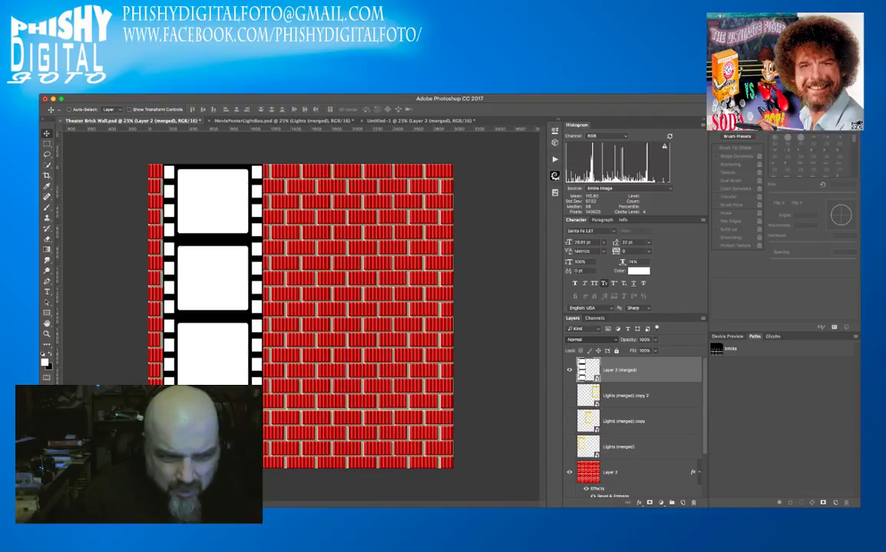
Set the filmstrip layer's blend mode to Multiply and leave its opacity at 100%.
{"action": "key", "text": "alt+shift+m"}
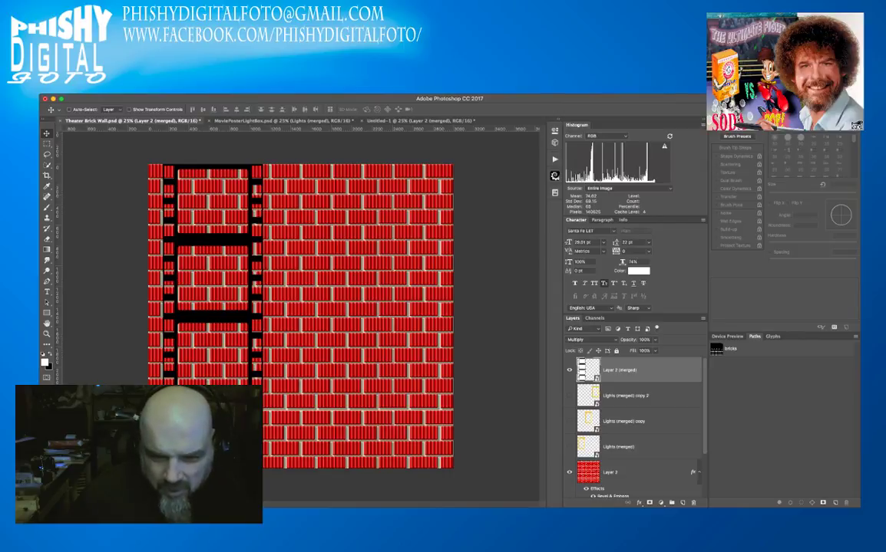
{"action": "mouse_move", "coordinate": [629, 340]}
{"action": "left_mouse_down"}
{"action": "mouse_move", "coordinate": [620, 340]}
{"action": "mouse_move", "coordinate": [631, 339]}
{"action": "left_mouse_up"}
{"action": "key", "text": "Return"}
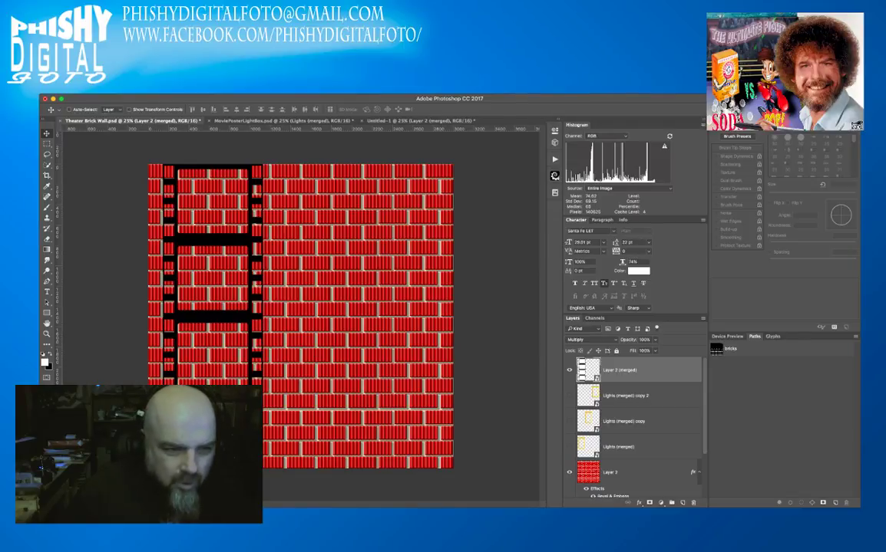
Adjust the filmstrip layer's Blend If blending so the brick texture shows through its black areas.
{"action": "key", "text": "h"}
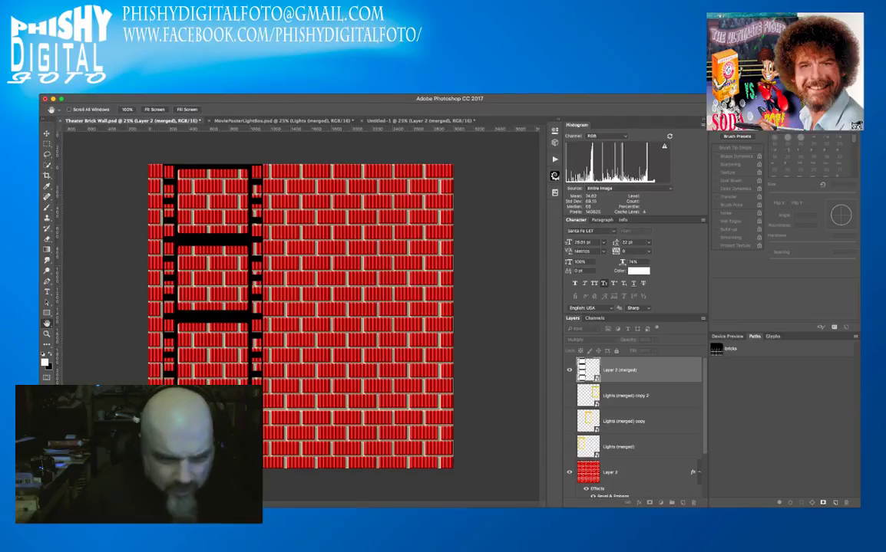
{"action": "key", "text": "1"}
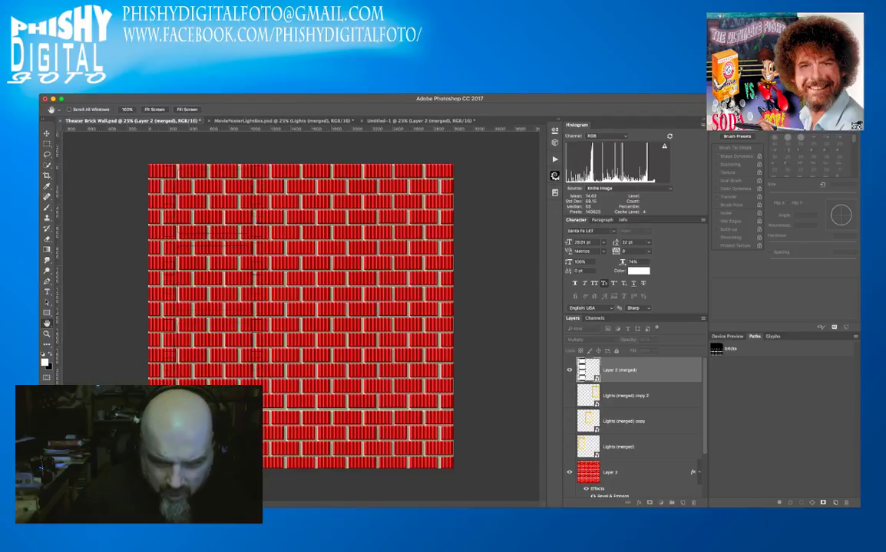
{"action": "key", "text": "0"}
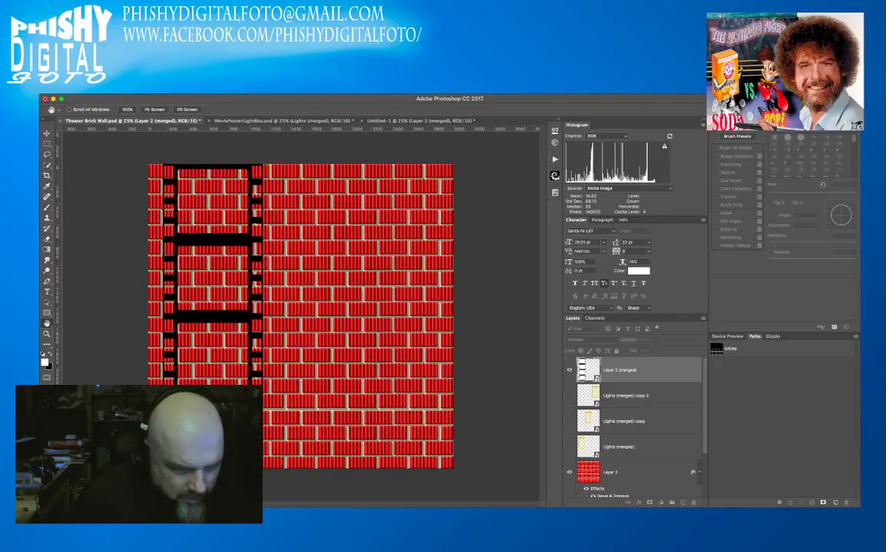
{"action": "key", "text": "3"}
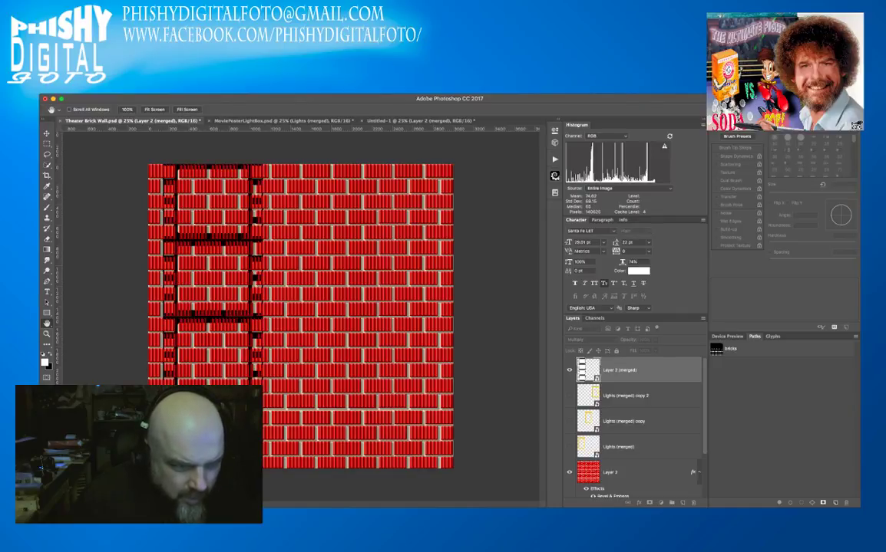
{"action": "key", "text": "5"}
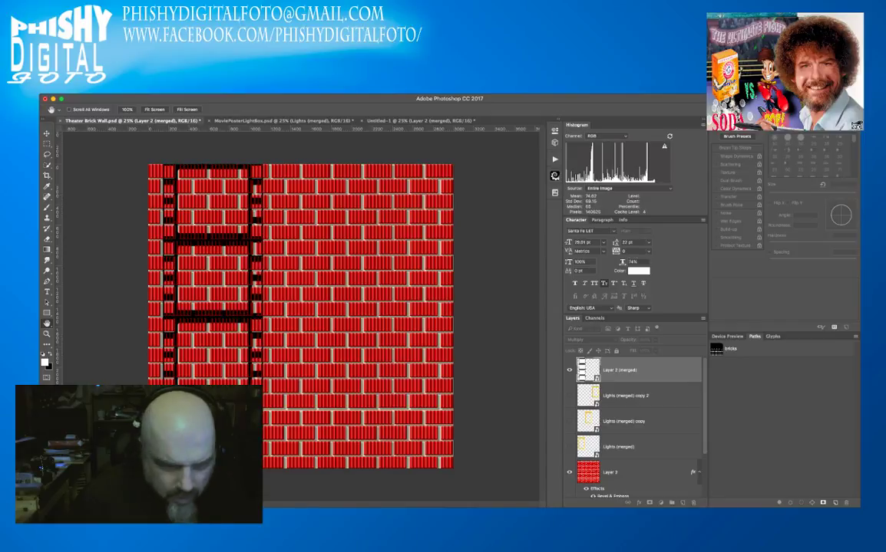
{"action": "key", "text": "0"}
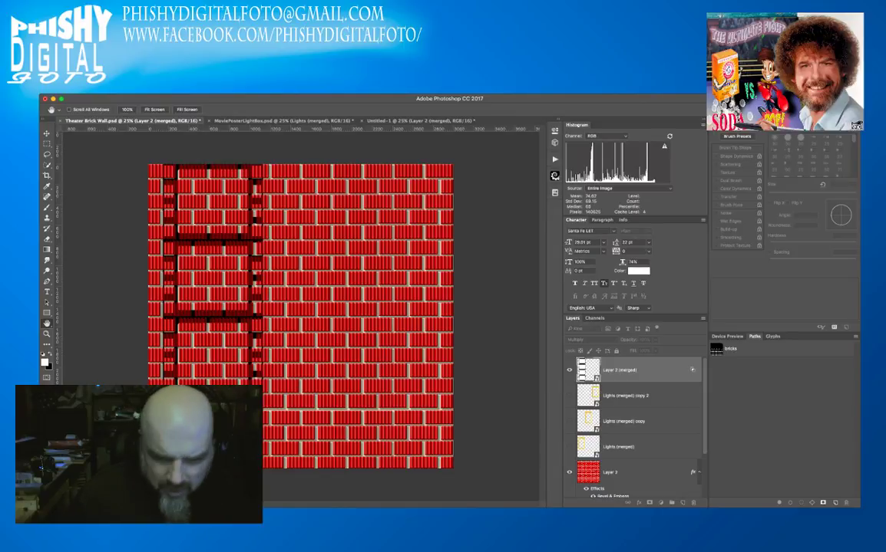
{"action": "key", "text": "Return"}
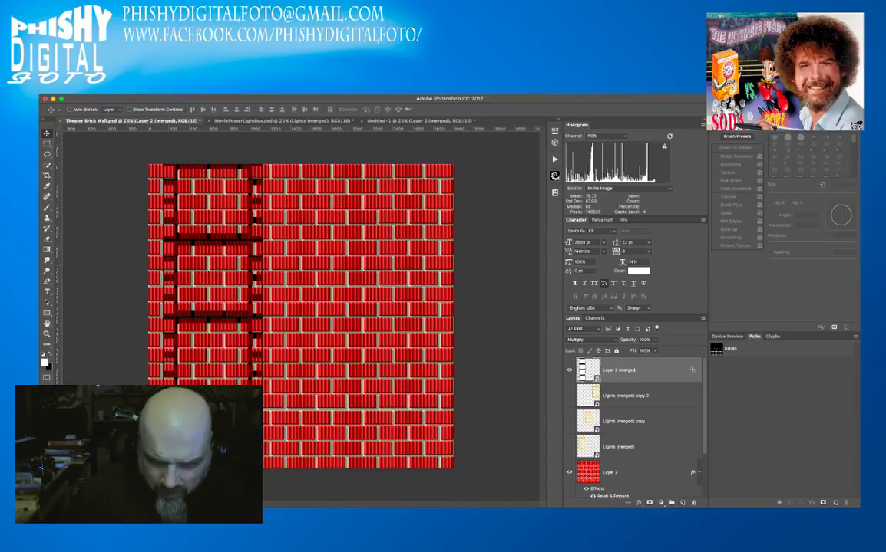
Move the filmstrip layer below the three Lights layers, directly above the bricks, and show the Lights layers again.
{"action": "left_click_drag", "start_coordinate": [620, 370], "coordinate": [620, 460]}
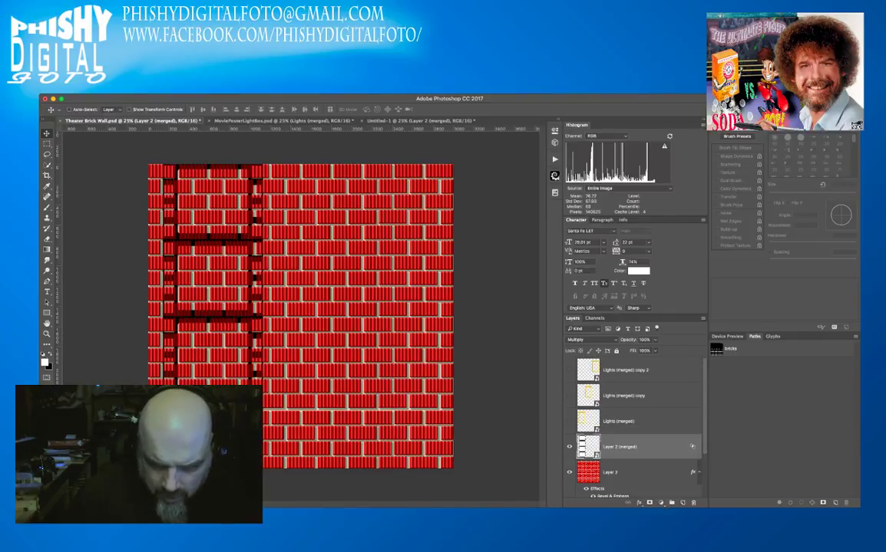
{"action": "left_click_drag", "start_coordinate": [568, 370], "coordinate": [568, 422]}
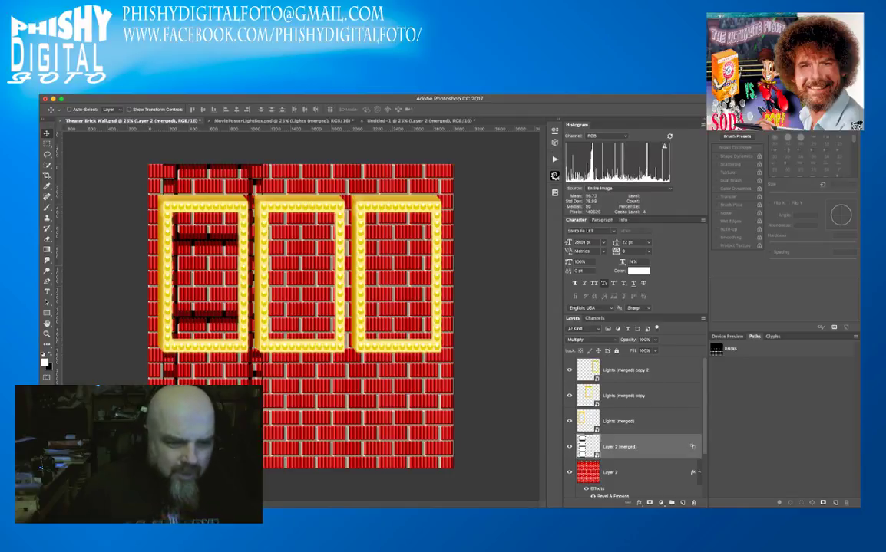